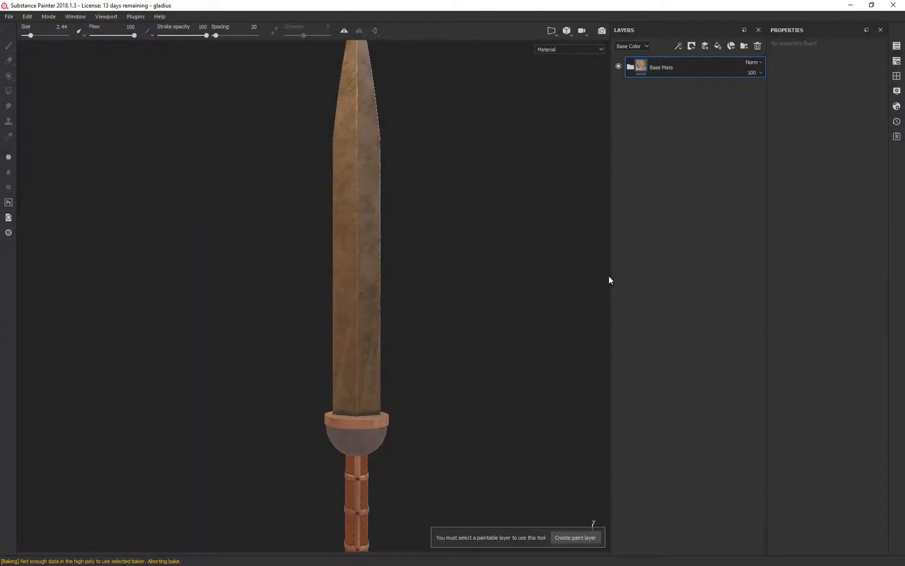
mouse_move(491, 218)
middle_mouse_down()
mouse_move(386, 221)
mouse_move(453, 313)
mouse_move(445, 260)
middle_mouse_up()
left_click_drag(534, 331, 536, 370, "alt")
right_click_drag(510, 399, 517, 254, "alt")
left_click_drag(487, 351, 441, 323, "alt")
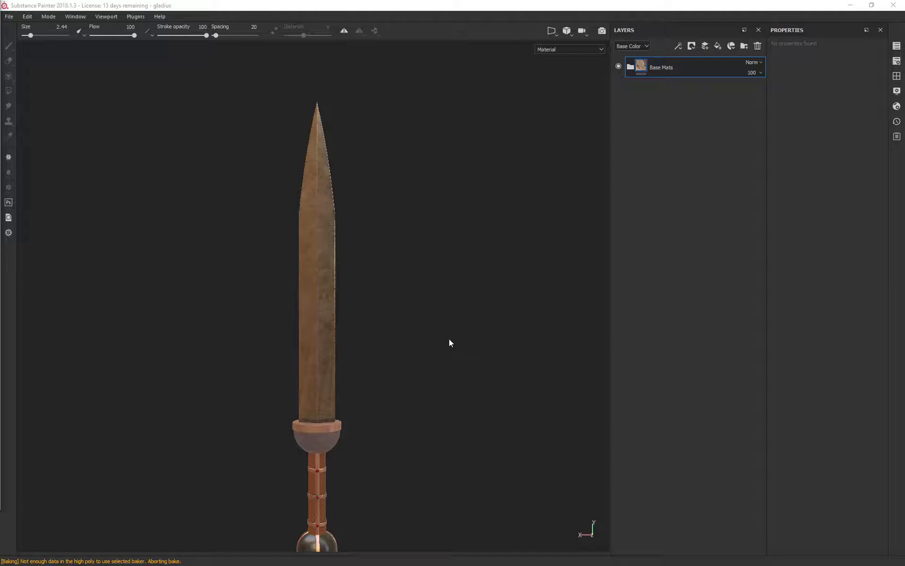
right_click_drag(441, 355, 465, 351, "shift")
middle_click_drag(465, 350, 425, 286)
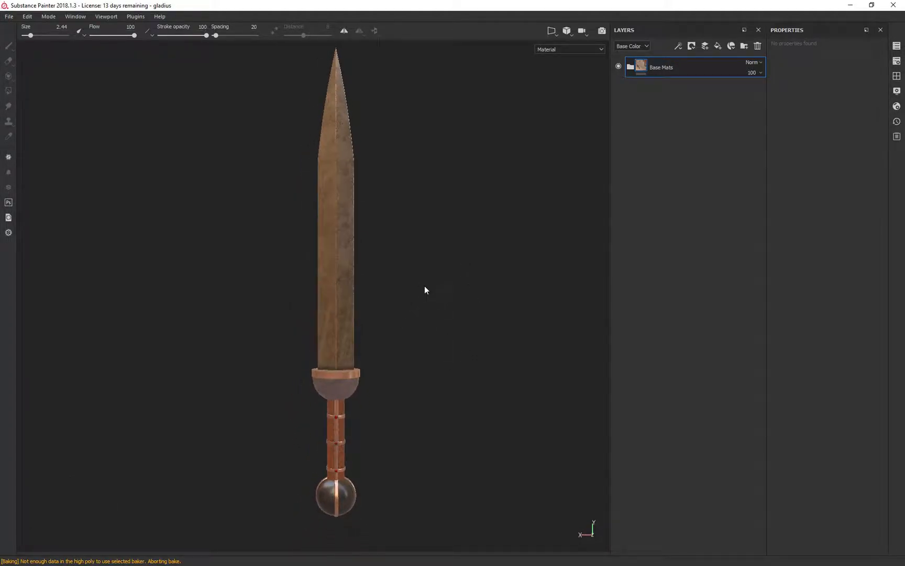
Add a paint layer above the Base Mats folder and limit its brush material to the height channel
left_click(703, 48)
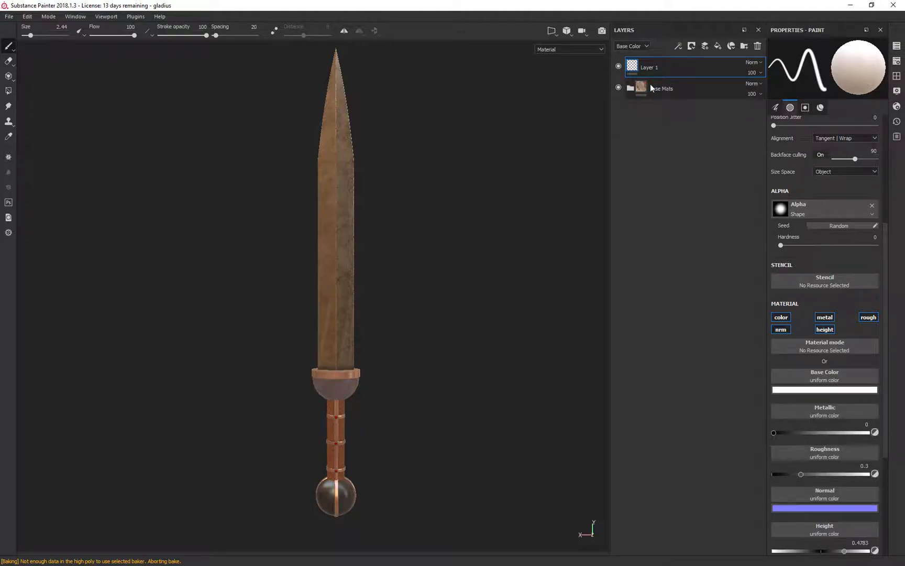
left_click(869, 317)
left_click(825, 317)
left_click(781, 317)
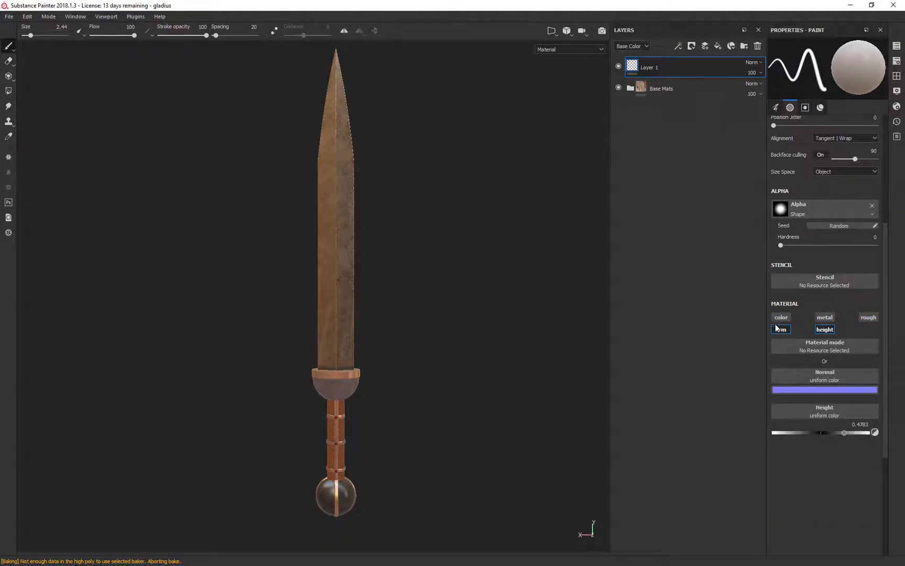
left_click(780, 329)
Paint a test squiggle with a negative height value on one half of the blade just above the guard
mouse_move(377, 304)
left_mouse_down("alt")
mouse_move(387, 271)
mouse_move(381, 304)
left_mouse_up("alt")
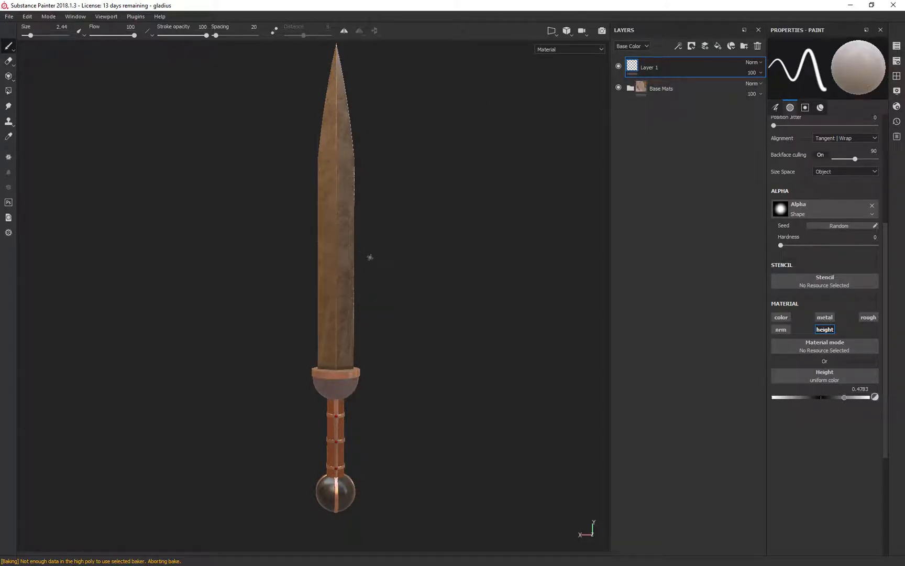
mouse_move(199, 198)
left_mouse_down("alt")
mouse_move(206, 246)
mouse_move(191, 188)
left_mouse_up("alt")
right_click_drag(198, 194, 257, 439, "alt")
left_click_drag(213, 363, 210, 339, "alt")
right_click(210, 331)
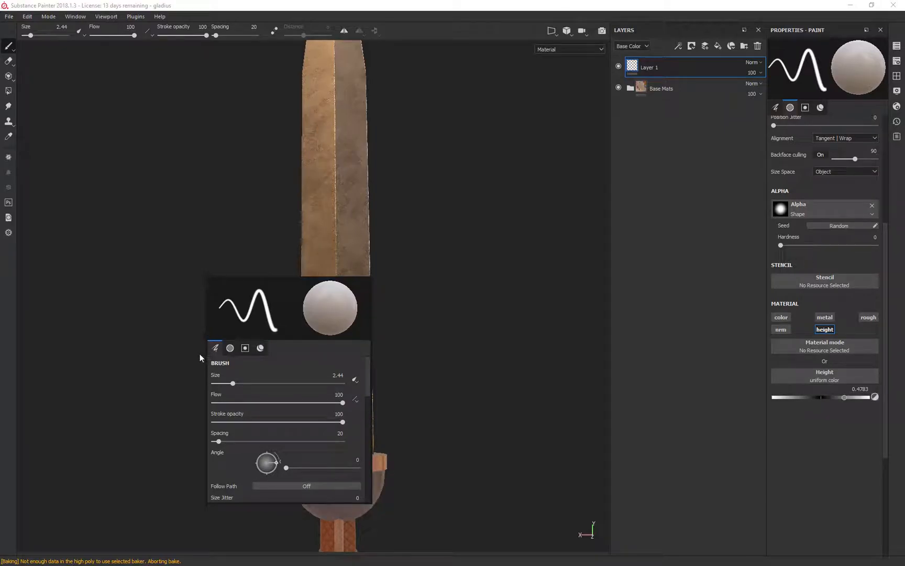
right_click(182, 374)
right_click_drag(160, 371, 157, 362, "alt")
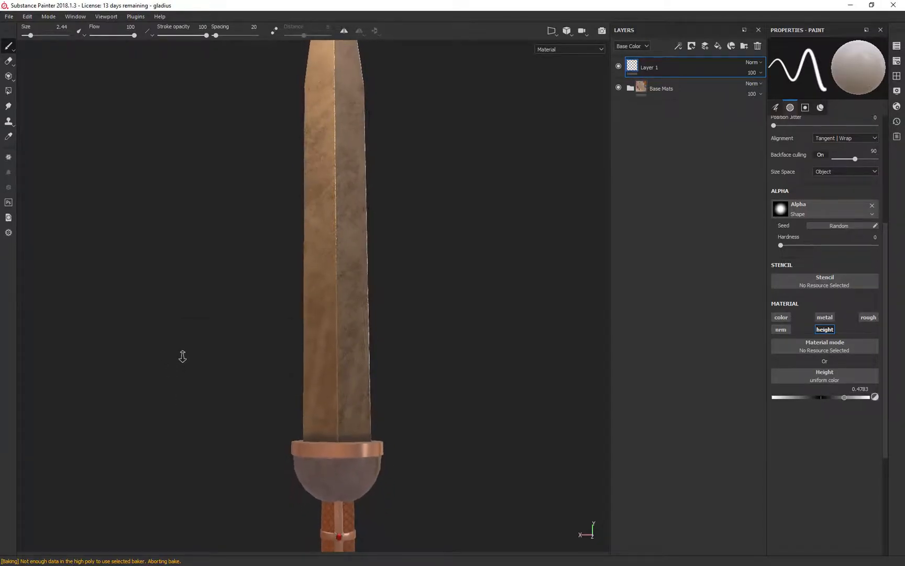
mouse_move(186, 404)
middle_mouse_down("alt")
mouse_move(201, 229)
mouse_move(202, 249)
middle_mouse_up("alt")
right_click(252, 317)
right_click(189, 252)
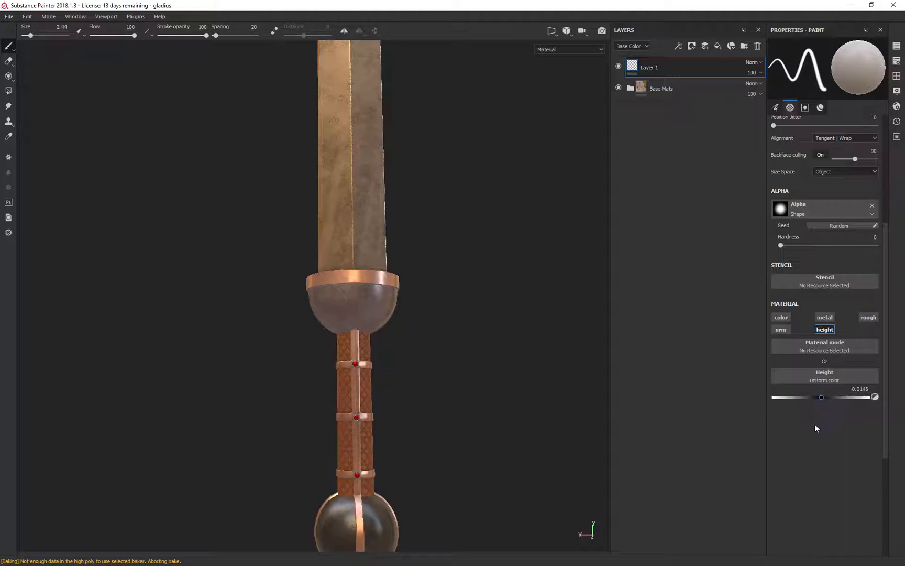
left_click_drag(821, 396, 808, 396)
mouse_move(346, 206)
left_mouse_down()
mouse_move(335, 216)
mouse_move(334, 247)
left_mouse_up()
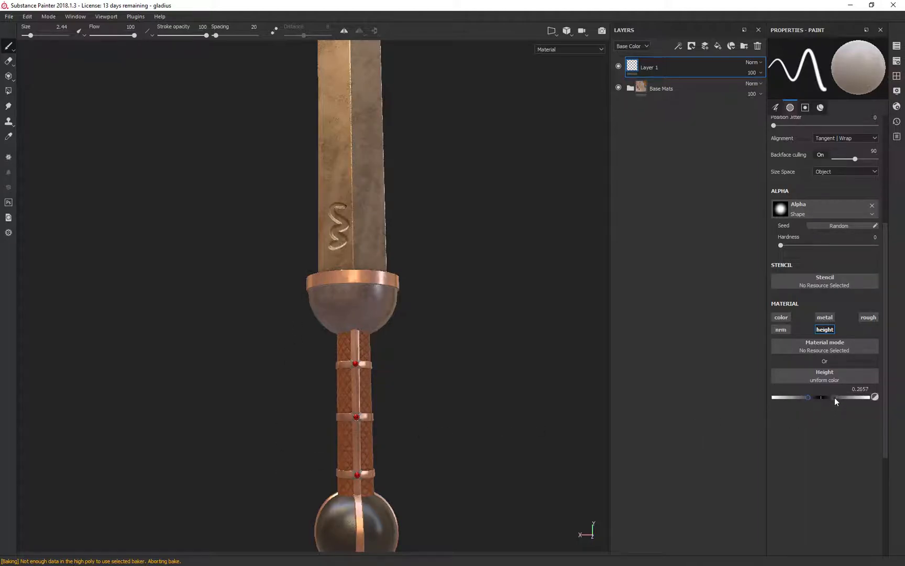
Set the brush height to 0.5652, paint a matching squiggle on the blade's other half, and view both from different angles
mouse_move(362, 205)
left_mouse_down()
mouse_move(372, 226)
mouse_move(366, 244)
left_mouse_up()
left_click_drag(465, 223, 447, 261, "alt")
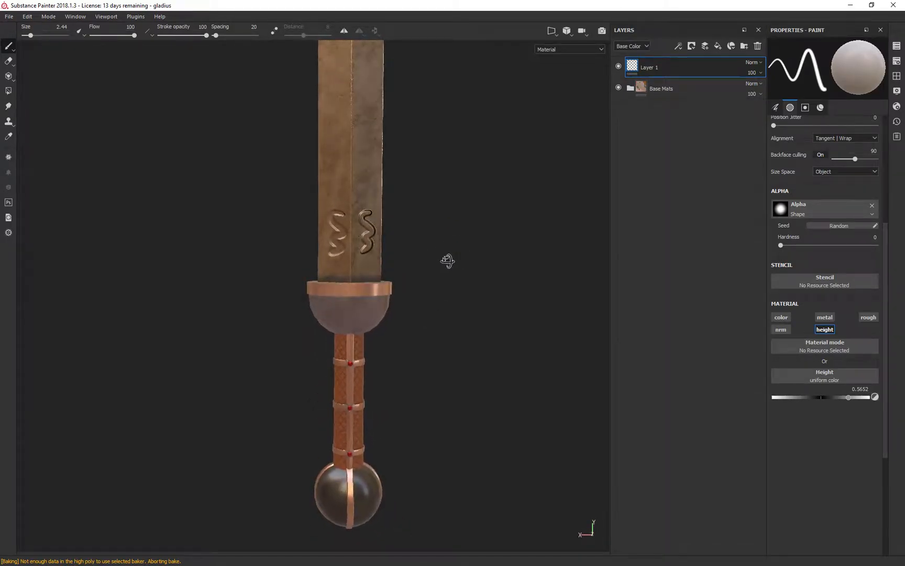
left_click_drag(534, 335, 434, 246, "alt")
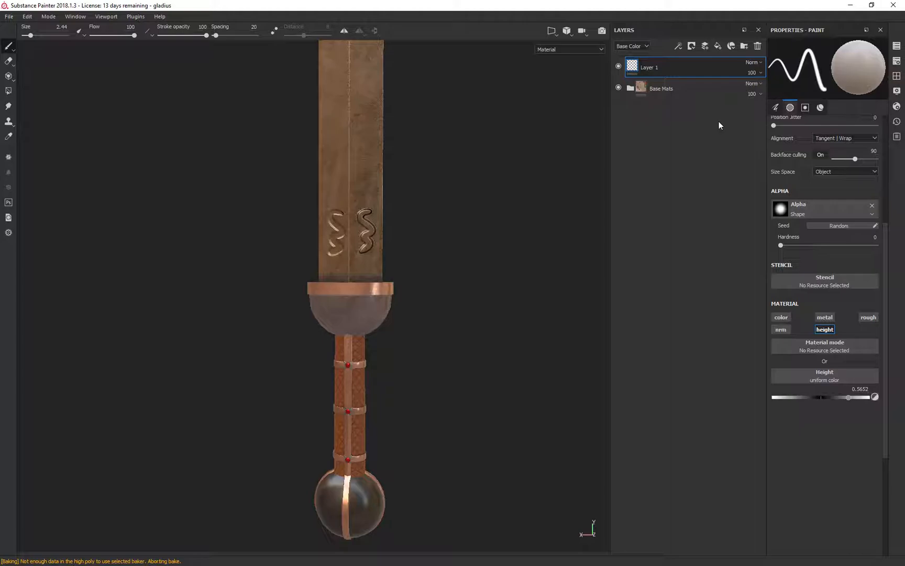
Reduce the brush size to 1.35 and paint a hooked spiral on the blade above the two squiggles
key("[")
key("[")
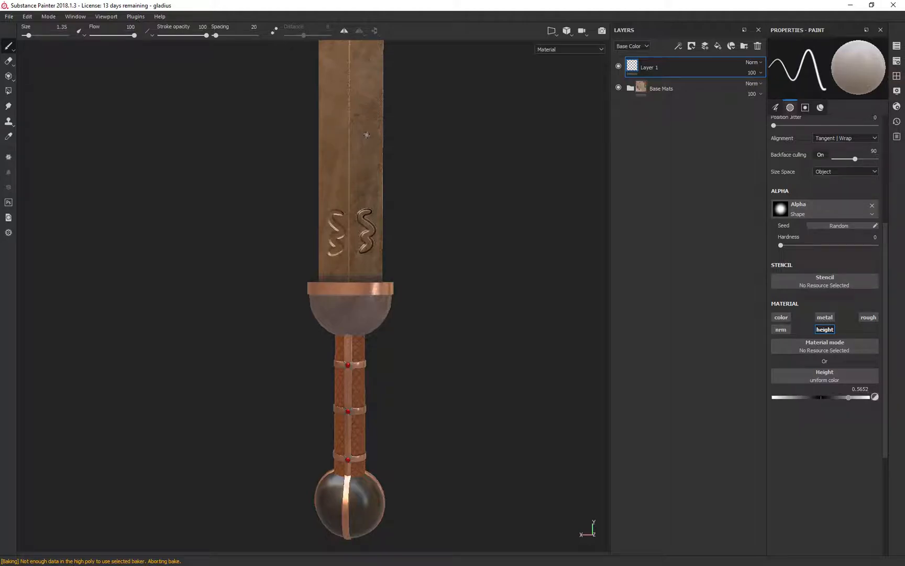
mouse_move(364, 135)
left_mouse_down()
mouse_move(371, 126)
mouse_move(375, 172)
mouse_move(353, 187)
mouse_move(341, 176)
mouse_move(362, 159)
mouse_move(342, 166)
left_mouse_up()
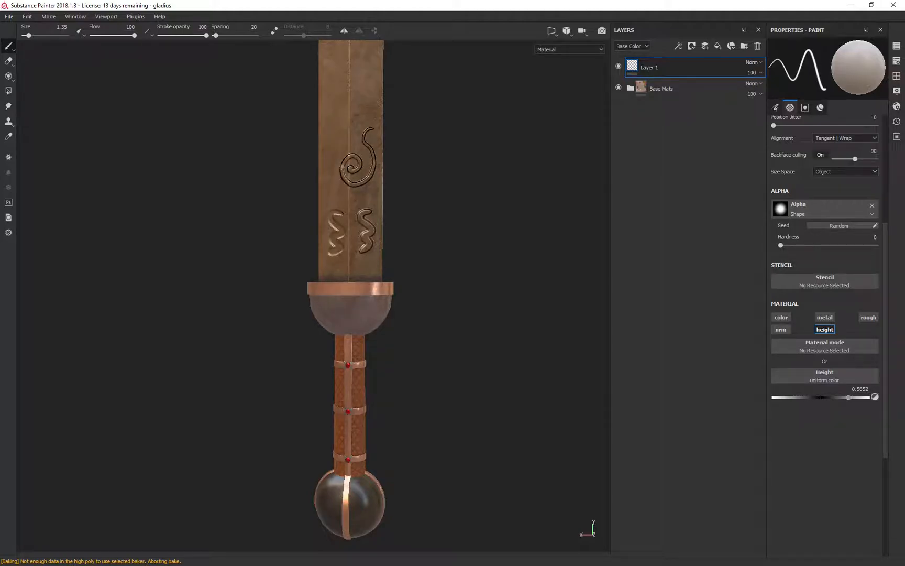
Set the brush height to -0.4686, trace a second line around the spiral, and add short cross strokes between its curves
left_click_drag(849, 397, 798, 396)
mouse_move(376, 129)
left_mouse_down()
mouse_move(373, 189)
mouse_move(343, 199)
mouse_move(330, 163)
mouse_move(355, 143)
mouse_move(366, 170)
mouse_move(348, 176)
mouse_move(337, 152)
left_mouse_up()
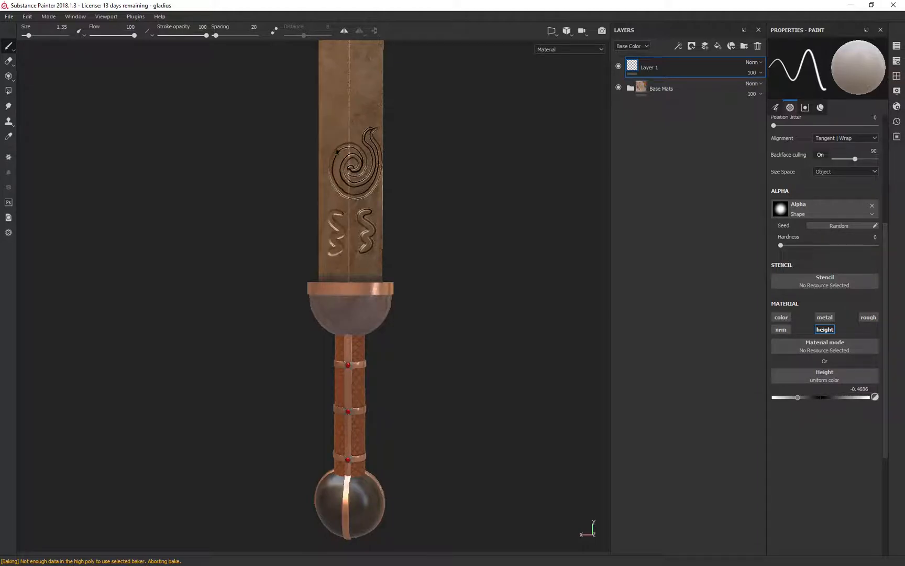
mouse_move(337, 151)
left_mouse_down()
mouse_move(346, 158)
mouse_move(339, 187)
mouse_move(361, 193)
mouse_move(374, 176)
left_mouse_up()
Paint a straight horizontal line across the blade above the spiral
key("shift")
left_click(401, 94)
left_click(285, 93, "shift")
Examine the painted strokes from several angles and delete the Layer 1 paint layer
right_click(213, 129)
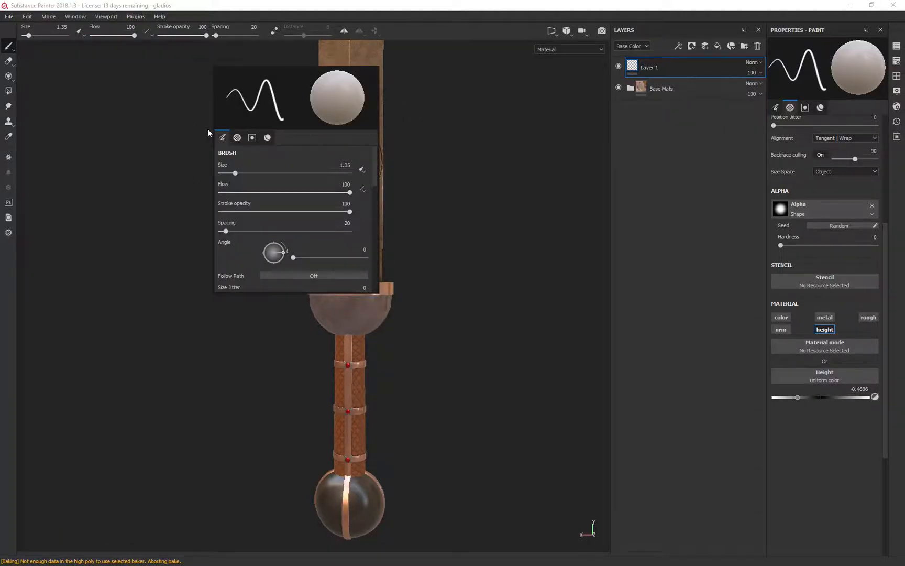
right_click(174, 134)
mouse_move(125, 168)
middle_mouse_down("alt")
mouse_move(156, 188)
mouse_move(121, 182)
middle_mouse_up("alt")
mouse_move(129, 195)
right_mouse_down("alt")
mouse_move(259, 280)
mouse_move(192, 226)
right_mouse_up("alt")
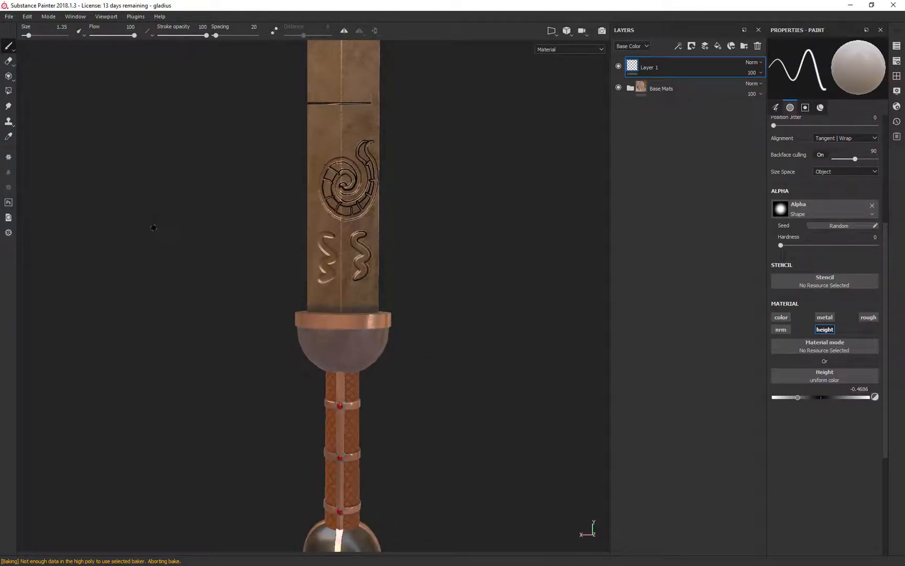
mouse_move(243, 174)
left_mouse_down("alt")
mouse_move(506, 186)
mouse_move(181, 191)
mouse_move(261, 188)
mouse_move(241, 191)
left_mouse_up("alt")
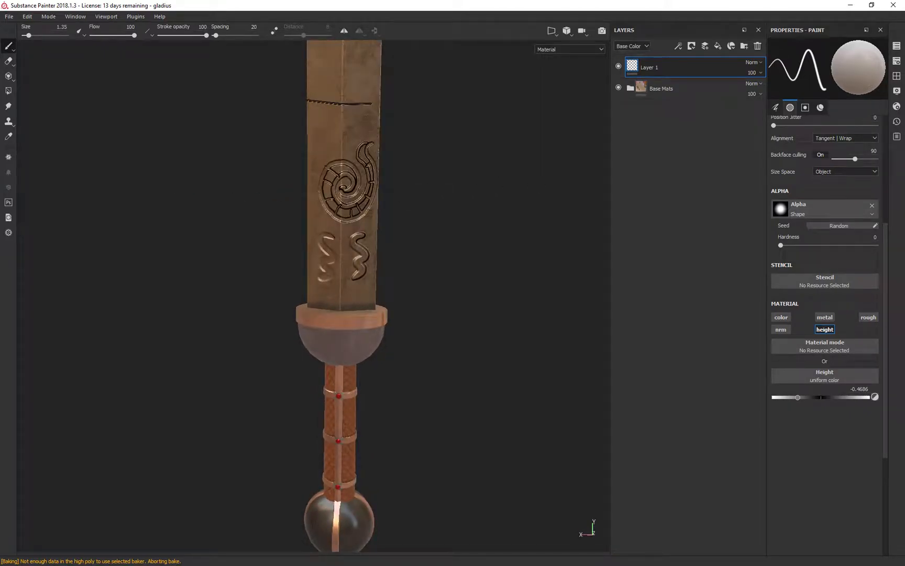
key("ctrl")
middle_click_drag(445, 275, 417, 380, "alt")
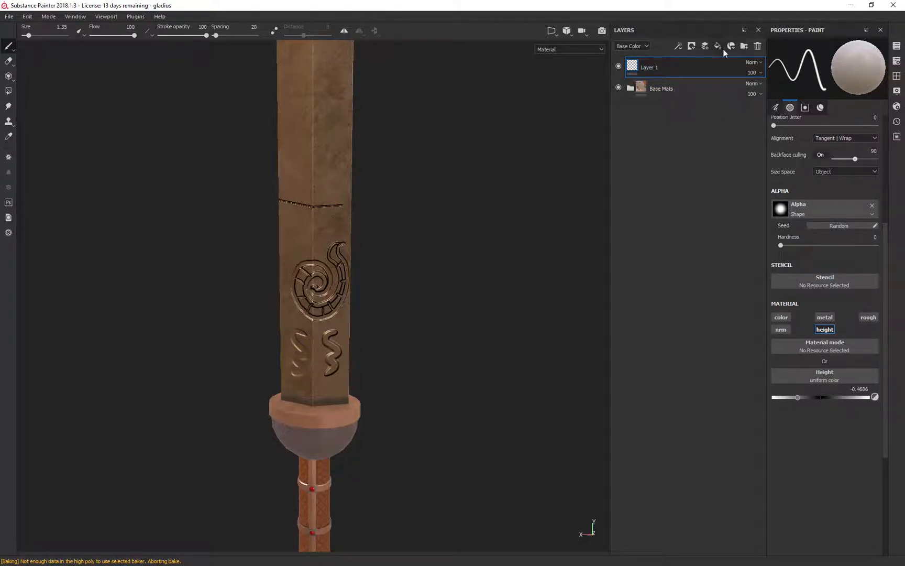
left_click(757, 46)
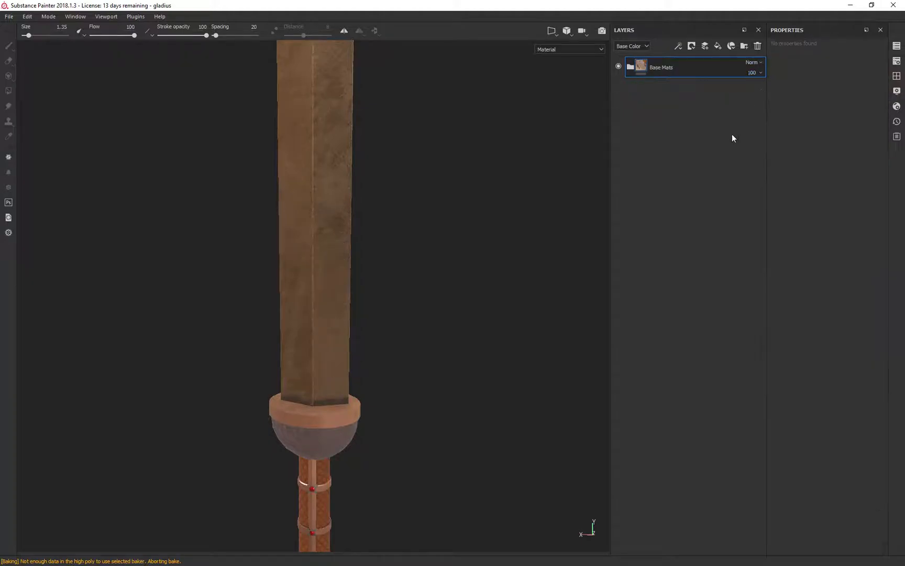
Add a fill layer above Base Mats, keep only its height channel active, and set the height to 0.4976
left_click(718, 46)
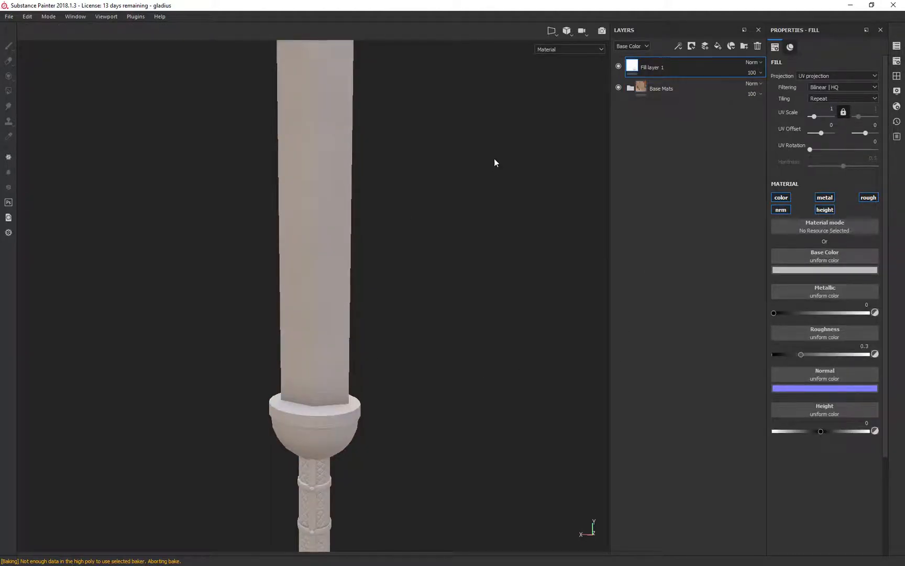
mouse_move(467, 307)
left_mouse_down("alt")
mouse_move(483, 245)
mouse_move(457, 271)
left_mouse_up("alt")
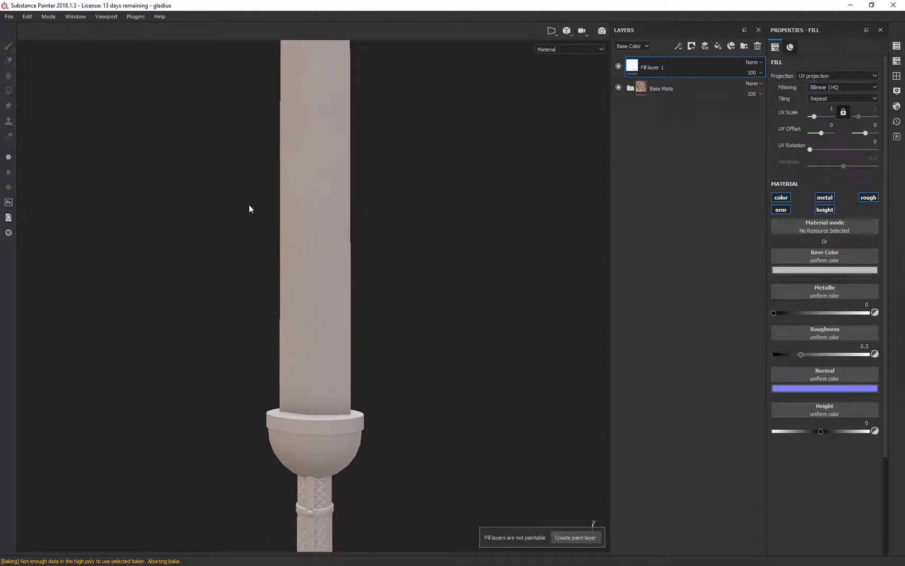
mouse_move(478, 337)
left_mouse_down("alt")
mouse_move(513, 275)
mouse_move(480, 328)
left_mouse_up("alt")
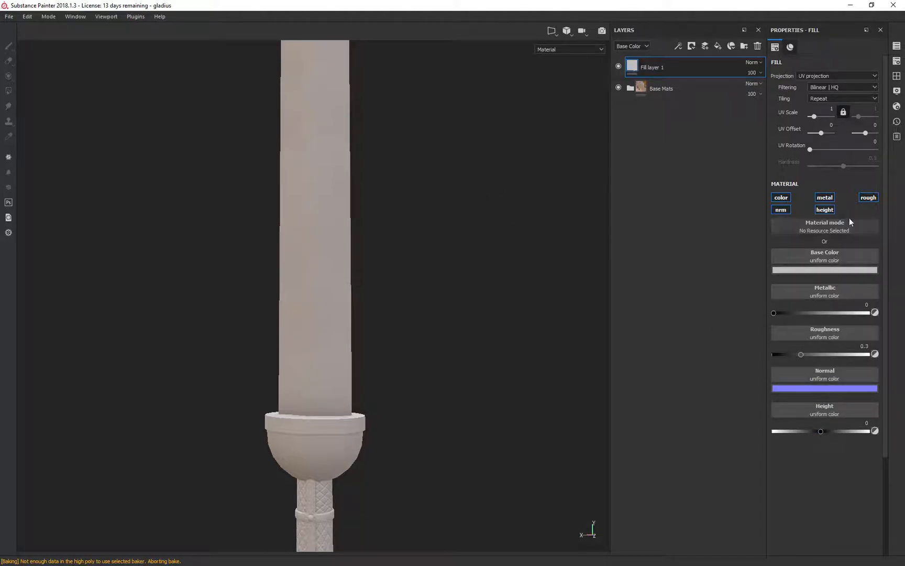
left_click(825, 197)
left_click(782, 197)
left_click(780, 210)
left_click(870, 198)
mouse_move(821, 278)
left_mouse_down()
mouse_move(842, 278)
mouse_move(810, 280)
left_mouse_up()
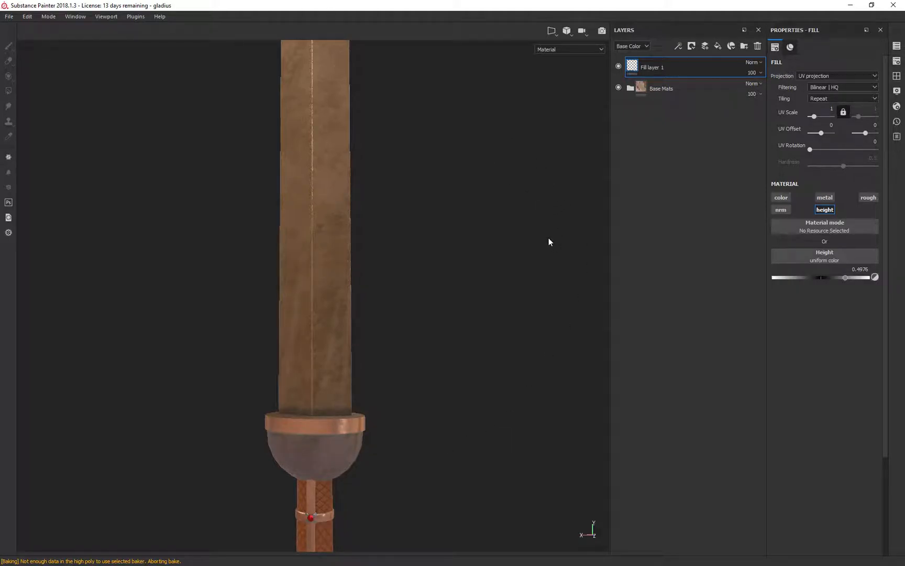
Add a black mask to the fill layer and paint two winding strokes along the blade with a 1.35 brush
left_click(692, 46)
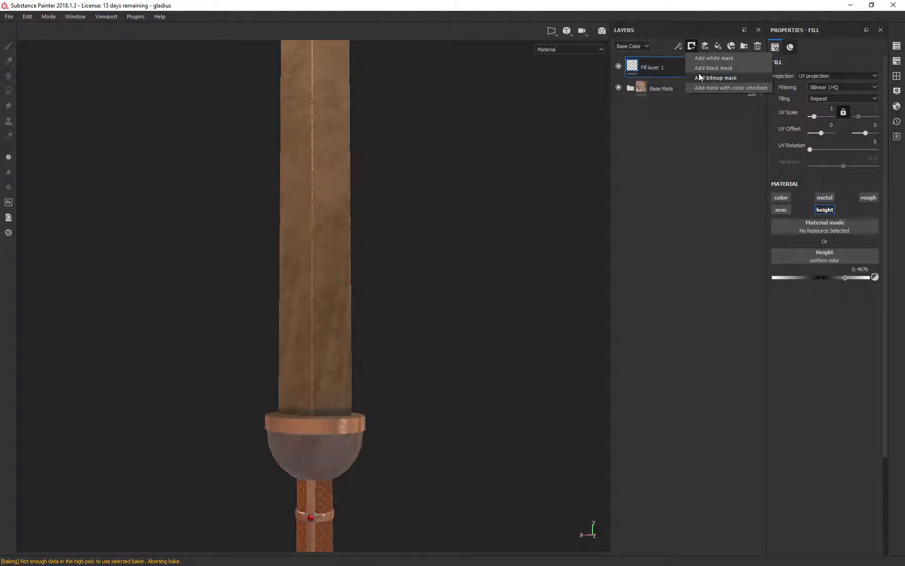
left_click(700, 68)
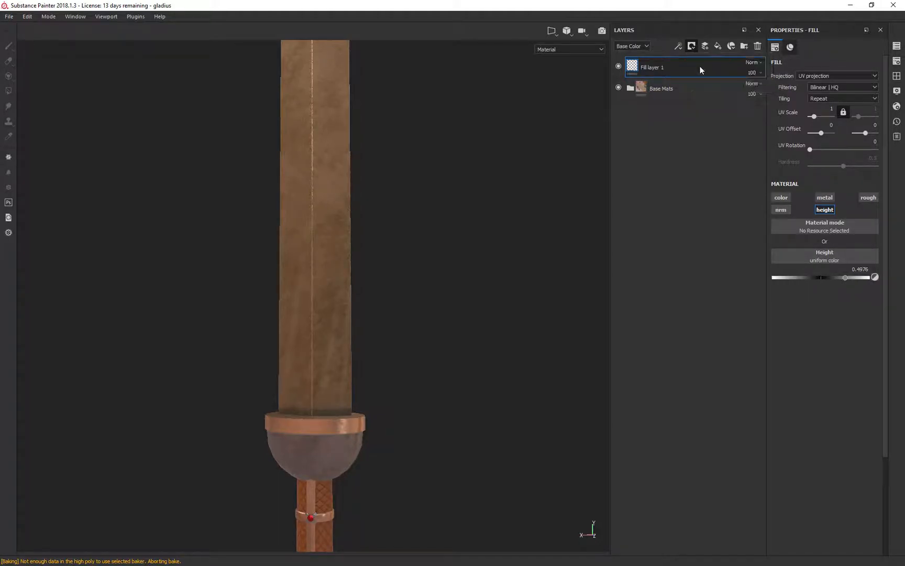
right_click_drag(395, 273, 318, 307, "ctrl")
key("bracketleft")
key("bracketleft")
key("bracketleft")
key("bracketleft")
key("bracketleft")
key("bracketleft")
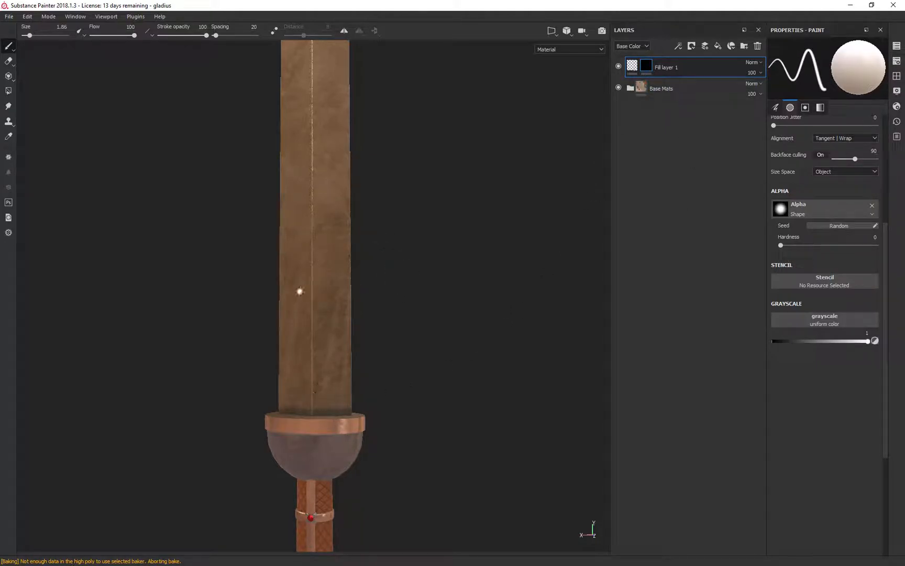
mouse_move(339, 274)
left_mouse_down()
mouse_move(334, 301)
mouse_move(302, 335)
mouse_move(309, 370)
left_mouse_up()
mouse_move(330, 185)
left_mouse_down()
mouse_move(317, 212)
mouse_move(341, 229)
mouse_move(300, 131)
mouse_move(330, 91)
mouse_move(317, 97)
left_mouse_up()
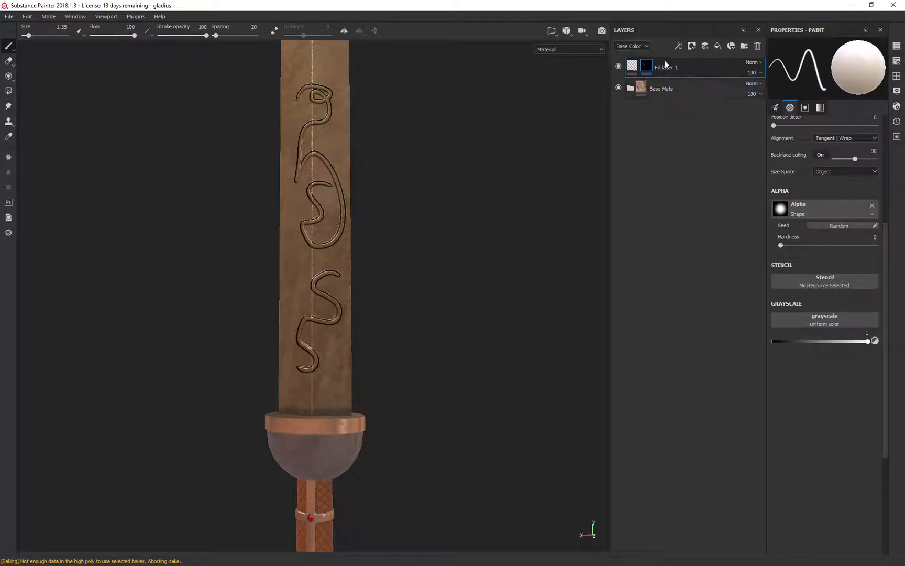
Select the fill layer's content instead of its mask and set its height to -0.1498
mouse_move(868, 341)
left_mouse_down()
mouse_move(742, 342)
mouse_move(872, 321)
left_mouse_up()
left_click(633, 66)
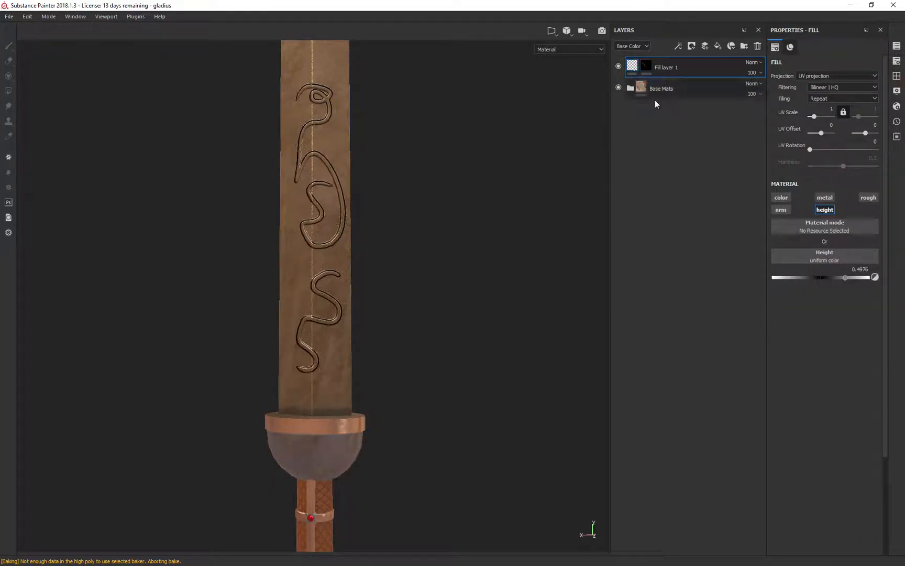
left_click_drag(847, 283, 813, 280)
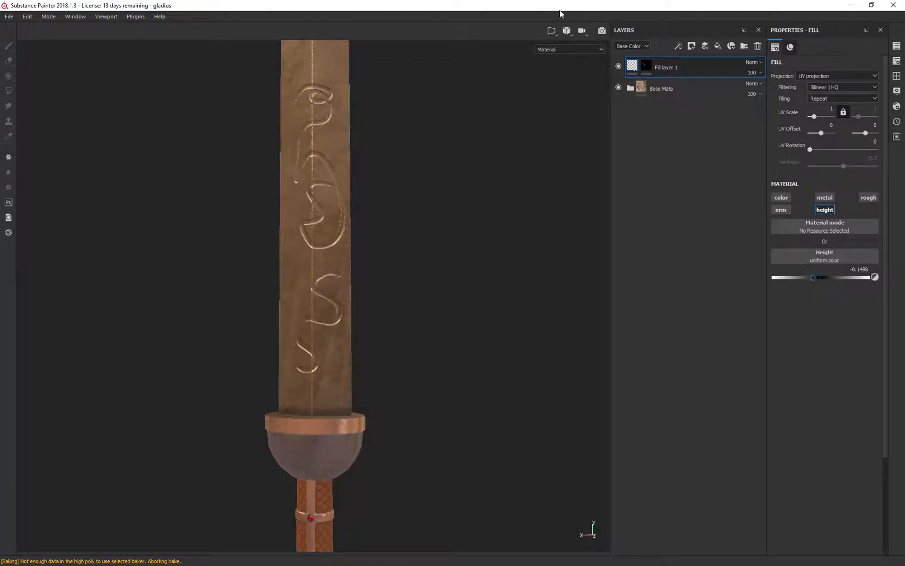
Remove the painted mask from the fill layer
left_click(648, 67)
right_click(647, 67)
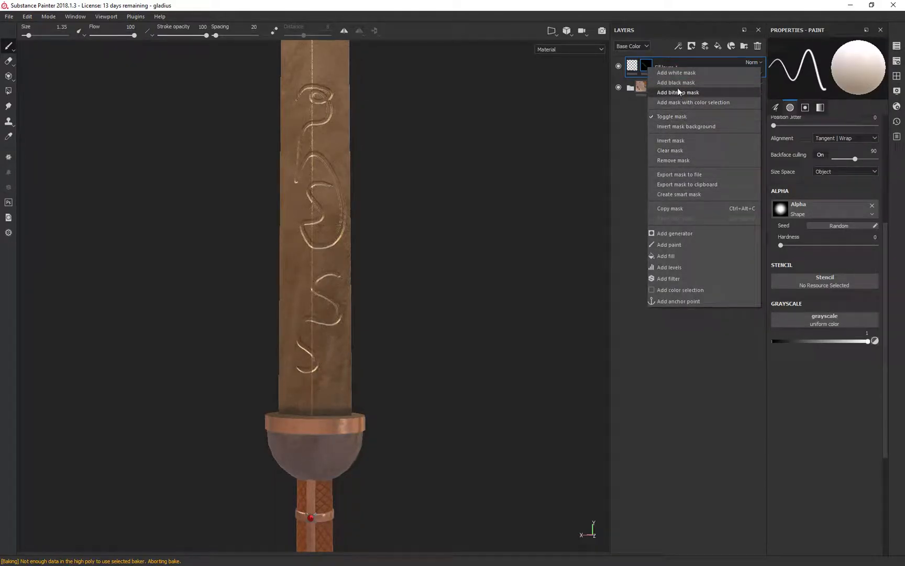
left_click(682, 160)
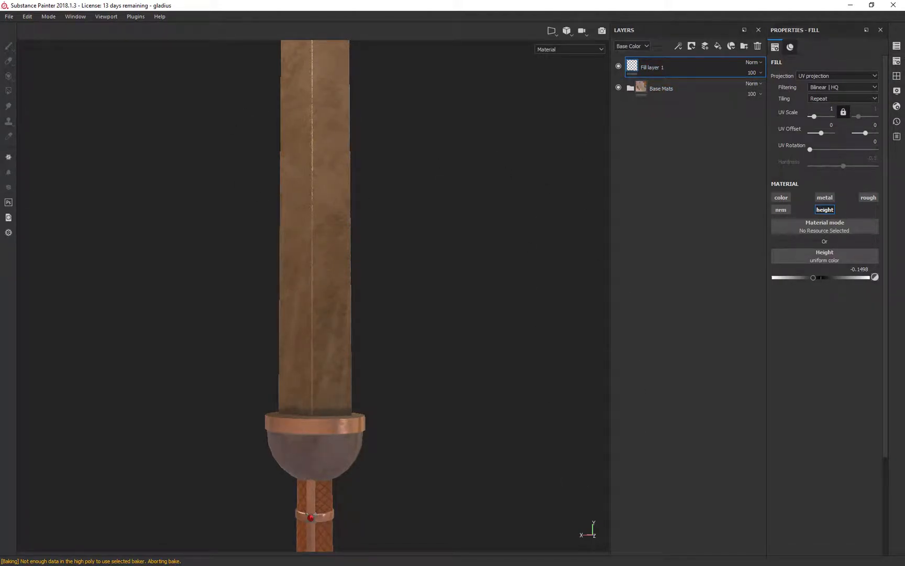
Switch to Photoshop and check the white symbols against the UVW wireframe layer, leaving the wireframe hidden
key("alt+Tab")
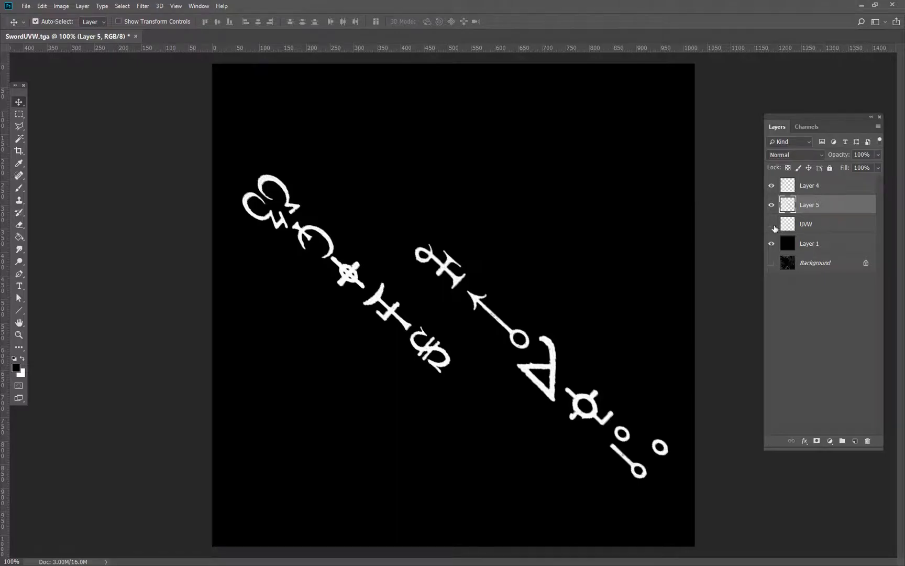
left_click(772, 224)
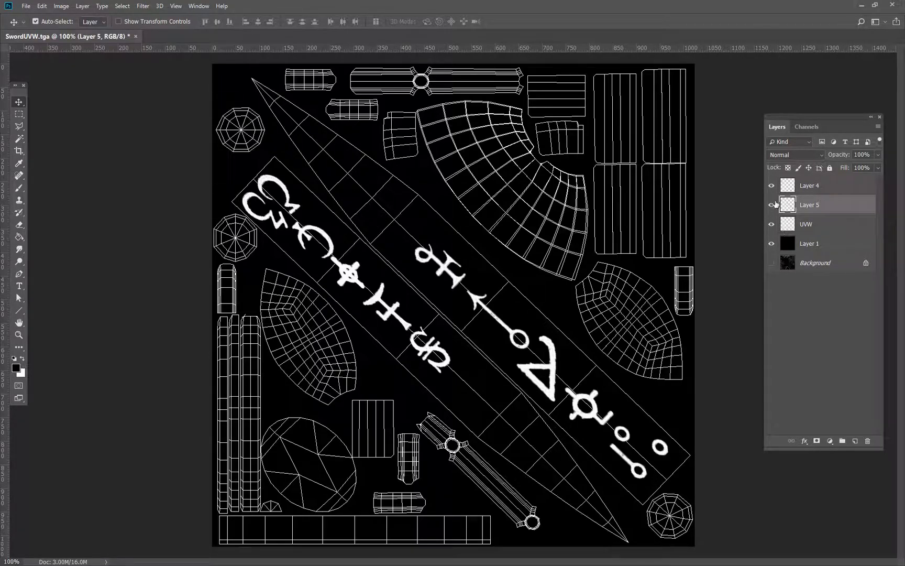
left_click(772, 185)
left_click(772, 185)
left_click(772, 224)
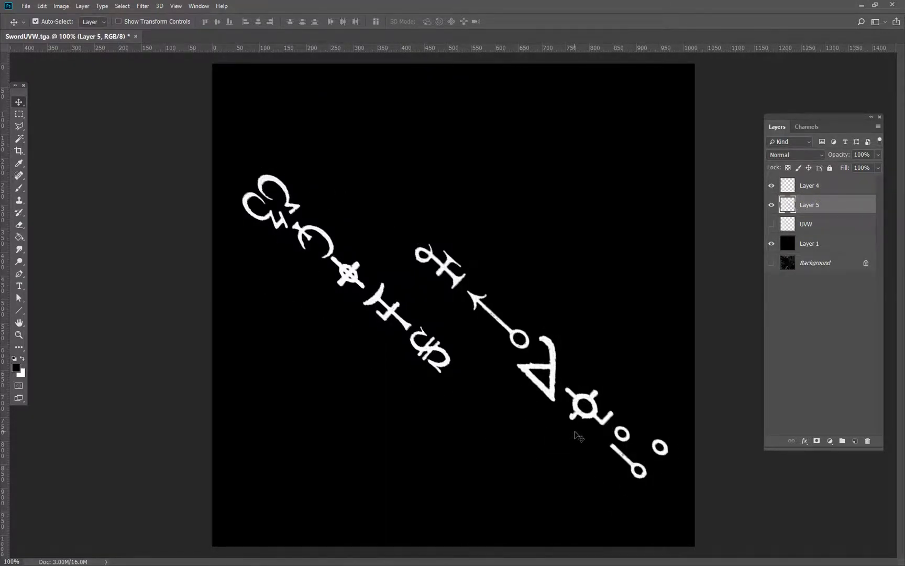
Look at the save options for the symbol image without saving it, and switch back to Substance Painter
key("ctrl+shift+s")
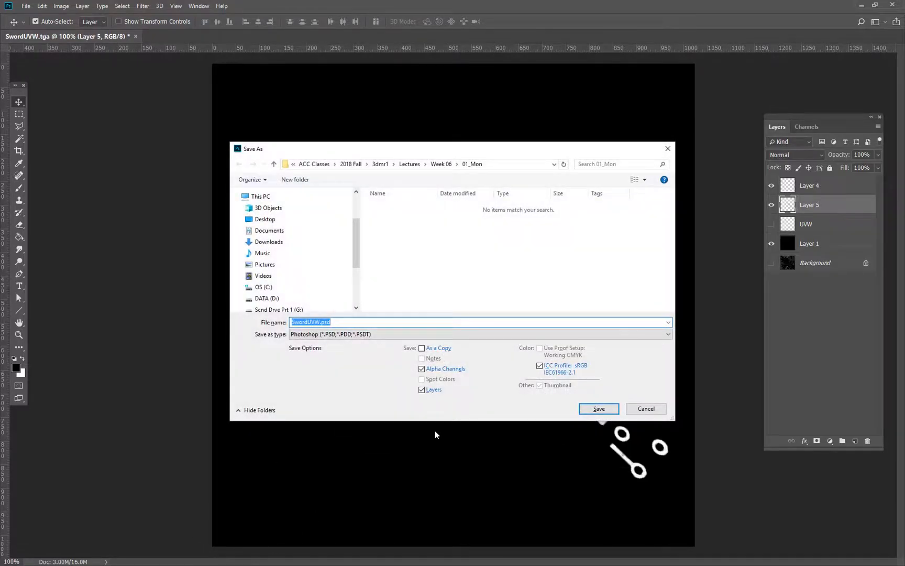
key("Escape")
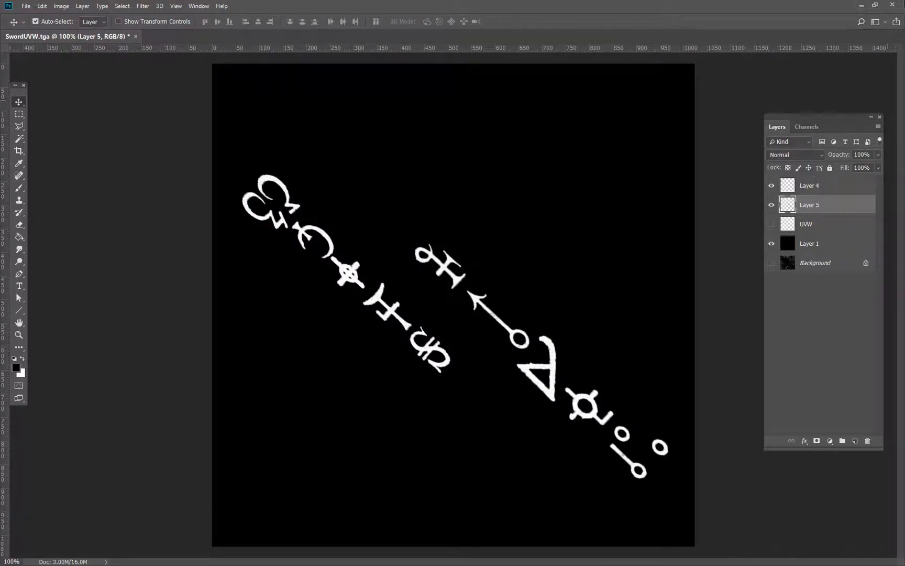
key("alt+Tab")
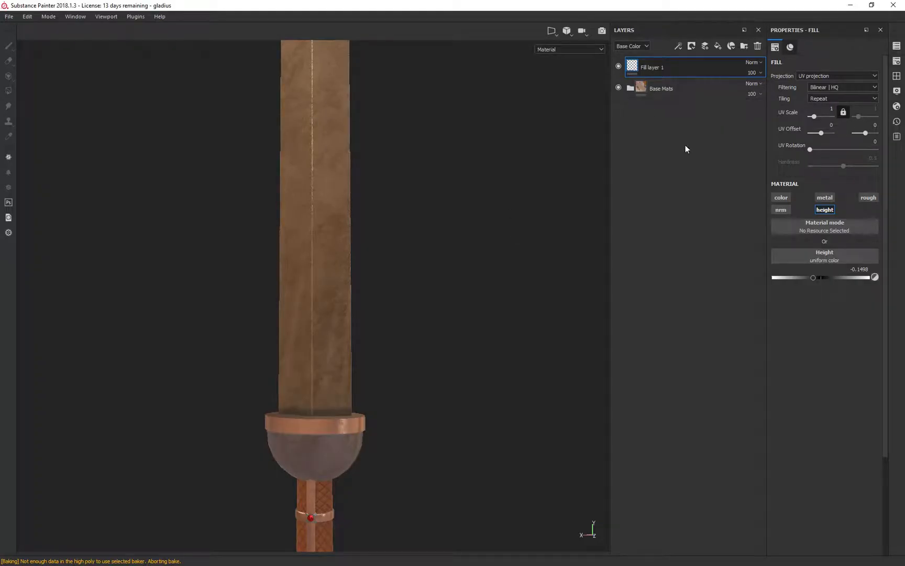
Add a bitmap mask to Fill layer 1, searching the resources for "sword" and using the sword symbol image
left_click(692, 45)
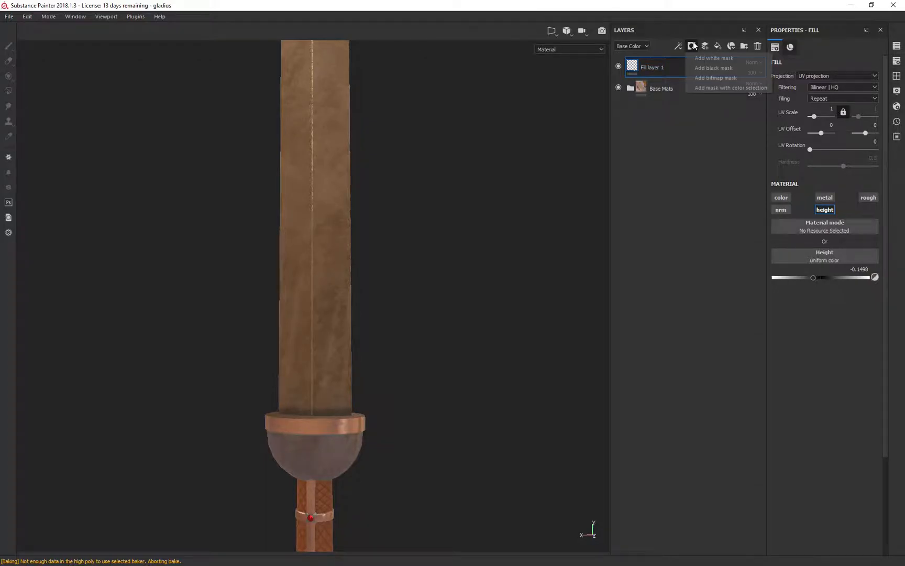
left_click(715, 78)
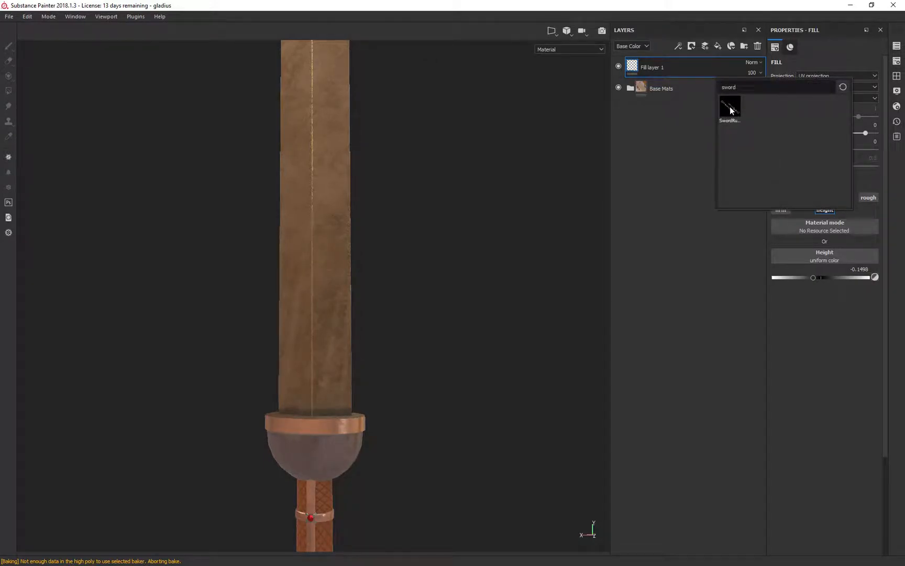
key("BackSpace")
key("BackSpace")
key("BackSpace")
key("BackSpace")
key("BackSpace")
key("BackSpace")
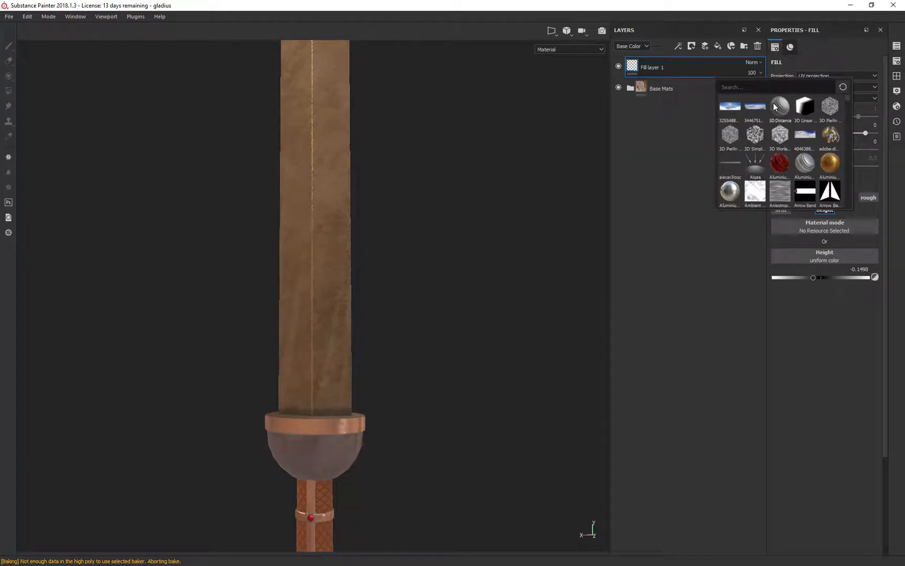
mouse_move(774, 107)
type("sword")
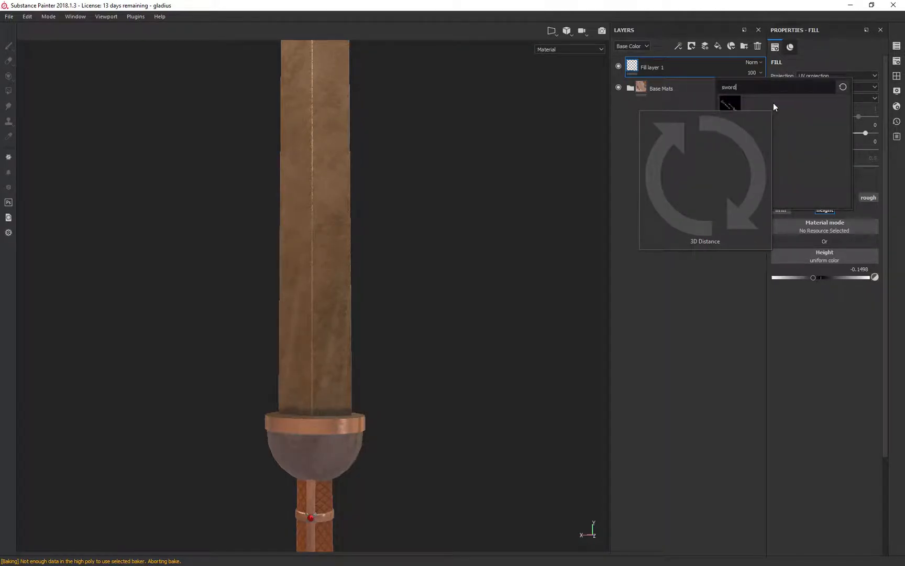
mouse_move(729, 109)
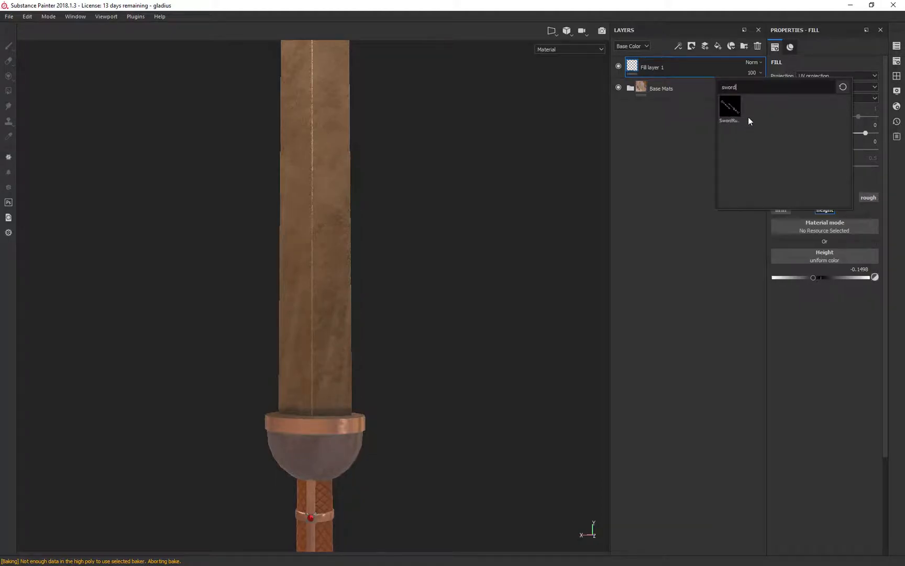
left_click(734, 109)
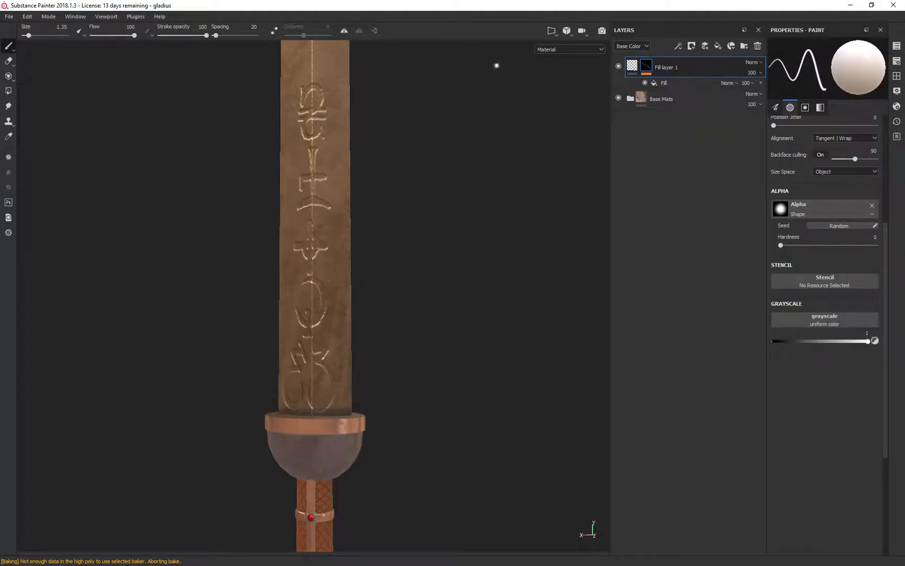
Select Fill layer 1's content instead of its mask and deepen the engraving to a height of -0.4589
left_click_drag(381, 296, 418, 325, "alt")
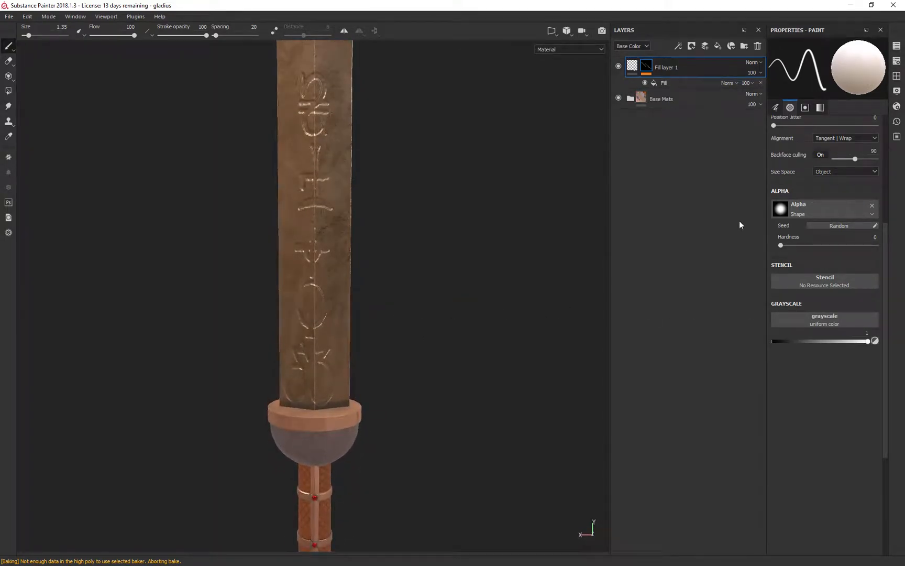
left_click(634, 68)
left_click_drag(820, 277, 799, 278)
mouse_move(575, 277)
left_mouse_down("alt")
mouse_move(673, 255)
mouse_move(491, 309)
mouse_move(461, 246)
mouse_move(418, 247)
mouse_move(427, 234)
mouse_move(412, 242)
mouse_move(495, 257)
mouse_move(476, 236)
mouse_move(456, 158)
mouse_move(585, 246)
mouse_move(506, 245)
left_mouse_up("alt")
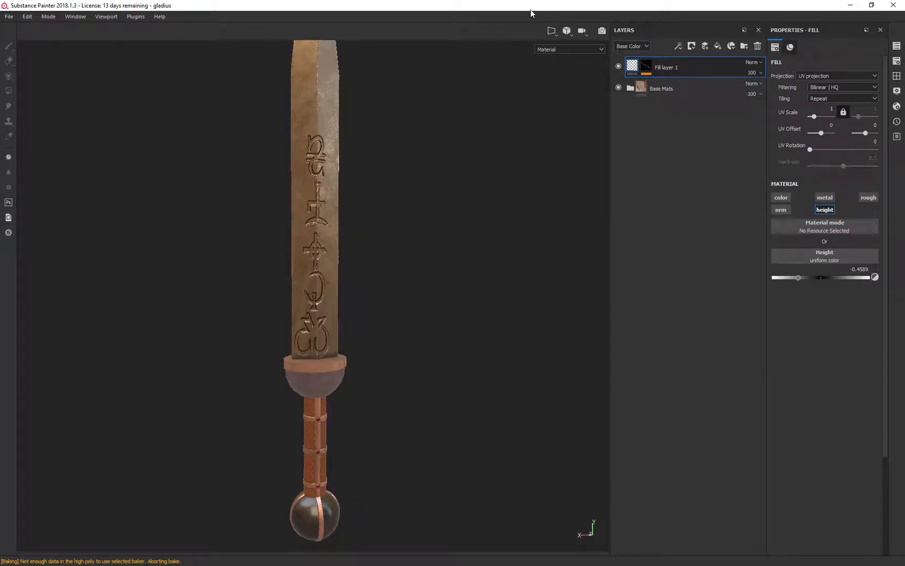
mouse_move(450, 277)
left_mouse_down("alt")
mouse_move(431, 196)
mouse_move(277, 233)
mouse_move(530, 273)
mouse_move(437, 274)
left_mouse_up("alt")
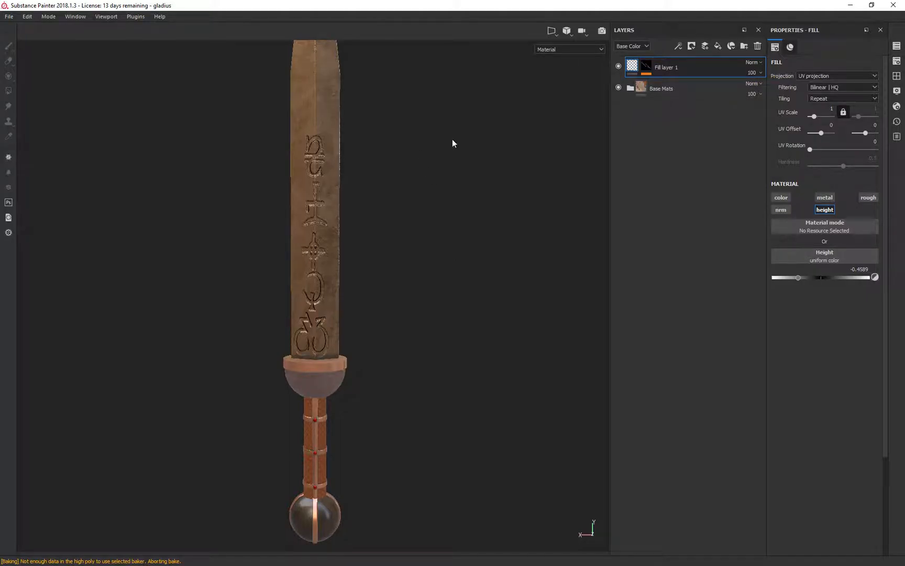
Add a fill effect to Fill layer 1's content and disable its roughness, height, metallic and normal channels, keeping only color
left_click(679, 48)
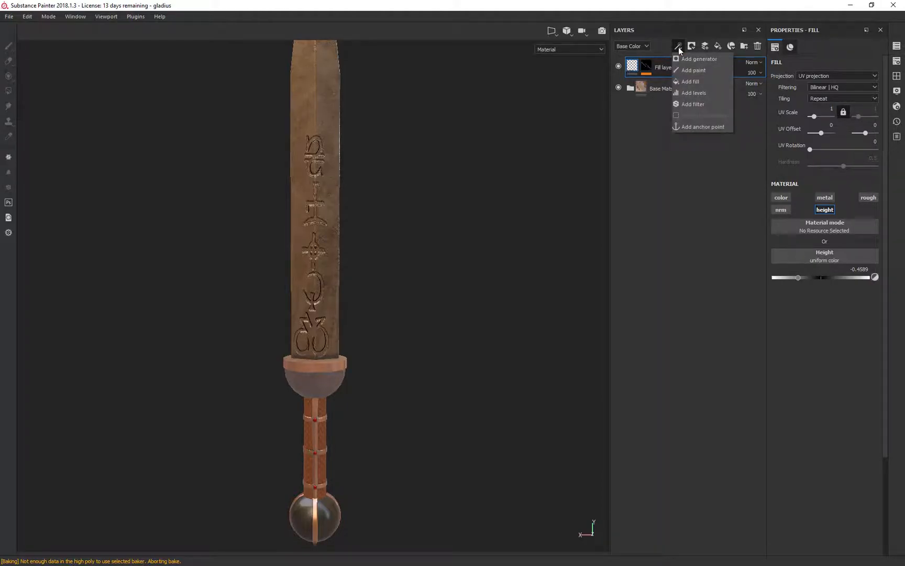
left_click(684, 82)
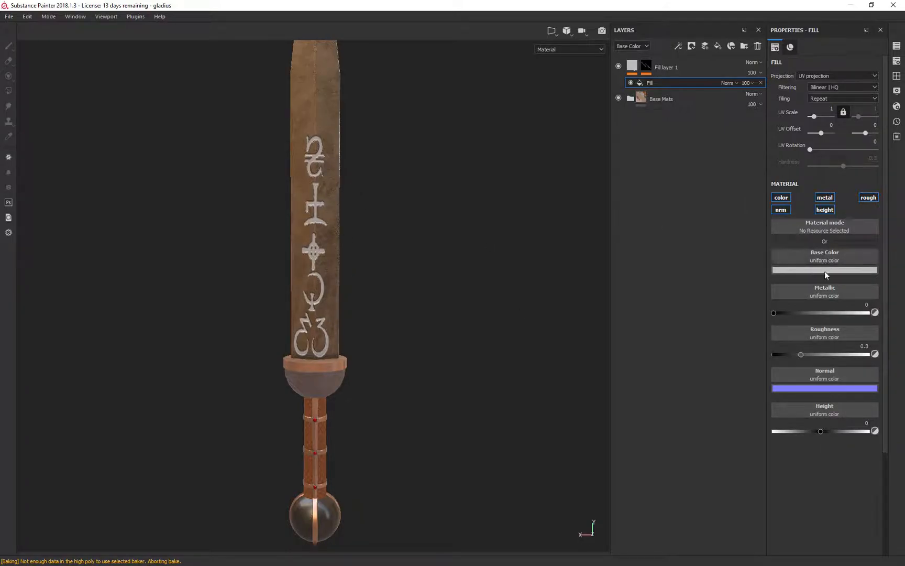
left_click(868, 197)
left_click(826, 210)
left_click(825, 197)
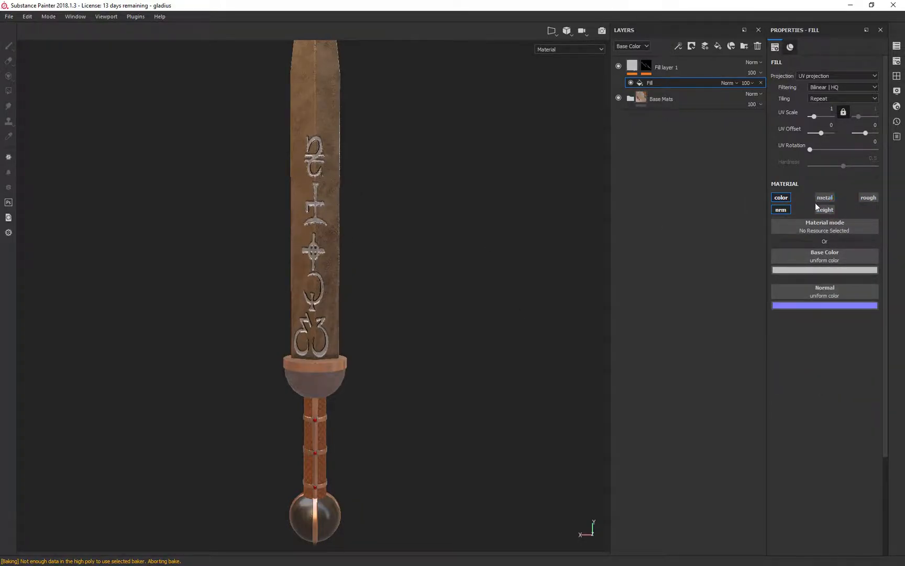
left_click(781, 209)
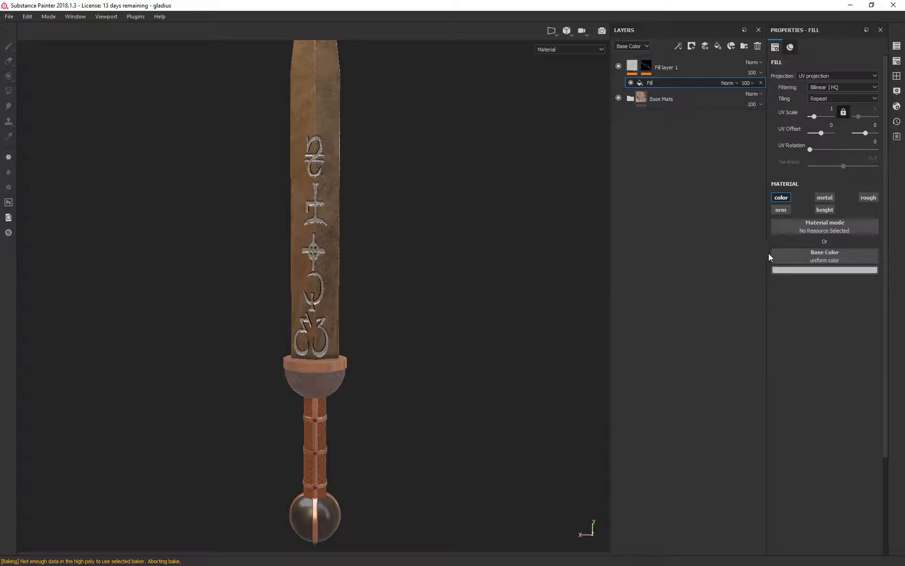
Set the fill effect's base color to bright red and check the colored symbols on the blade
left_click(833, 270)
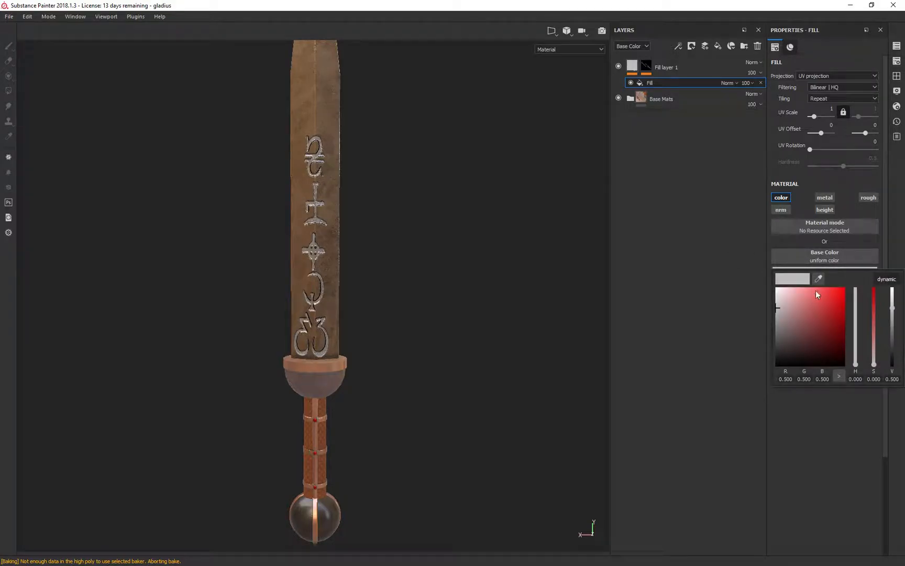
left_click_drag(780, 307, 842, 290)
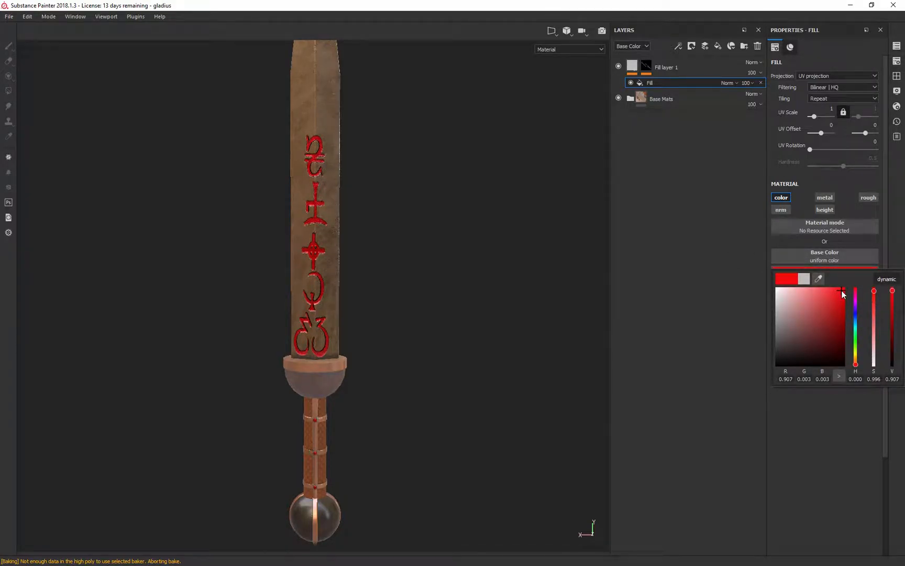
left_click_drag(468, 244, 479, 221, "alt")
right_click_drag(479, 221, 528, 401, "alt")
left_click_drag(483, 238, 498, 265, "alt")
right_click_drag(493, 451, 495, 173, "alt")
middle_click_drag(359, 177, 363, 227, "alt")
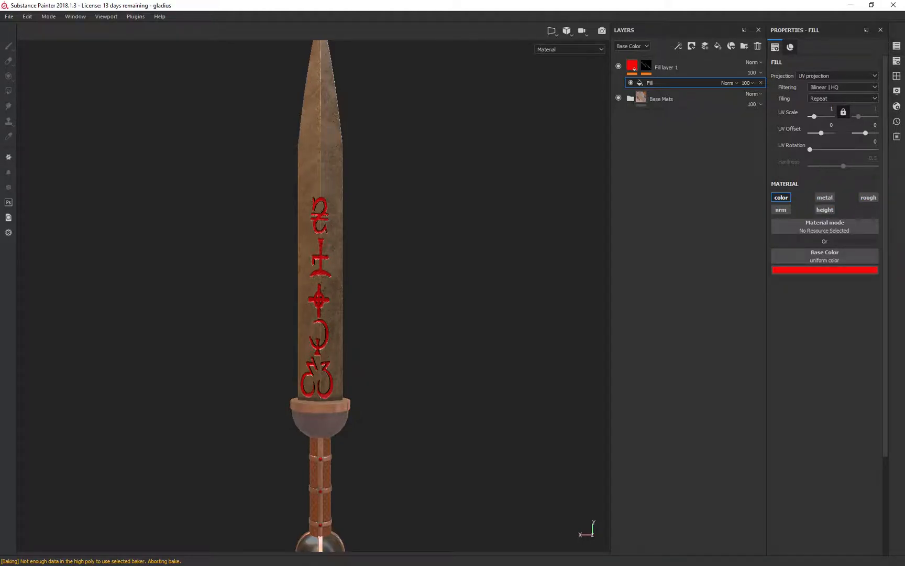
Add an Emissive channel to the texture set and close its settings
left_click(897, 61)
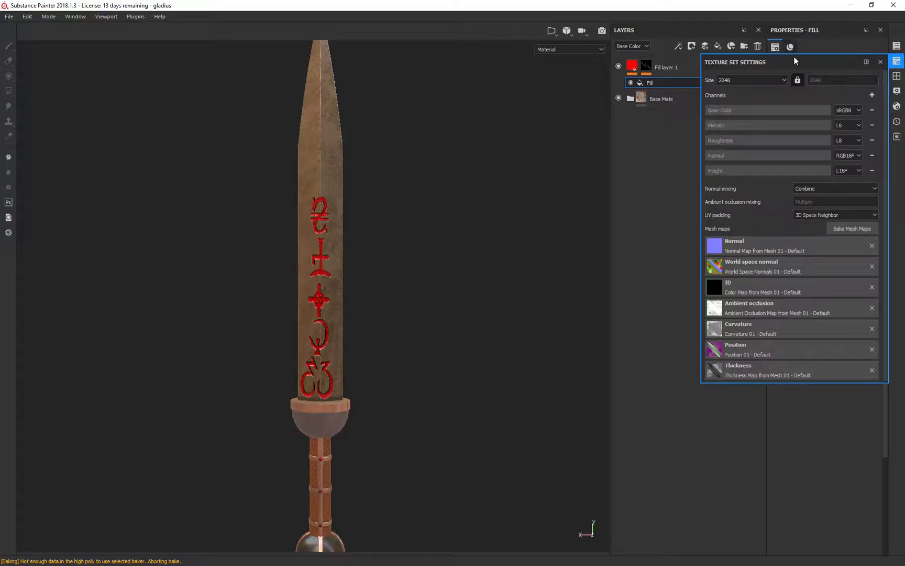
left_click_drag(792, 60, 582, 95)
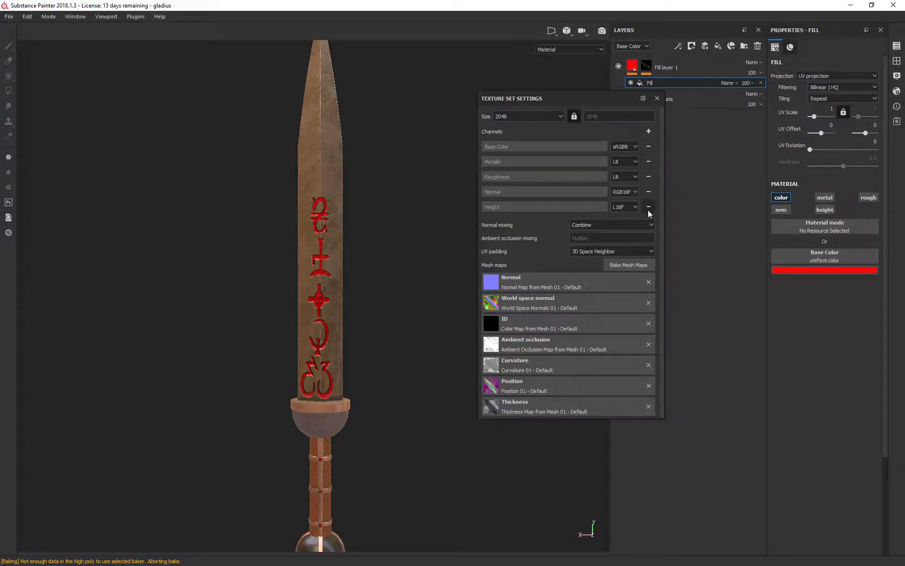
left_click(649, 131)
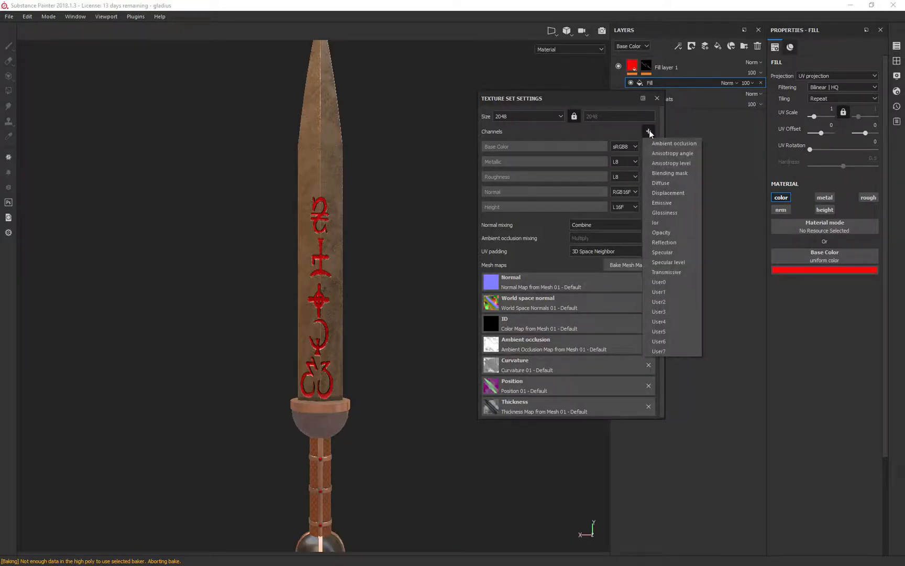
left_click(663, 203)
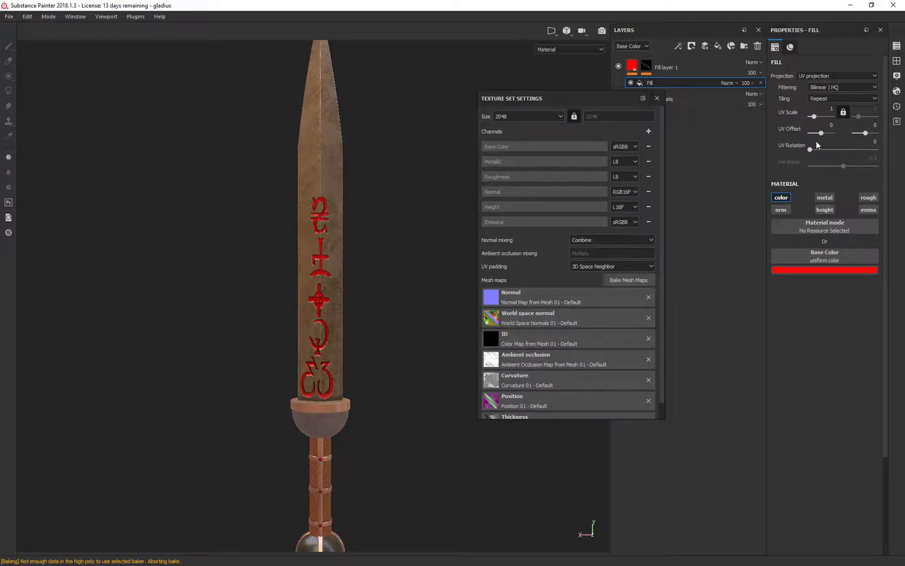
left_click(656, 97)
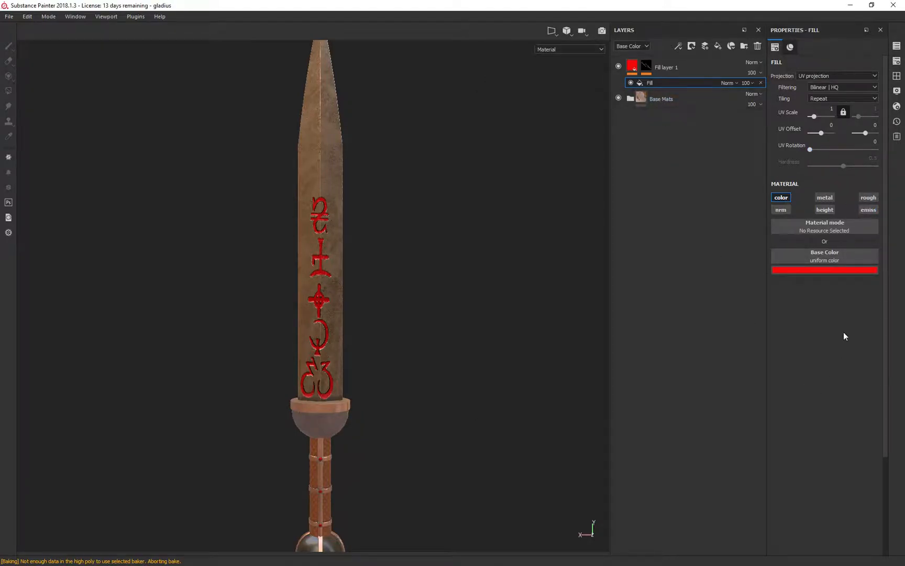
Enable the fill effect's emissive channel, set its color to black, and disable the effect's base color channel
left_click(868, 210)
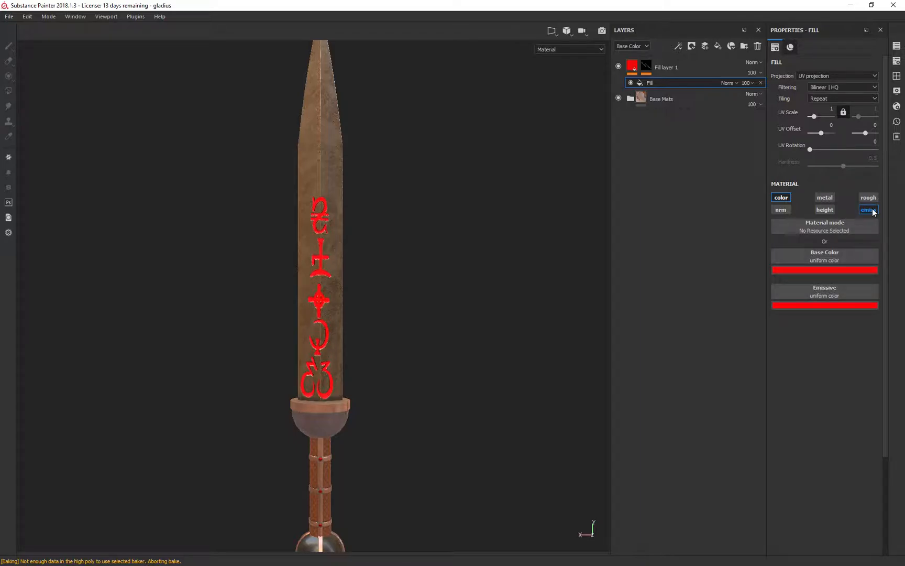
left_click(836, 305)
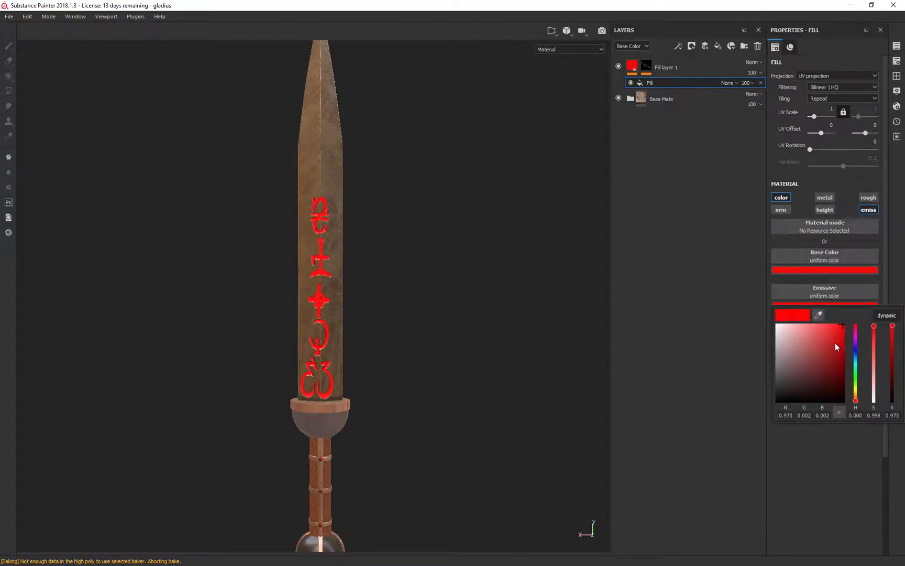
left_click_drag(835, 342, 750, 435)
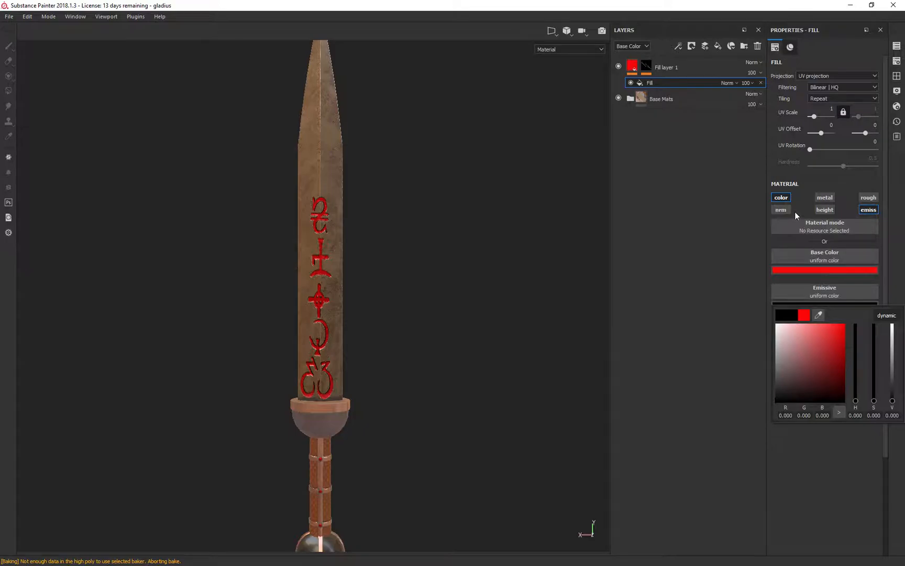
left_click(787, 198)
left_click_drag(469, 303, 429, 316, "alt")
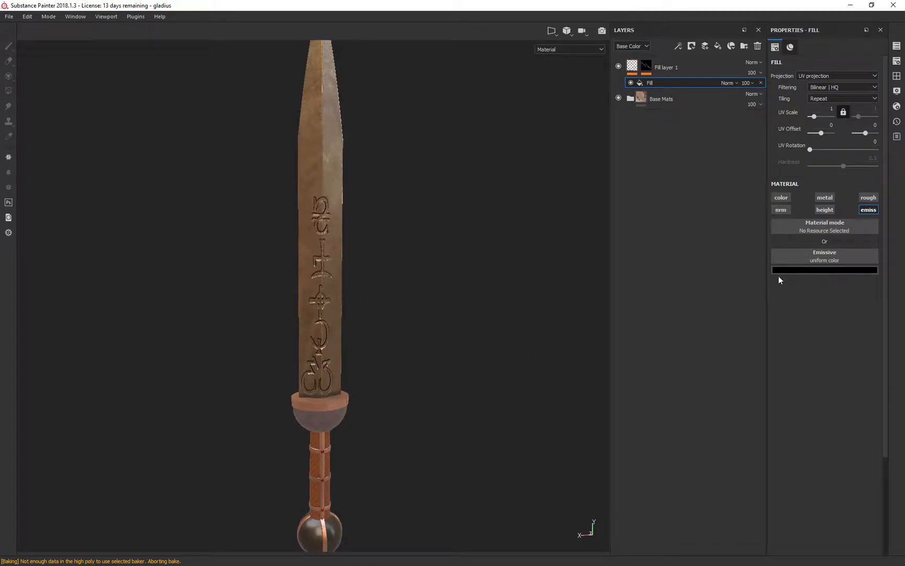
Set the emissive color to green (R 0.000, G 0.457, B 0.071) and check the symbols on both blade faces under rotated lighting
left_click(794, 270)
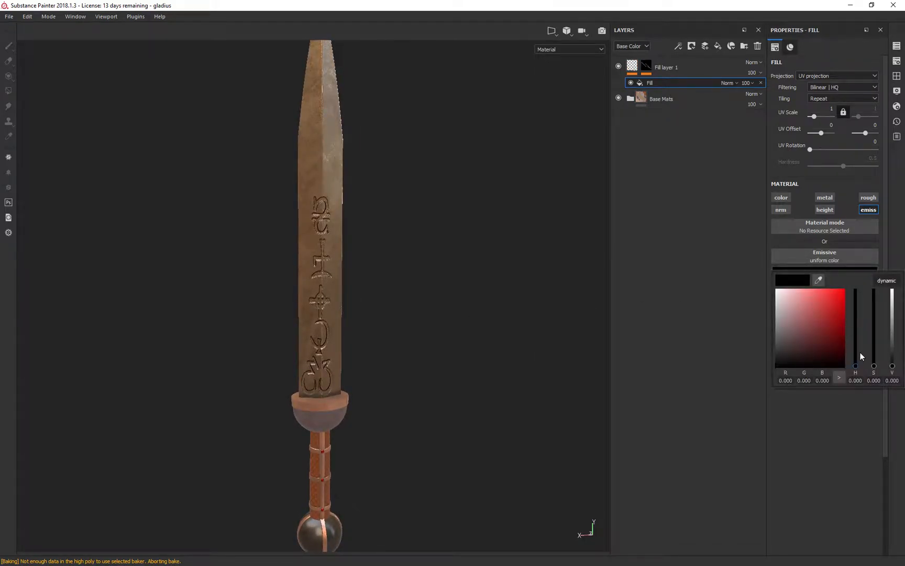
left_click_drag(857, 352, 856, 339)
left_click(843, 311)
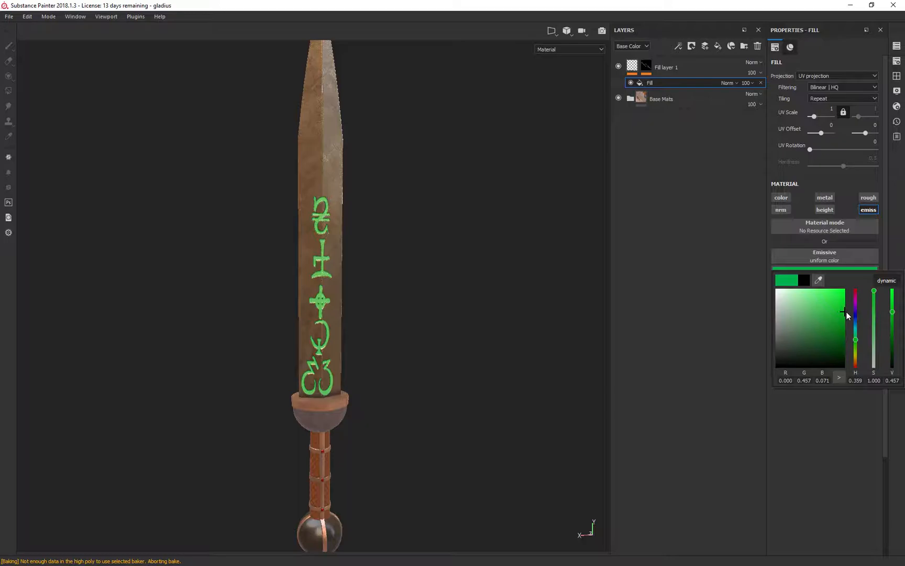
left_click_drag(449, 346, 439, 321, "alt")
right_click_drag(496, 270, 460, 297, "shift")
left_click_drag(461, 297, 863, 290, "alt")
mouse_move(514, 261)
right_mouse_down("shift")
mouse_move(465, 257)
mouse_move(439, 285)
right_mouse_up("shift")
middle_click_drag(419, 356, 444, 339, "alt")
Change the environment map to Soft_1Front and rotate the lighting to judge the glow on a darkened sword
left_click(897, 92)
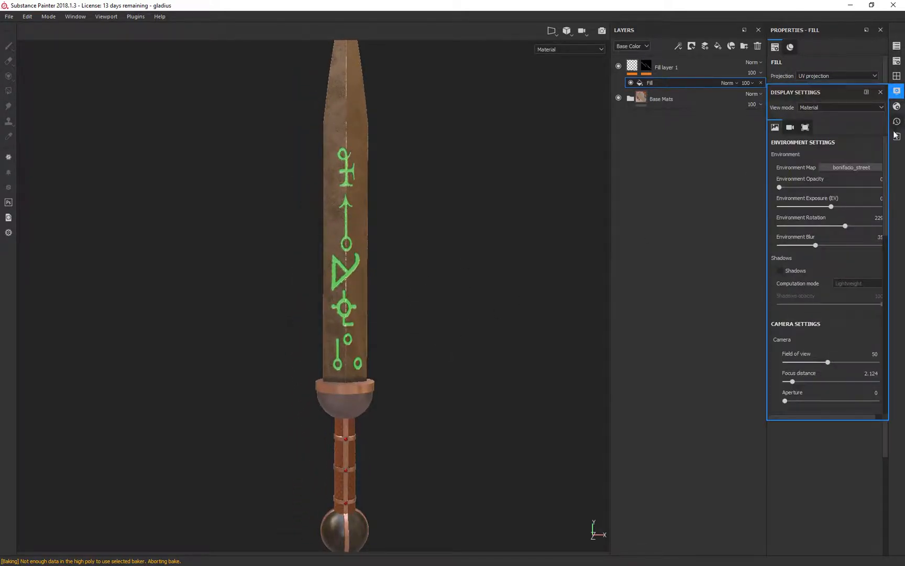
left_click(863, 165)
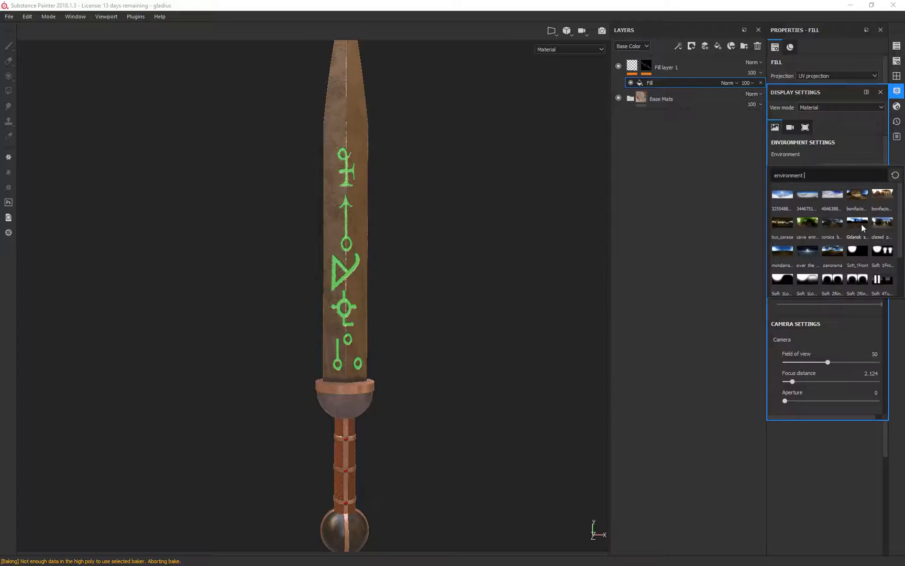
left_click(854, 250)
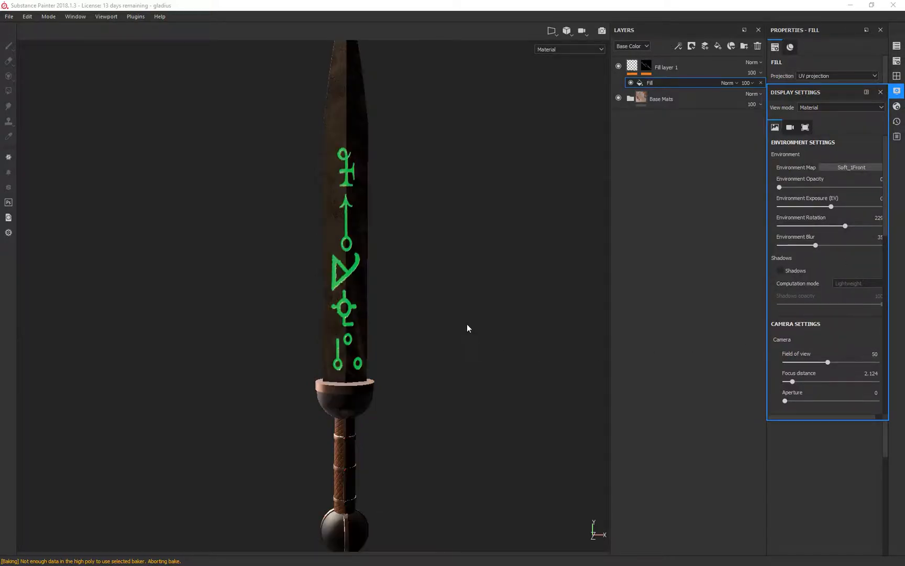
right_click_drag(485, 288, 533, 277, "shift")
left_click_drag(533, 277, 431, 231, "alt")
right_click_drag(527, 261, 461, 256, "shift")
left_click(880, 92)
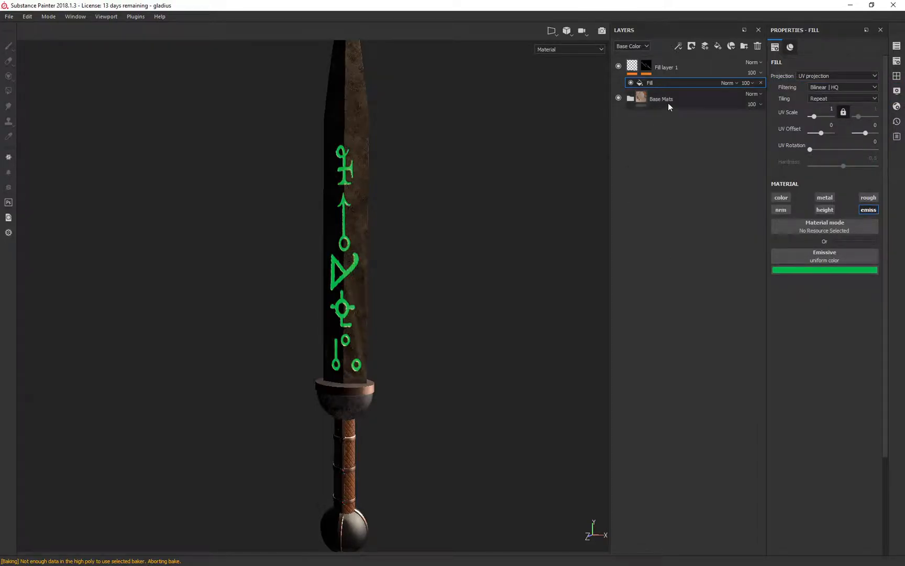
Select Fill layer 1 and enable its base color channel alongside height
left_click(676, 71)
left_click_drag(438, 148, 401, 196, "alt")
left_click(781, 197)
right_click_drag(401, 196, 504, 54, "alt")
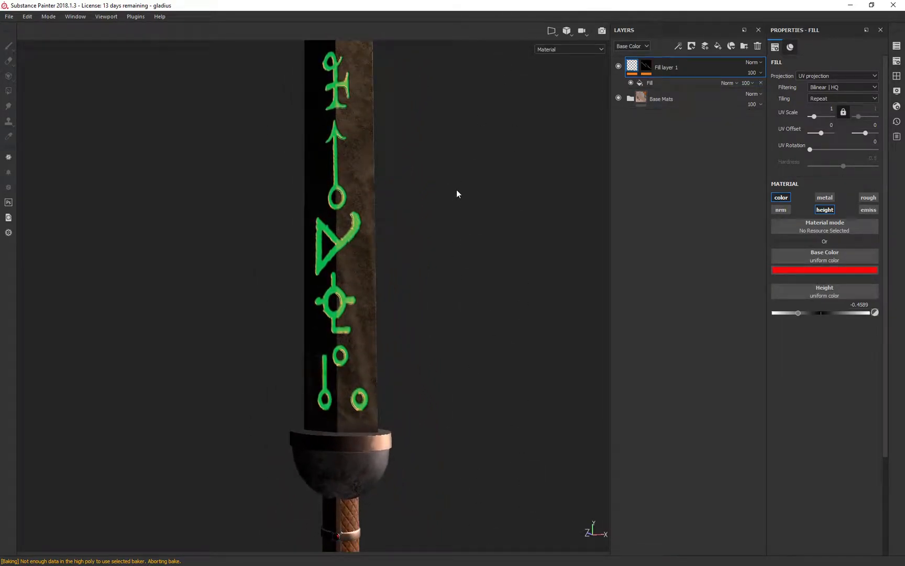
Enable the base color channel on Fill layer 1's fill effect and set it to red (R 0.960, G 0.000, B 0.000)
left_click_drag(457, 193, 478, 238, "alt")
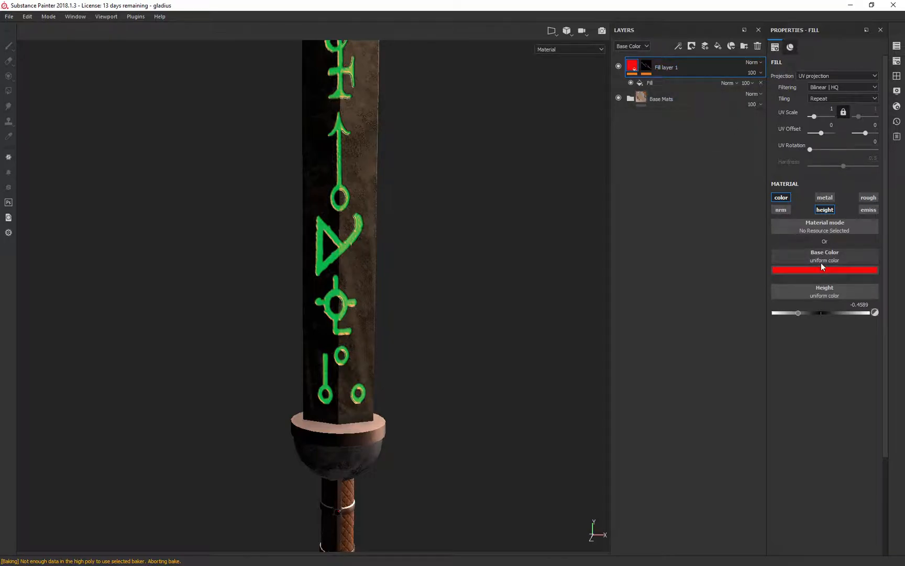
left_click(656, 83)
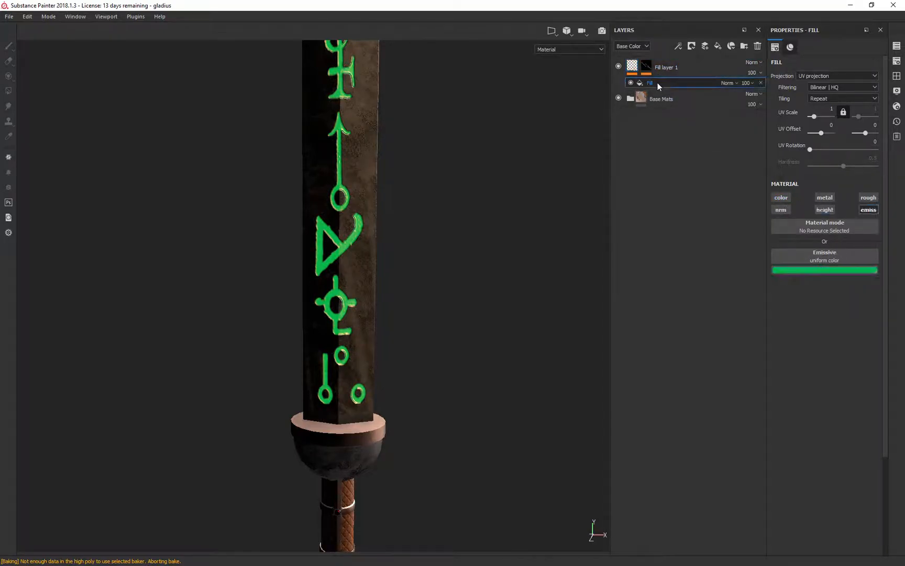
left_click(782, 197)
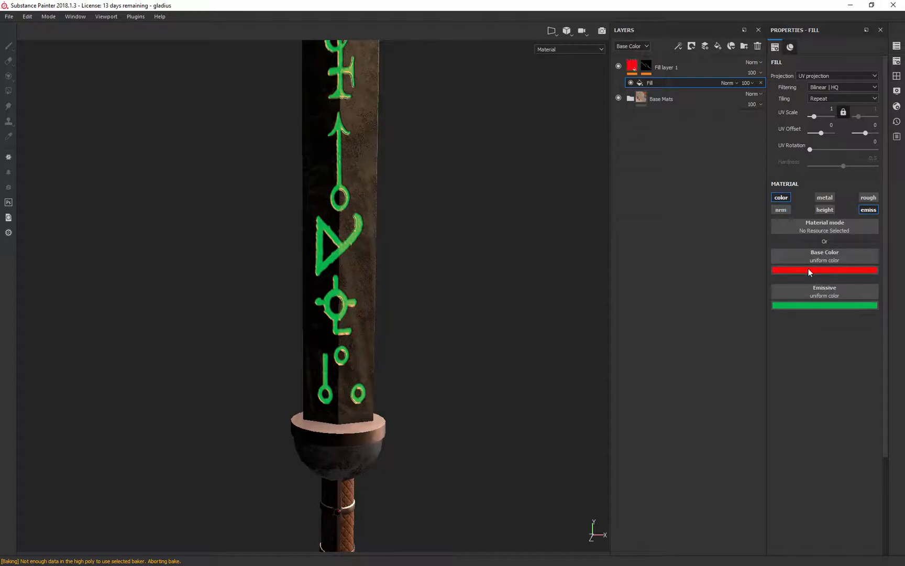
left_click(833, 270)
mouse_move(837, 305)
left_mouse_down()
mouse_move(824, 314)
mouse_move(845, 289)
left_mouse_up()
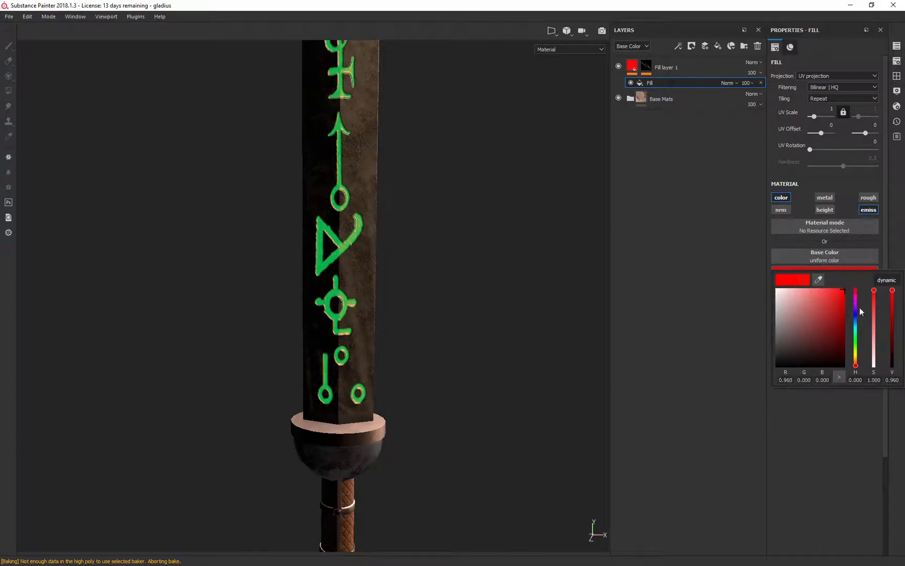
Set the fill effect's emissive color to blue (R 0.000, G 0.071, B 0.457) and check the symbols on the whole sword
left_click(722, 320)
left_click(819, 304)
left_click(856, 353)
left_click_drag(856, 352, 856, 354)
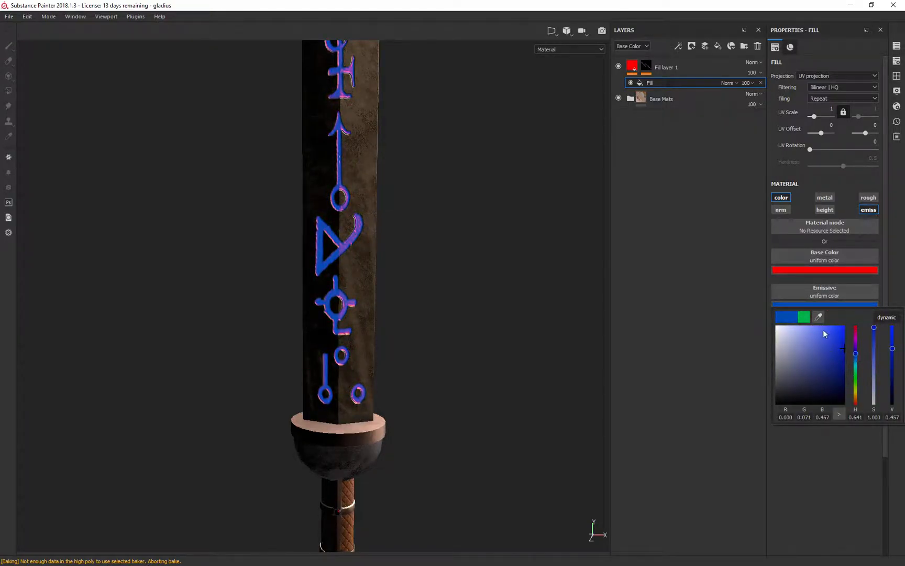
left_click_drag(362, 253, 488, 257, "alt")
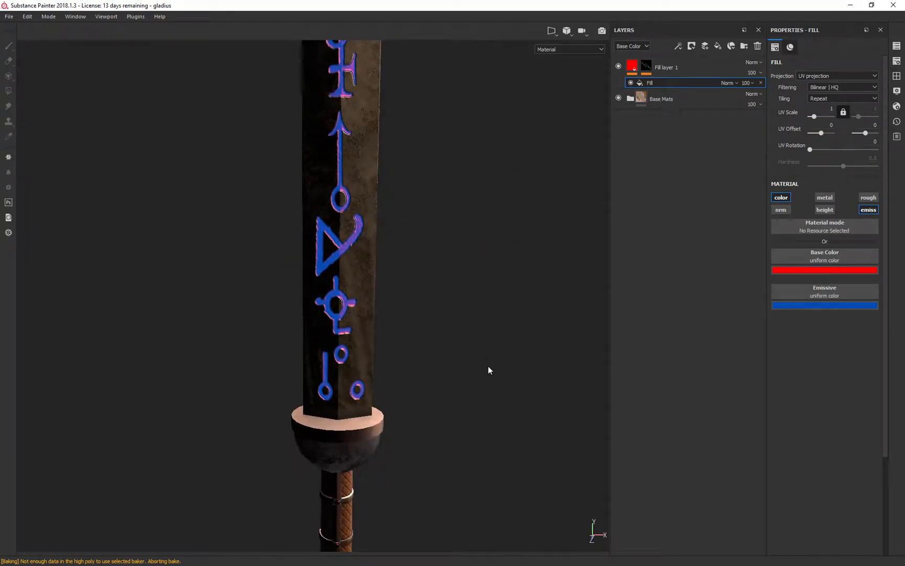
right_click_drag(518, 383, 520, 83, "alt")
left_click_drag(496, 239, 524, 242, "alt")
Add an Opacity channel to the texture set and rotate the lighting to brighten the sword
left_click(706, 66)
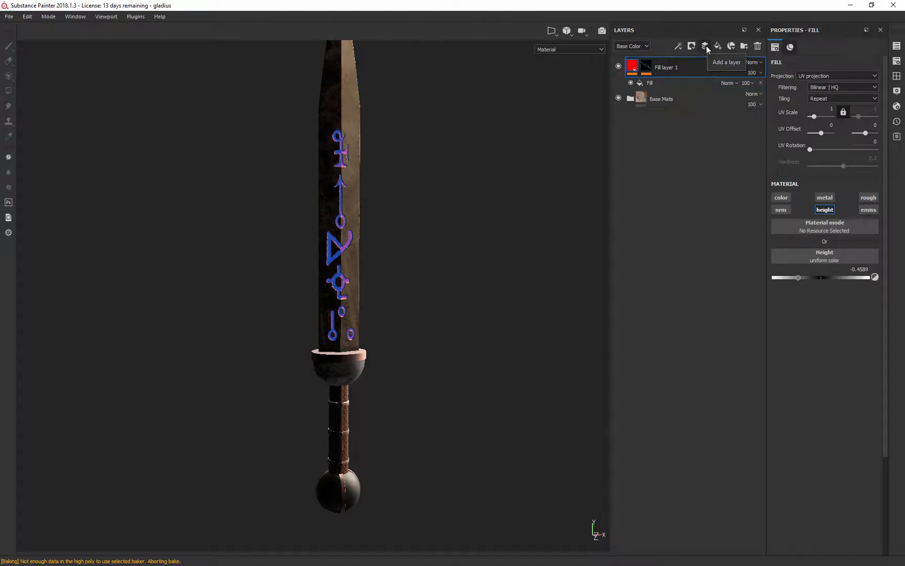
left_click(897, 92)
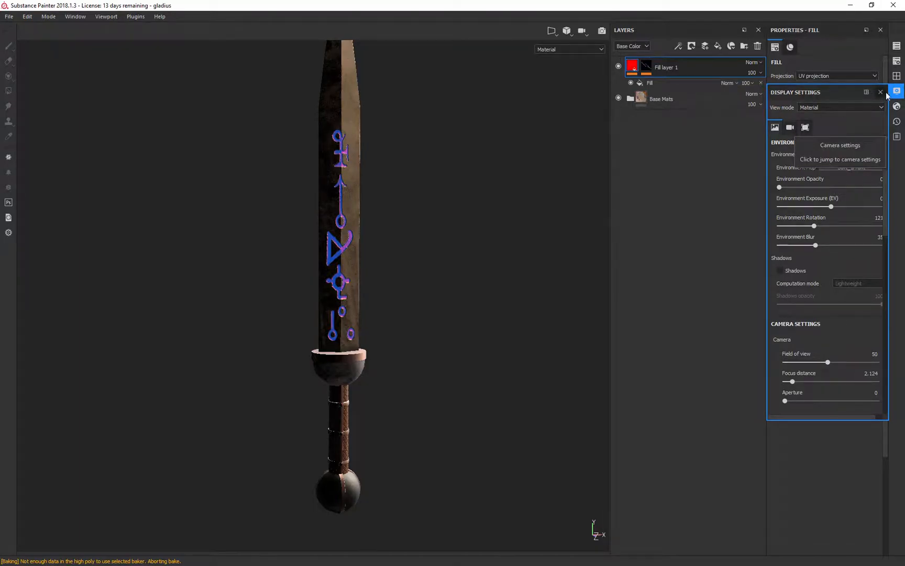
left_click(881, 92)
left_click(897, 61)
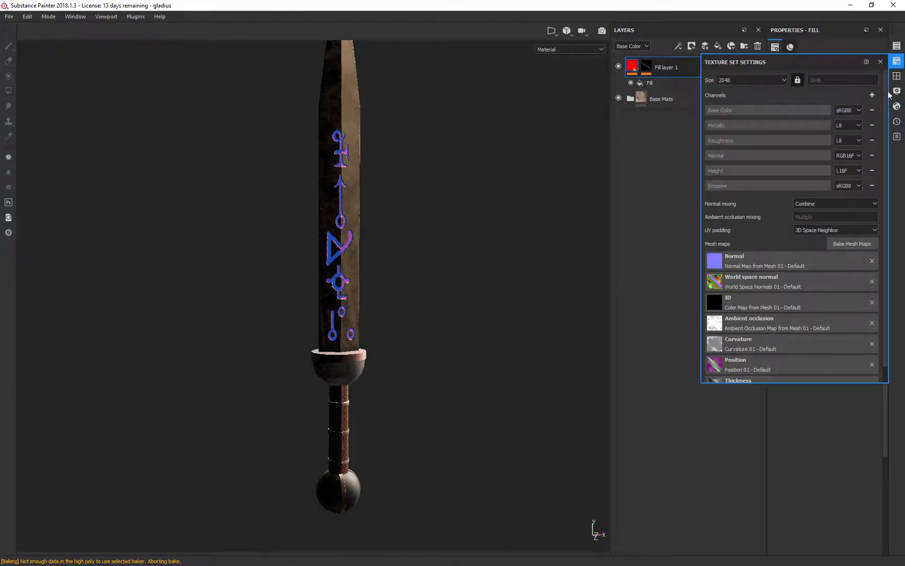
left_click(872, 95)
left_click(865, 186)
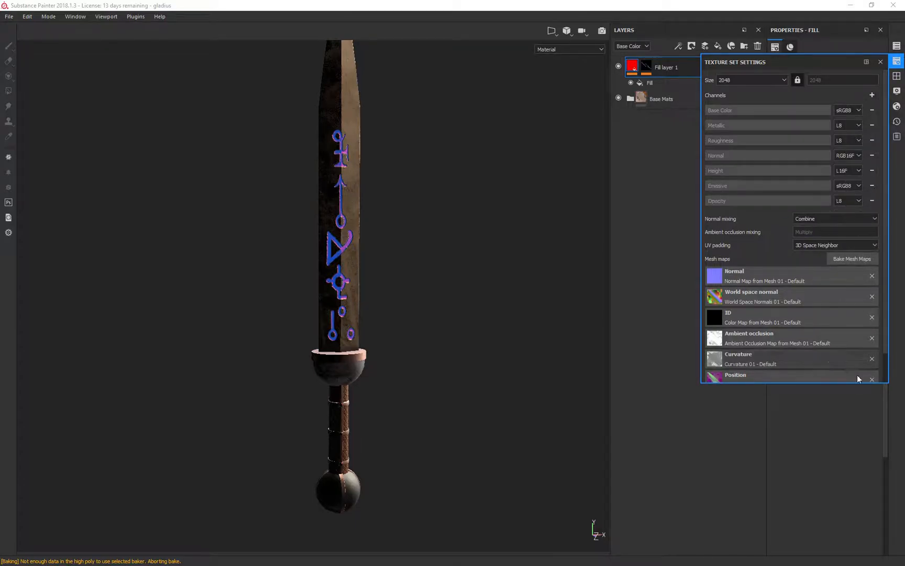
left_click(881, 62)
right_click_drag(553, 312, 534, 312, "shift")
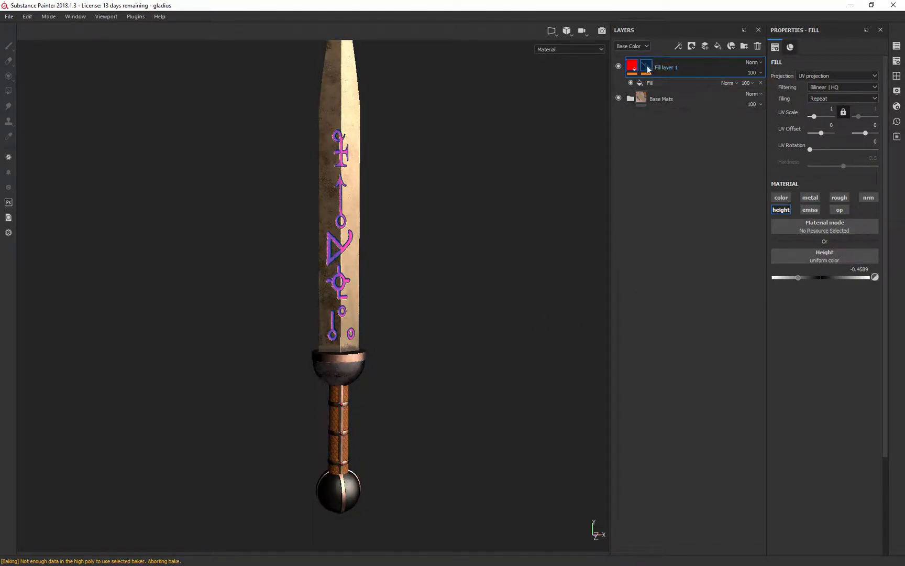
Try the opacity channel at 0.1787 on Fill layer 1
left_click(841, 210)
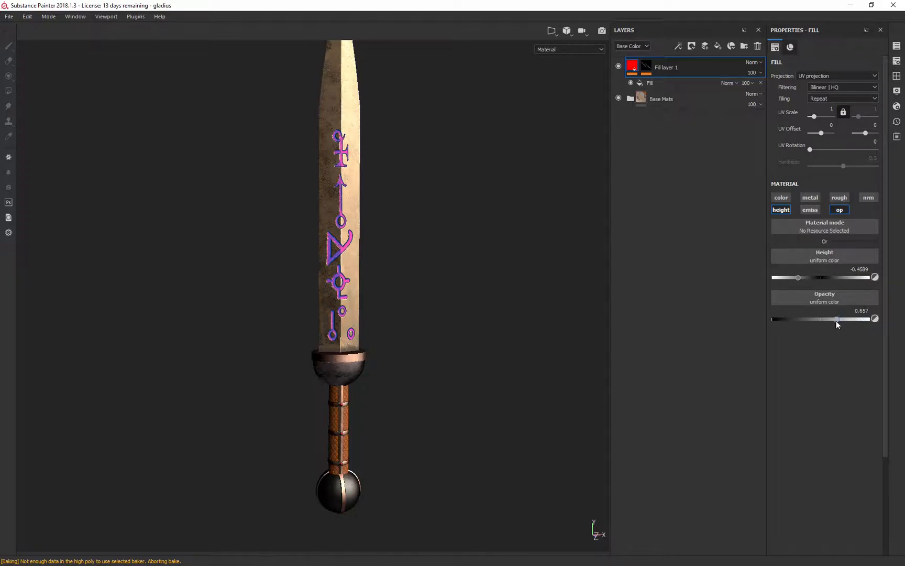
left_click_drag(785, 320, 789, 320)
left_click(841, 210)
Enable opacity on the fill effect and disable its emissive and base color channels
left_click(669, 83)
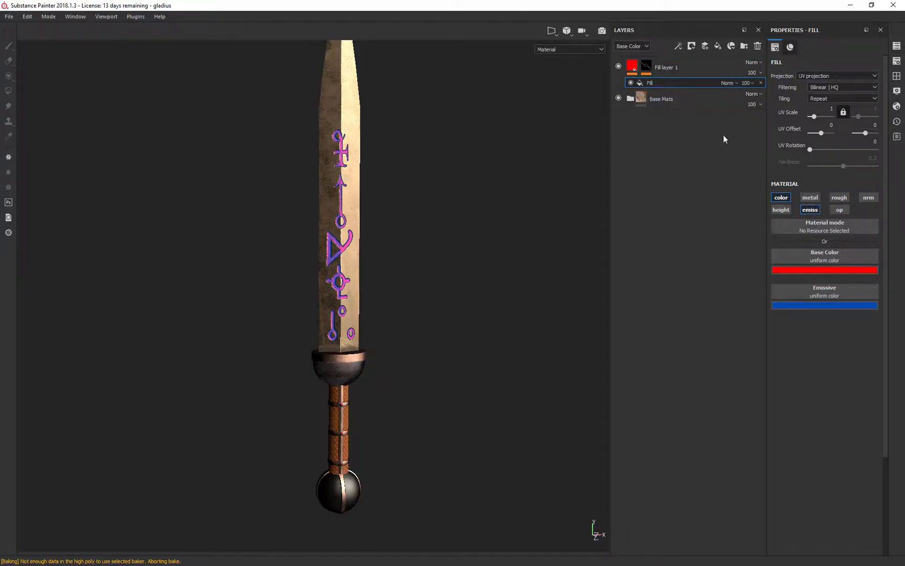
left_click(842, 208)
left_click(810, 210)
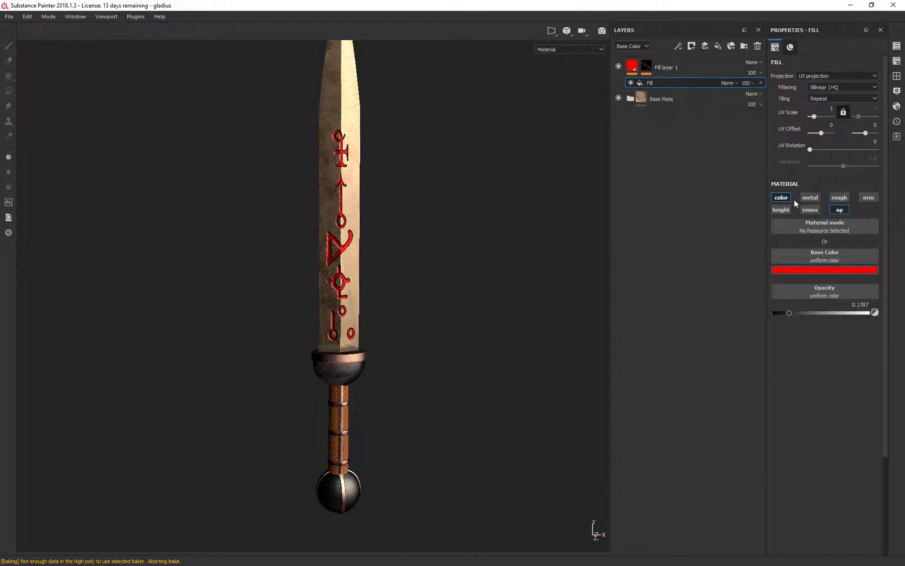
left_click(781, 198)
Examine the gems on the handle and the engraved symbols near the blade's guard
left_click_drag(464, 267, 406, 178, "alt")
right_click_drag(406, 178, 441, 134, "alt")
left_click_drag(440, 134, 407, 162, "alt")
middle_click_drag(455, 378, 536, 187, "alt")
scroll(421, 339, "down", 3)
scroll(420, 337, "up", 10)
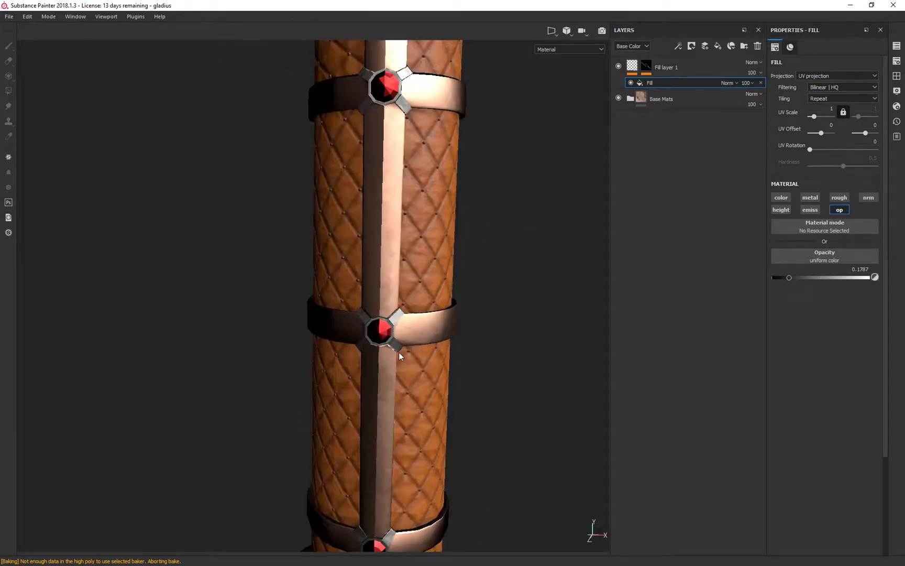
scroll(384, 339, "down", 10)
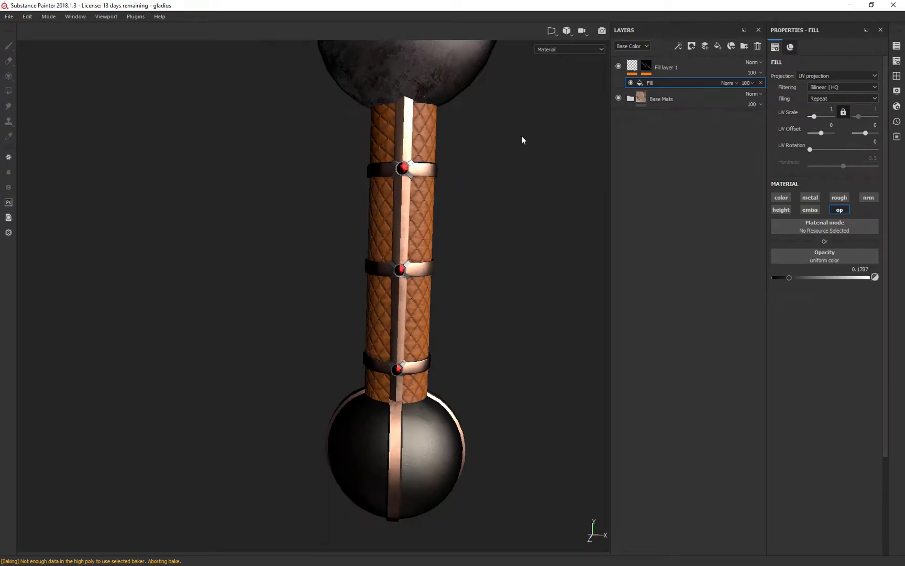
middle_click_drag(526, 106, 526, 499, "alt")
mouse_move(549, 229)
left_mouse_down("alt")
mouse_move(570, 227)
mouse_move(554, 220)
left_mouse_up("alt")
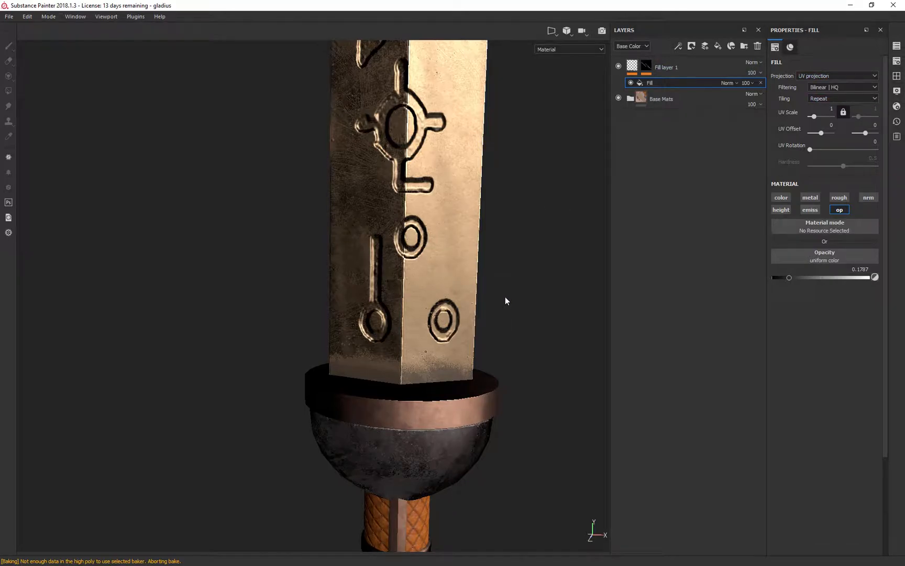
Render the sword in Iray and inspect the engraved symbols on both blade faces
key("F10")
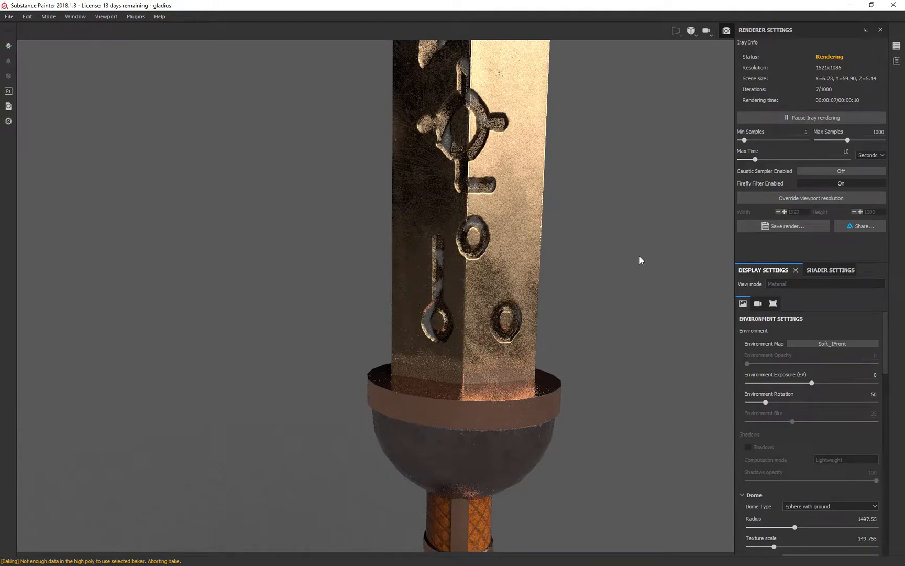
left_click_drag(667, 252, 461, 267, "alt")
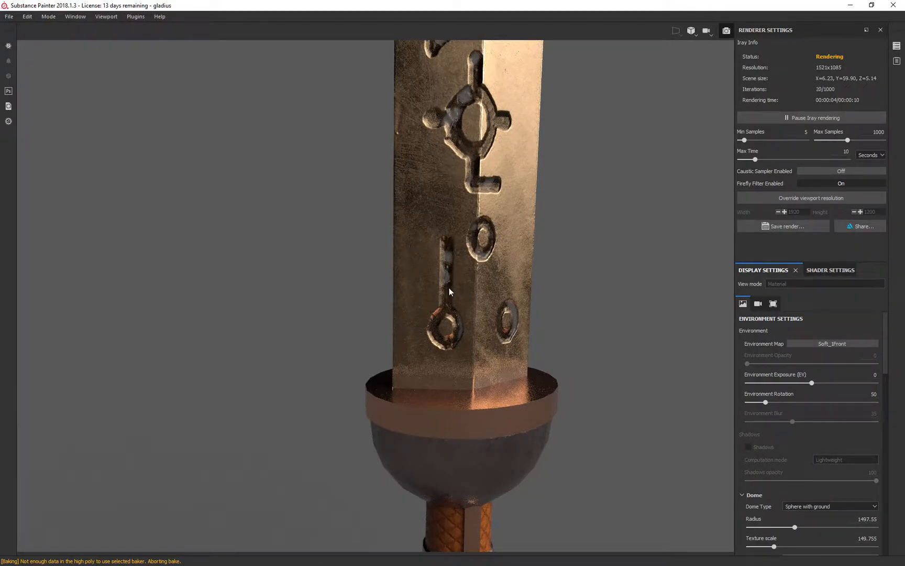
left_click_drag(293, 268, 805, 283, "alt")
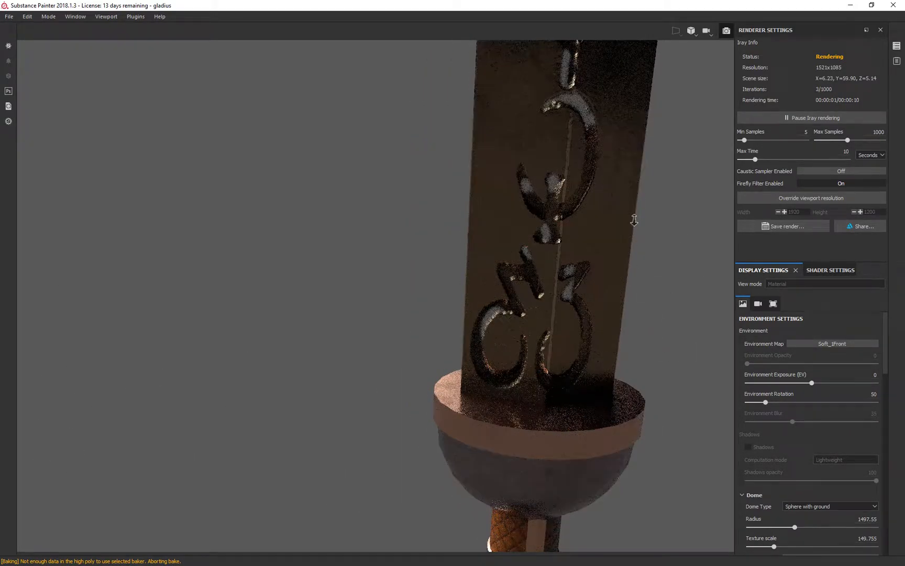
right_click_drag(635, 231, 632, 3, "alt")
middle_click_drag(598, 317, 496, 332, "alt")
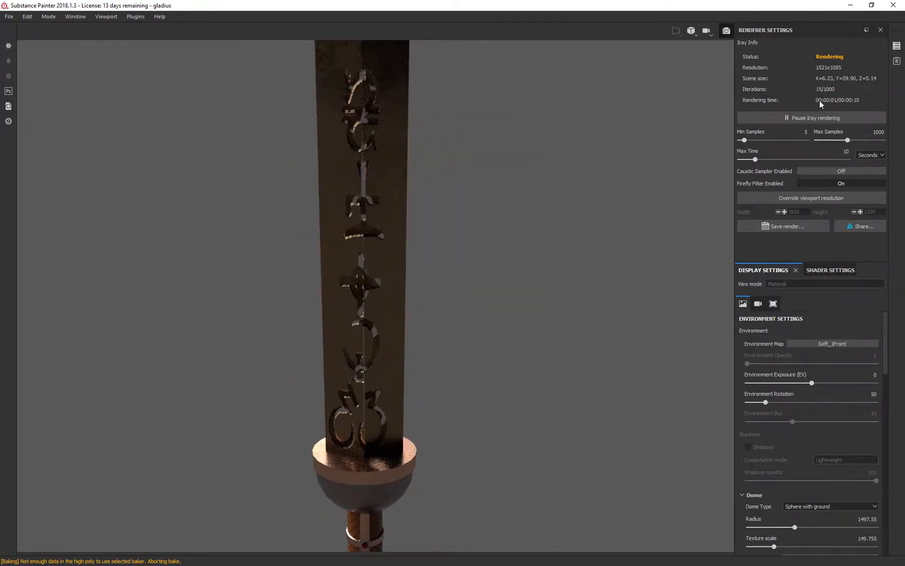
key("F10")
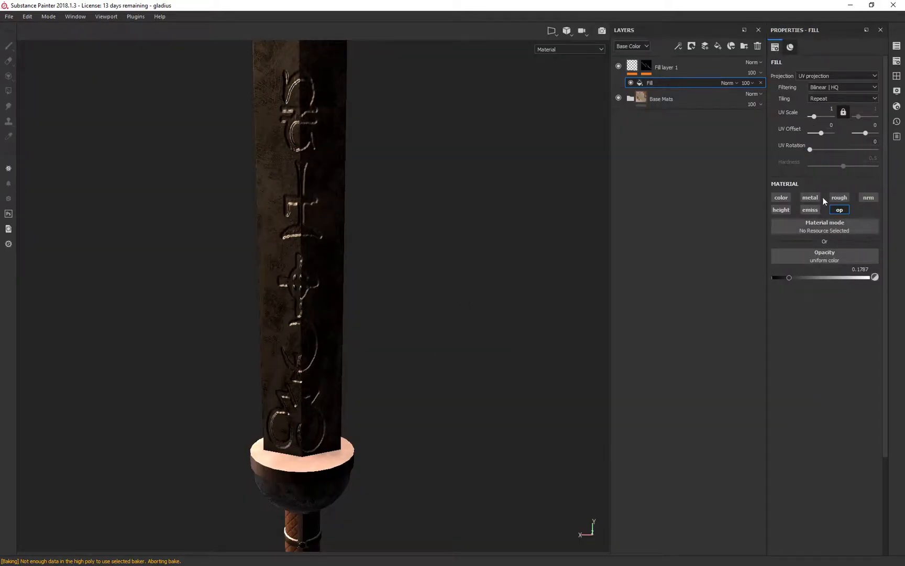
Re-enable the fill effect's emissive and base color channels and inspect the colored symbols in an Iray render
left_click(806, 210)
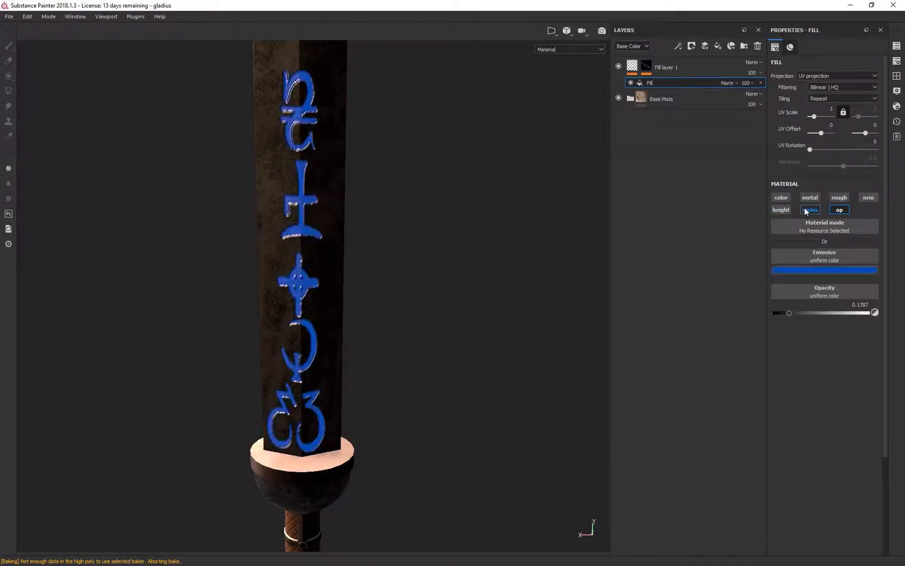
left_click(777, 197)
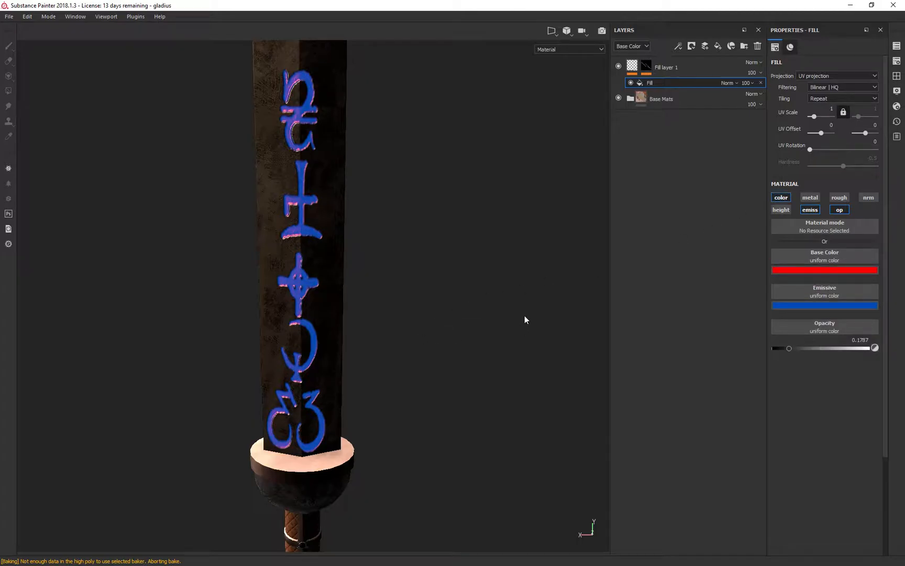
key("F10")
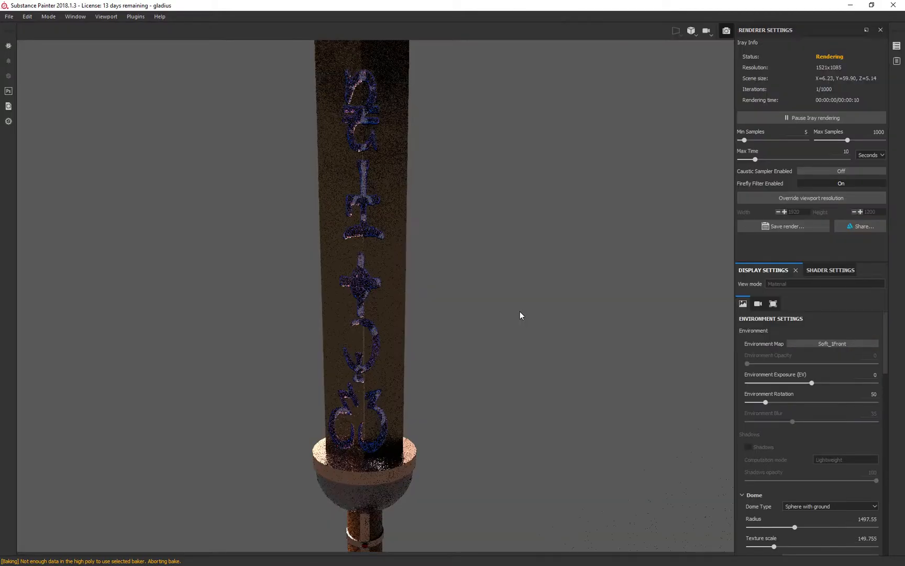
left_click_drag(485, 299, 440, 295, "alt")
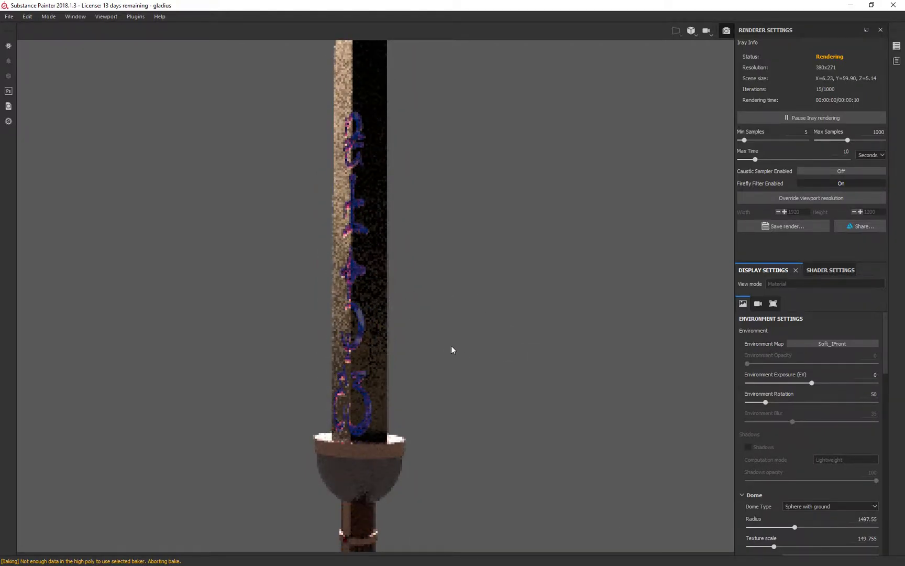
left_click_drag(462, 333, 745, 325, "alt")
left_click_drag(584, 272, 604, 307, "alt")
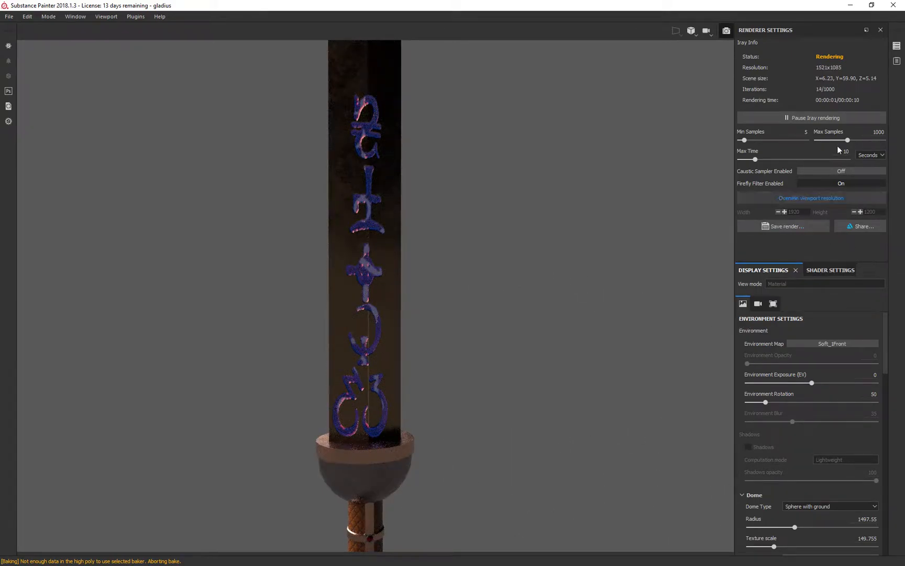
key("F9")
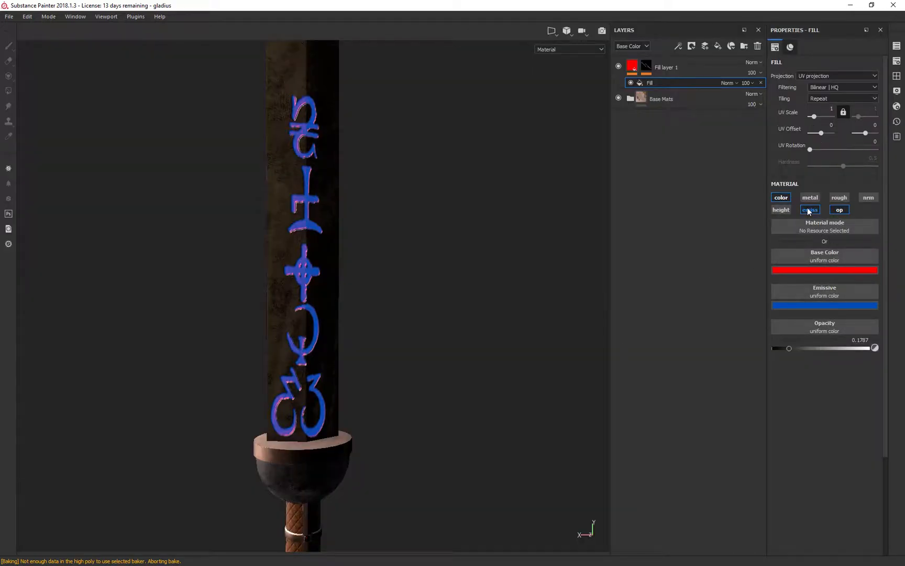
Disable the fill effect's opacity channel and check the symbols on both sides of the full blade
left_click(841, 210)
left_click_drag(504, 321, 447, 271, "alt")
right_click_drag(447, 271, 473, 222, "alt")
left_click_drag(467, 382, 43, 359, "alt")
middle_click_drag(258, 302, 342, 283, "alt")
left_click_drag(531, 322, 493, 325, "alt")
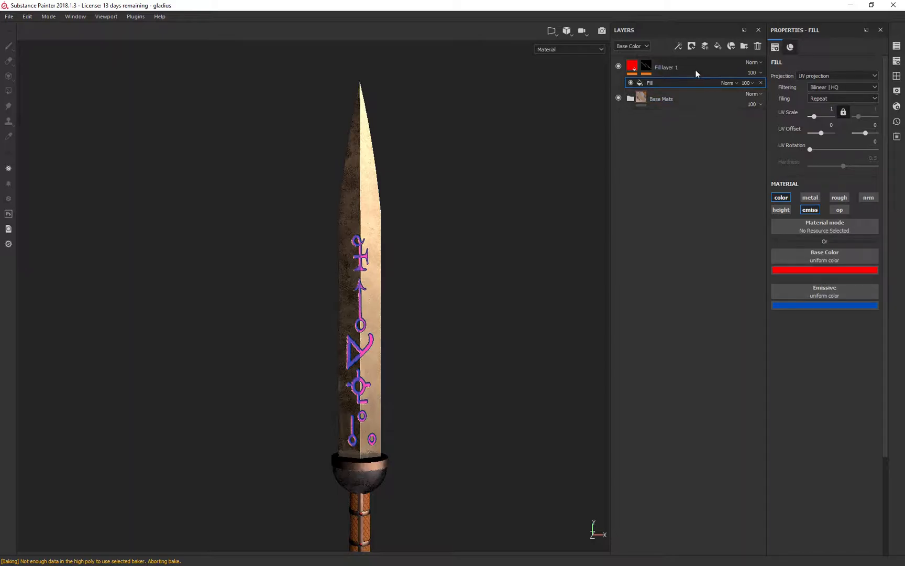
Apply the Rust Fine material to the sword as a layer above Fill layer 1 and inspect how the symbols show through
left_click(671, 69)
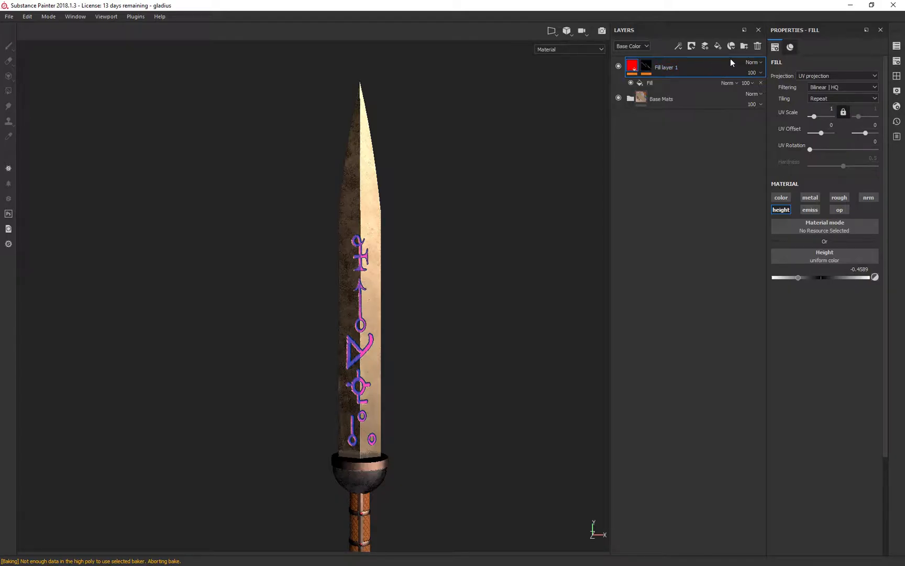
left_click(897, 76)
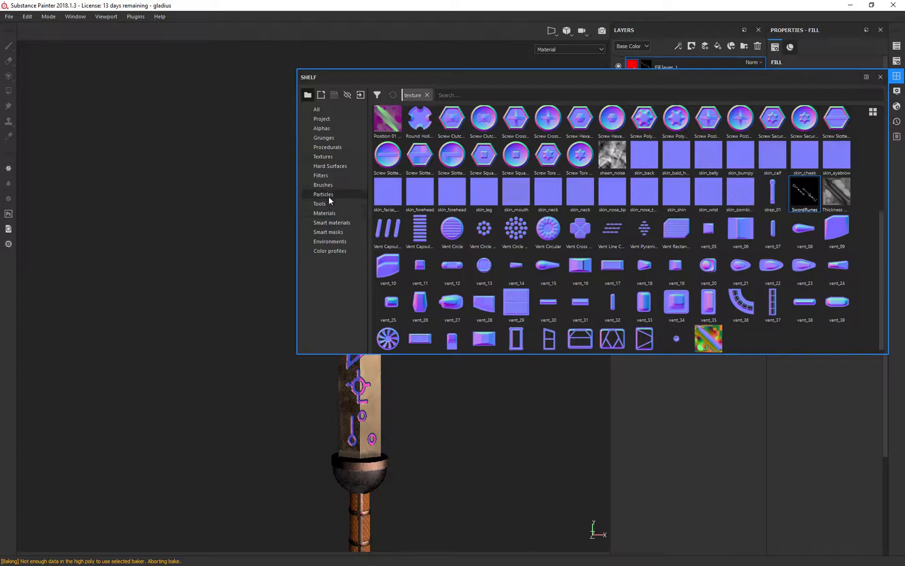
left_click(329, 213)
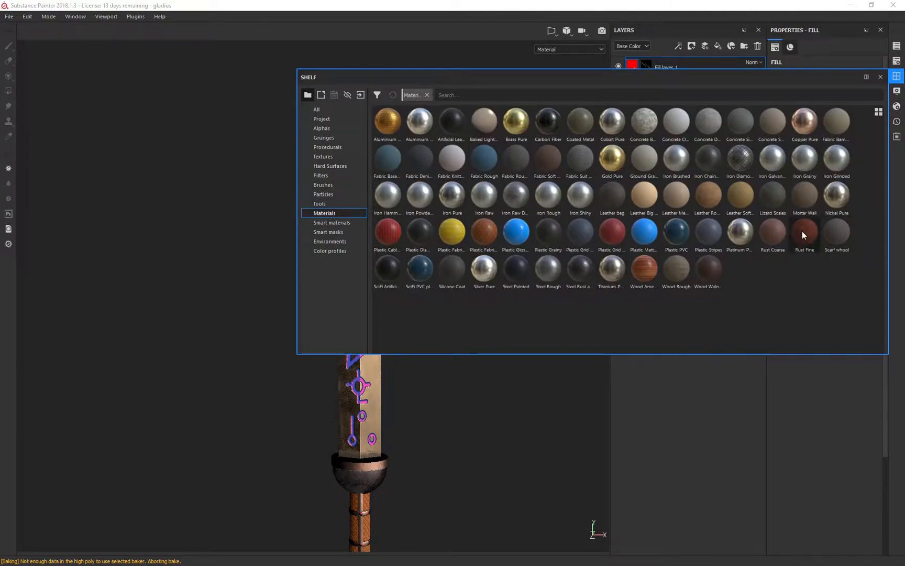
mouse_move(802, 232)
left_click_drag(802, 232, 371, 392)
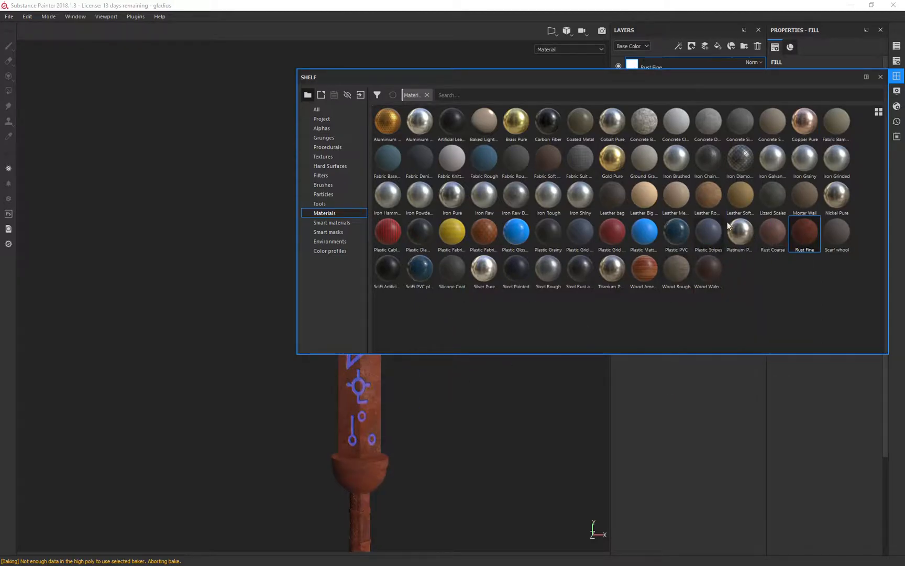
left_click(880, 77)
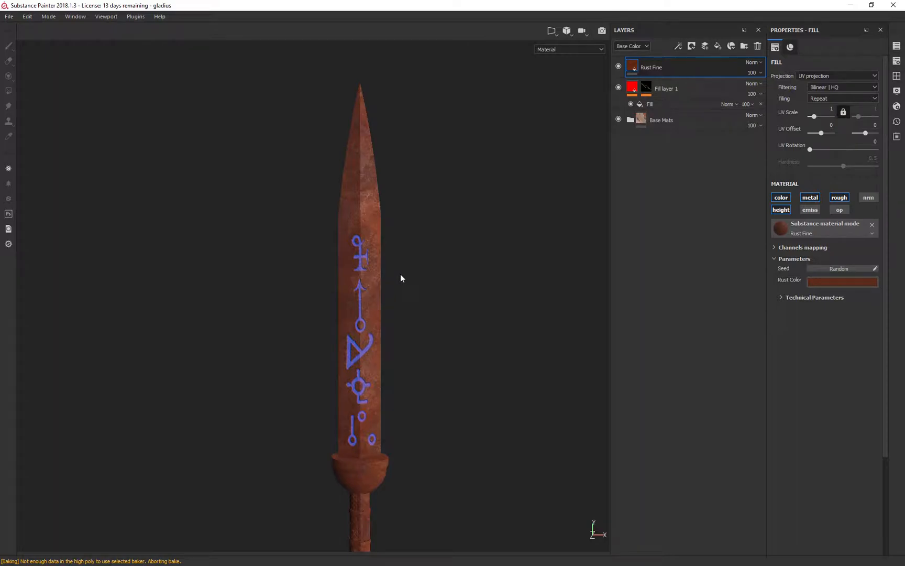
left_click_drag(476, 325, 447, 321, "alt")
left_click_drag(357, 265, 572, 289, "alt")
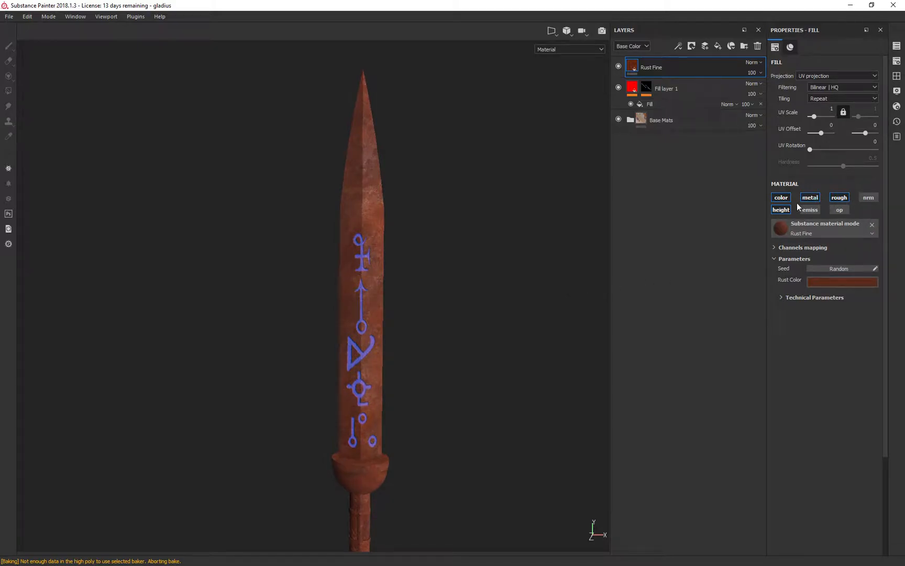
Compare the engraved symbols up close with the Rust Fine layer hidden and shown, and examine the whole blade
left_click_drag(445, 294, 418, 299, "alt")
right_click_drag(419, 299, 530, 455, "alt")
right_click_drag(426, 189, 505, 542, "alt")
middle_click_drag(496, 177, 559, 436, "alt")
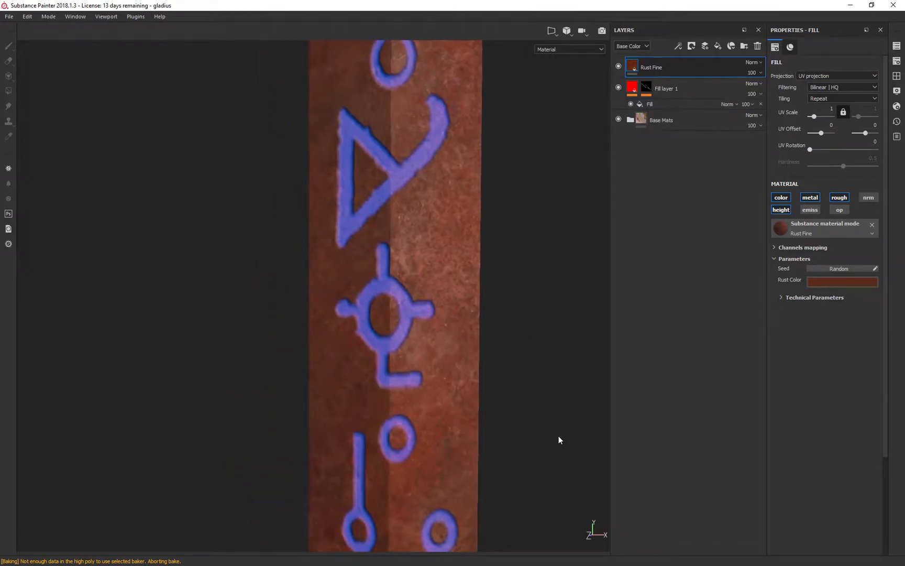
left_click(619, 66)
left_click(619, 66)
right_click_drag(560, 415, 560, 4, "alt")
middle_click_drag(560, 404, 486, 301, "alt")
scroll(489, 297, "up", 2)
scroll(453, 391, "up", 3)
scroll(431, 395, "down", 6)
middle_click_drag(428, 379, 472, 204, "alt")
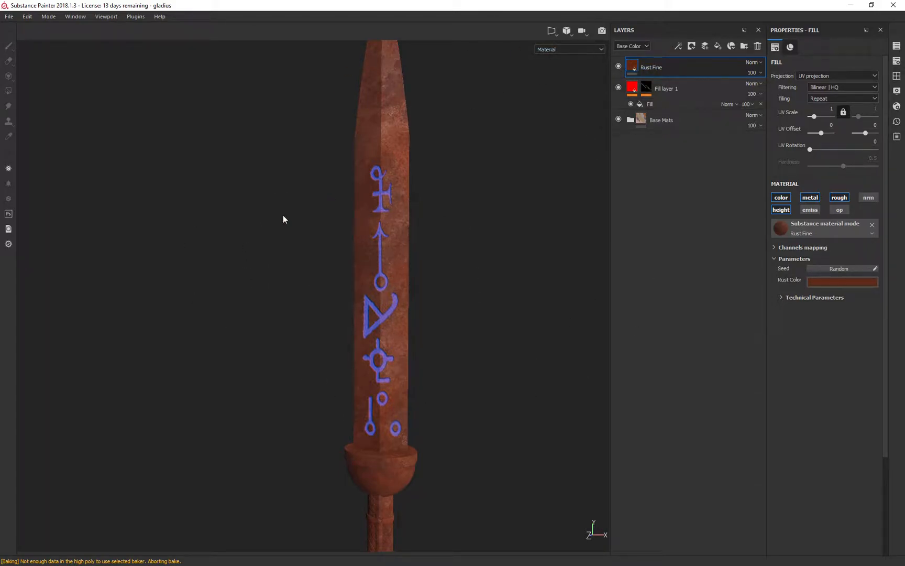
Apply the Rust smart mask to the Rust Fine layer
left_click(897, 76)
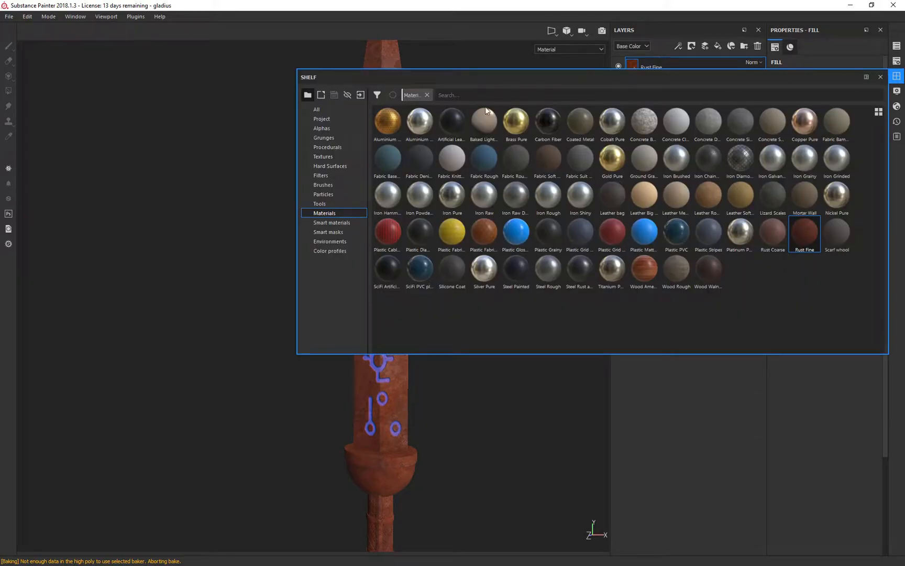
left_click(330, 234)
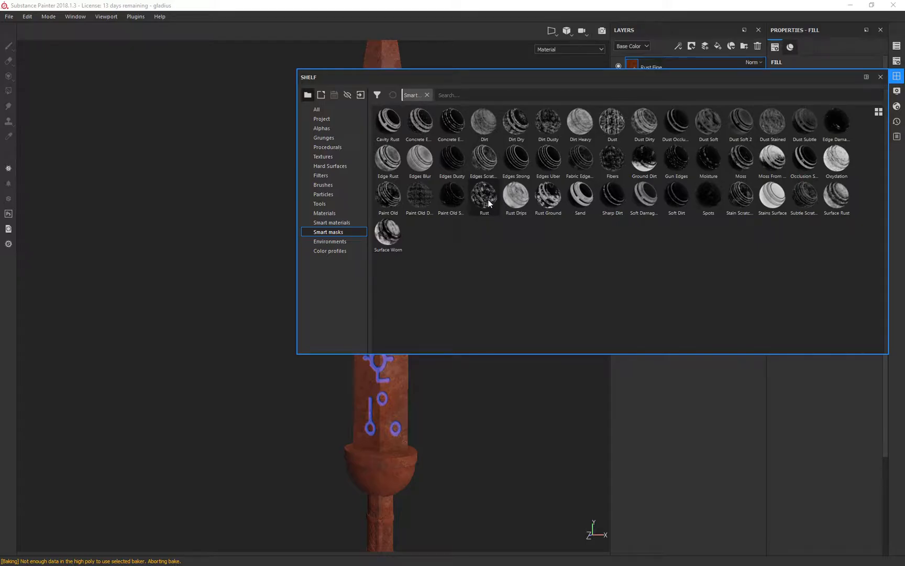
mouse_move(516, 195)
mouse_move(545, 198)
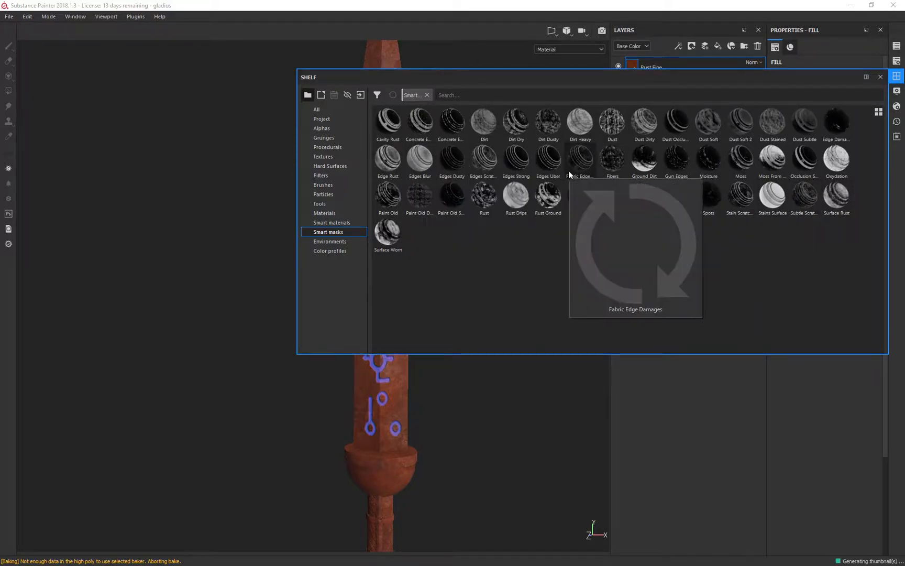
left_click(487, 201)
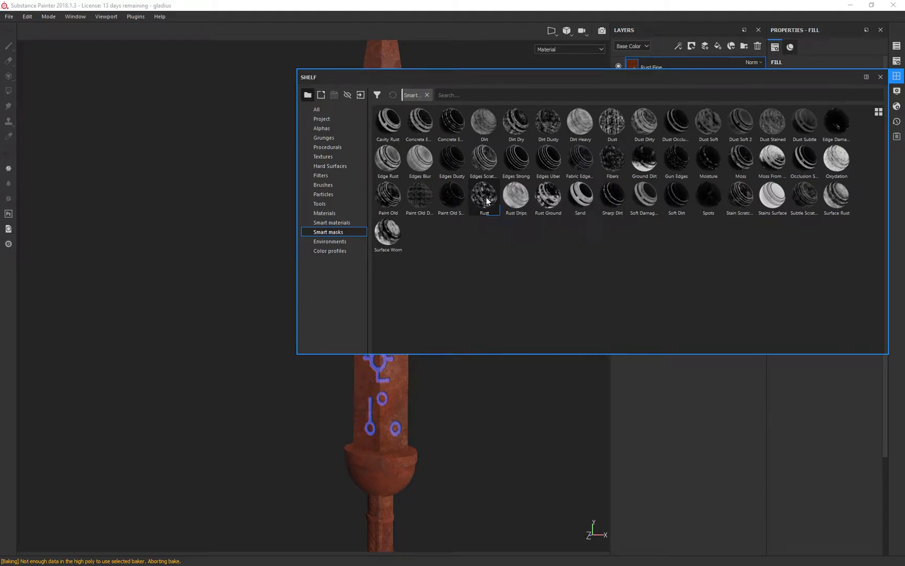
left_click_drag(681, 69, 429, 153)
mouse_move(486, 278)
left_mouse_down()
mouse_move(635, 67)
mouse_move(664, 69)
left_mouse_up()
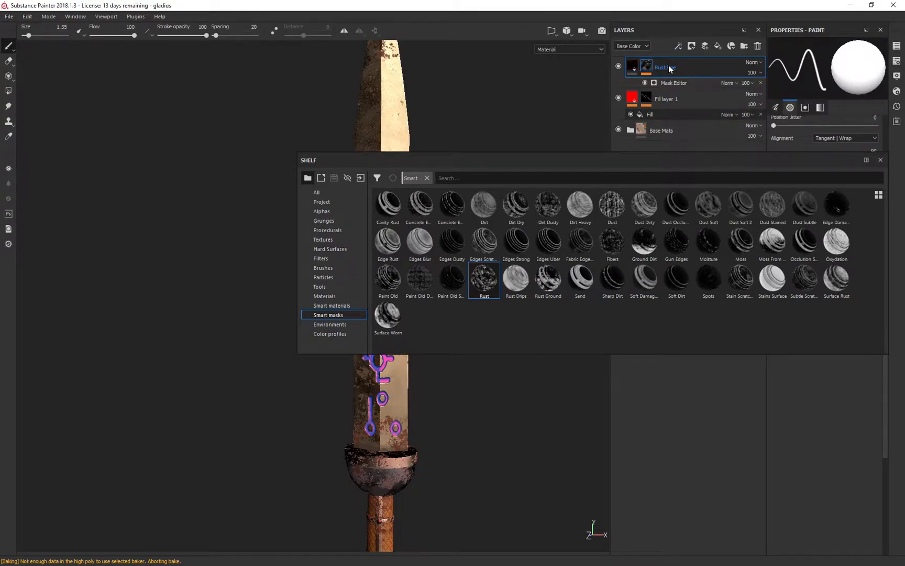
left_click(881, 159)
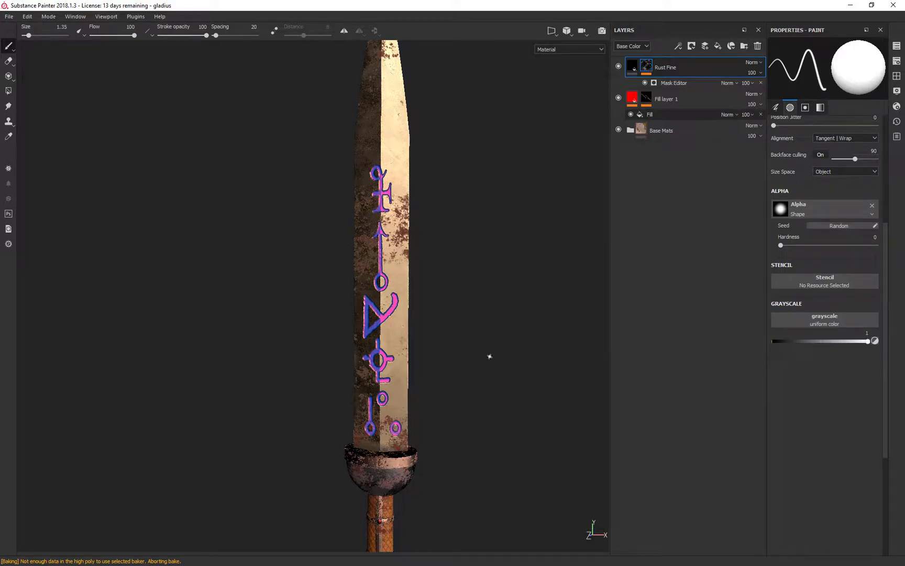
In the Rust Fine mask's Mask Editor, set Thickness to 1 and raise Curvature to spread the rust
mouse_move(505, 305)
left_mouse_down("alt")
mouse_move(689, 283)
mouse_move(469, 304)
mouse_move(556, 311)
mouse_move(531, 311)
mouse_move(541, 313)
left_mouse_up("alt")
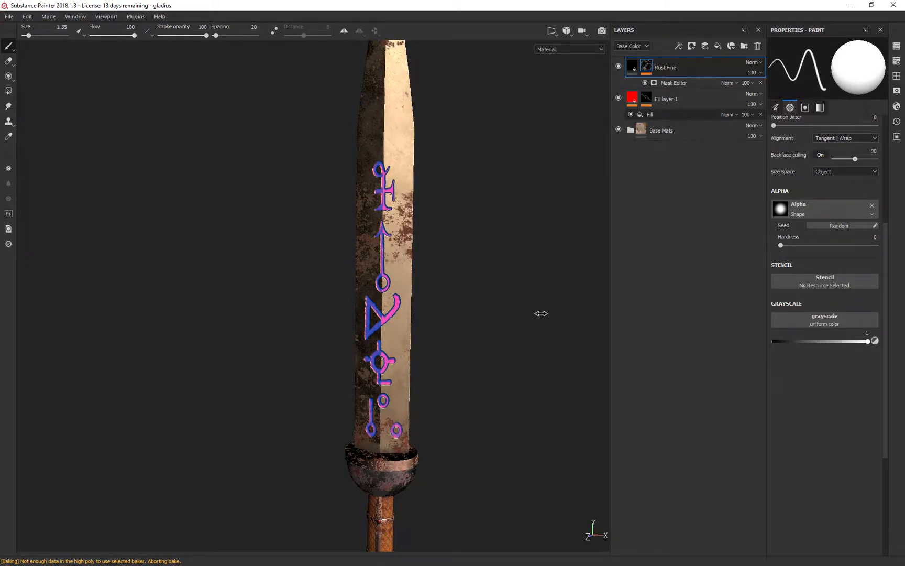
left_click_drag(504, 222, 535, 362, "alt")
right_click_drag(535, 362, 502, 115, "alt")
left_click_drag(503, 116, 479, 285, "alt")
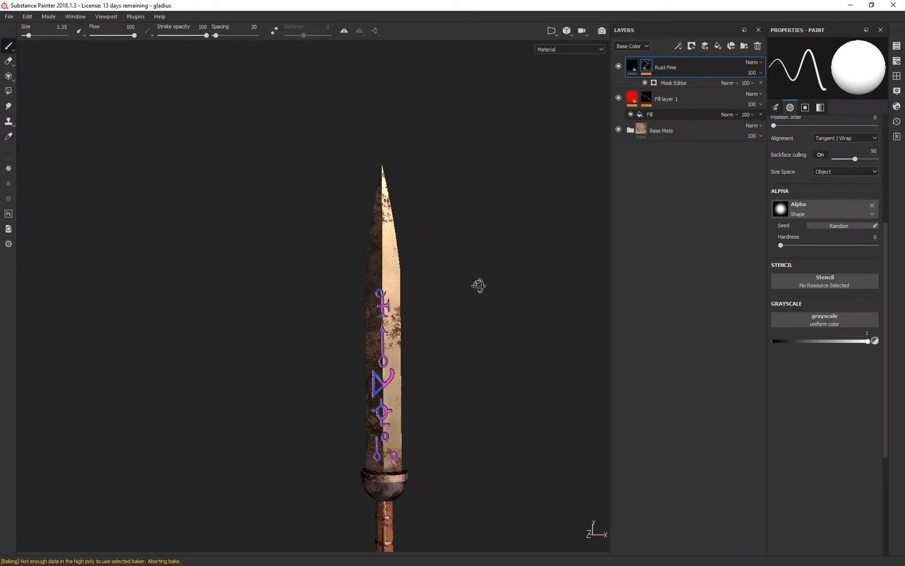
left_click(672, 81)
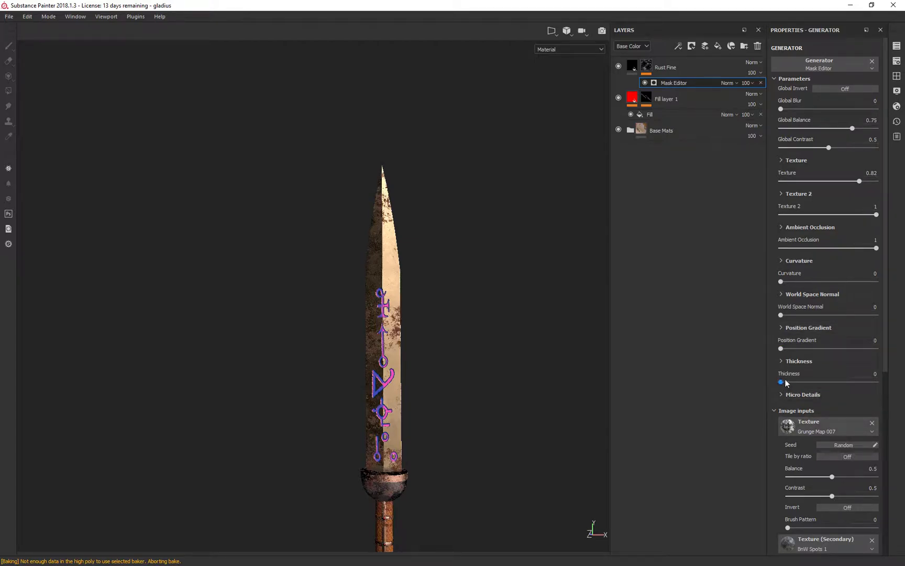
left_click_drag(781, 382, 904, 378)
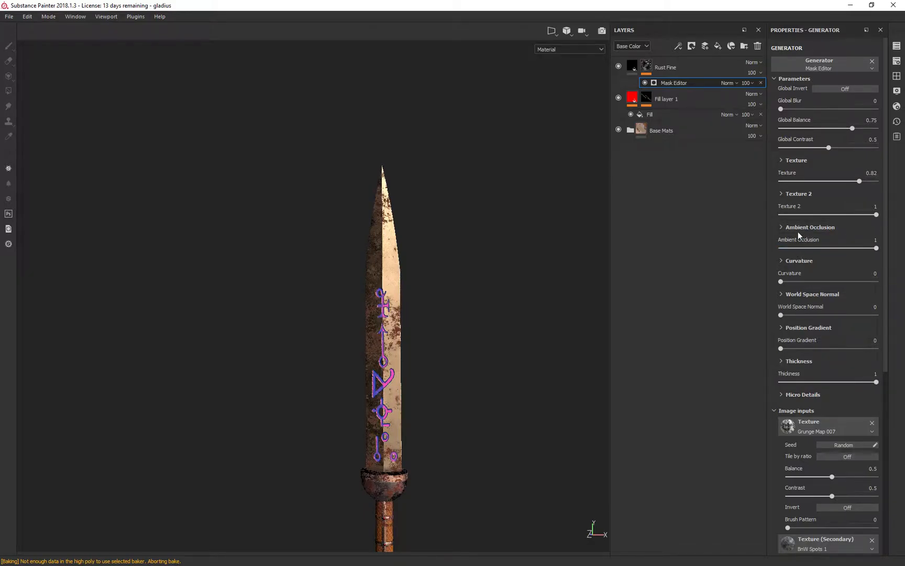
left_click_drag(781, 281, 823, 282)
mouse_move(487, 325)
left_mouse_down("alt")
mouse_move(372, 353)
mouse_move(492, 357)
mouse_move(481, 229)
mouse_move(521, 330)
mouse_move(535, 307)
mouse_move(503, 317)
left_mouse_up("alt")
left_click_drag(479, 366, 469, 343, "alt")
Add a paint effect above the Mask Editor in the Rust Fine layer's mask
left_click(698, 69)
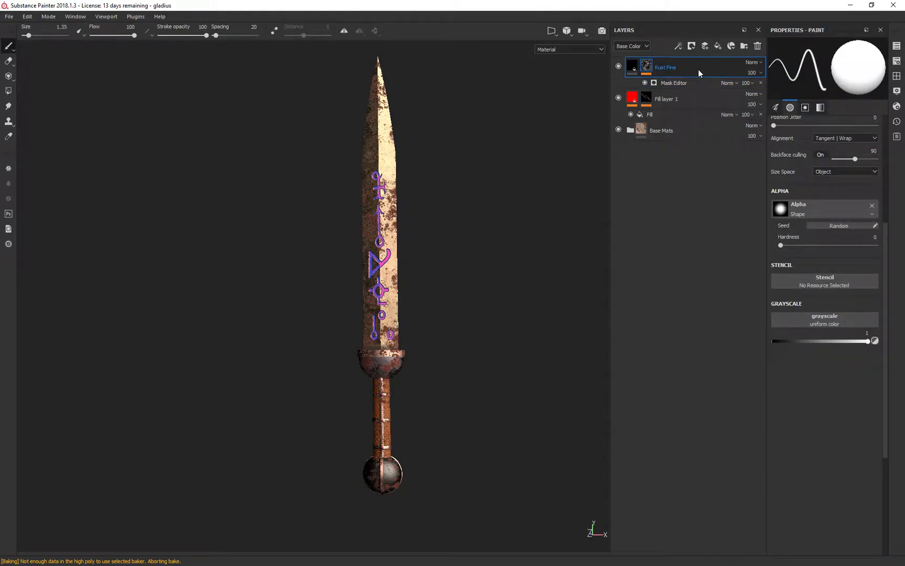
left_click(671, 83)
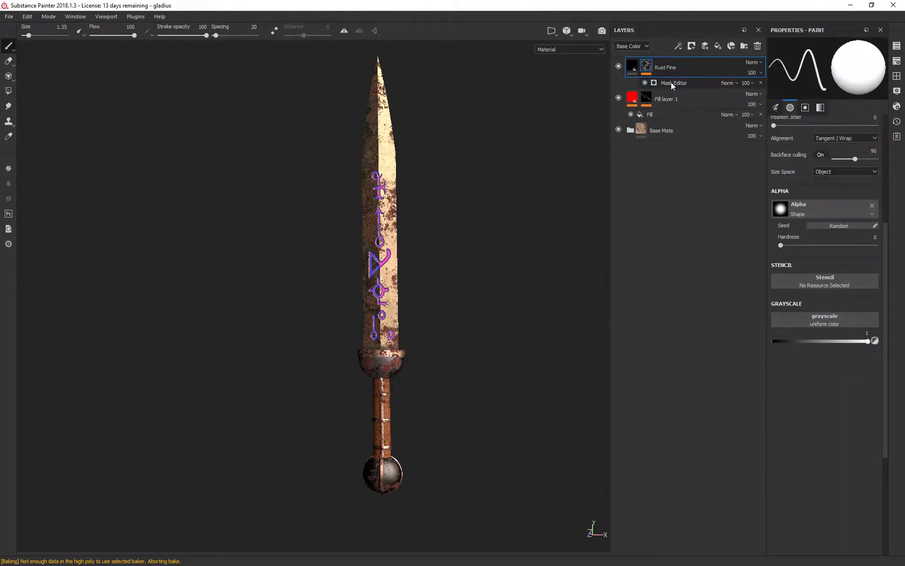
left_click(700, 46)
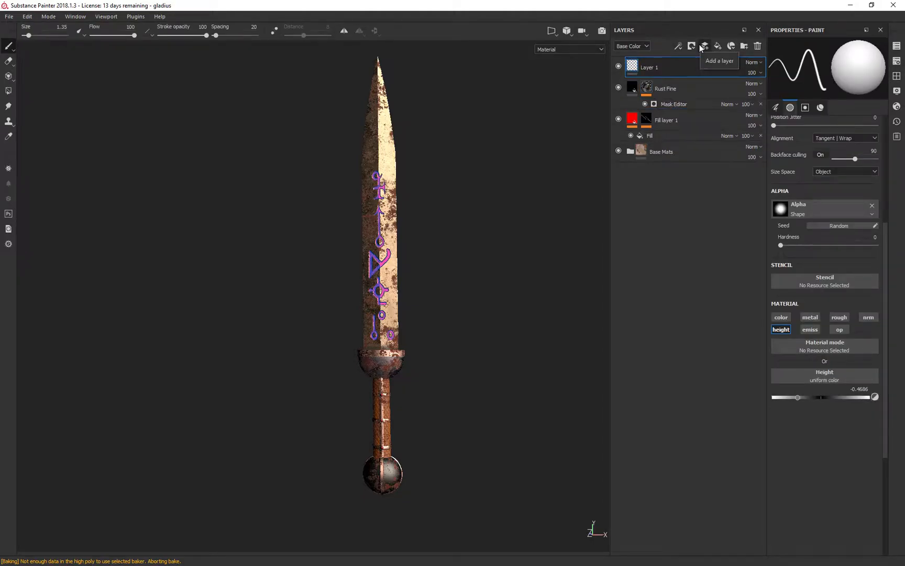
key("ctrl+z")
left_click(678, 46)
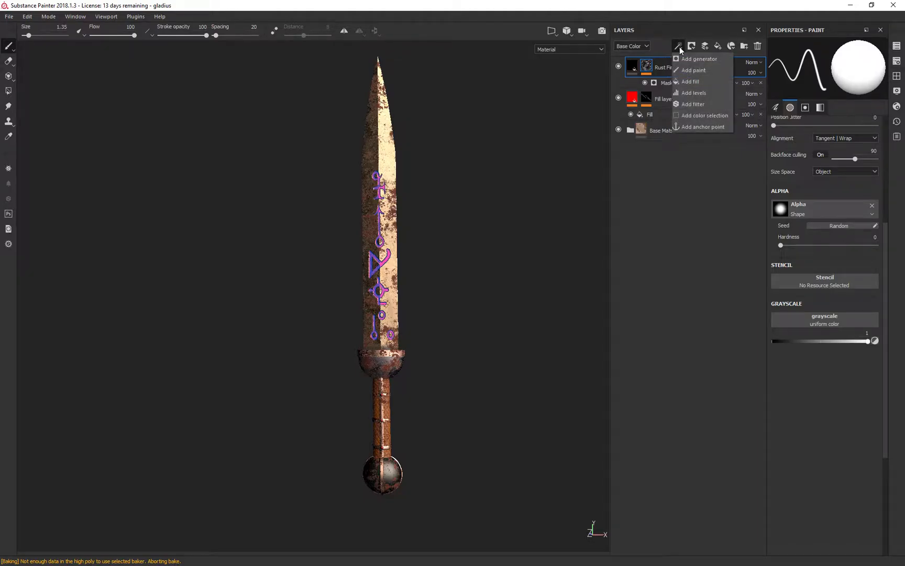
left_click(681, 70)
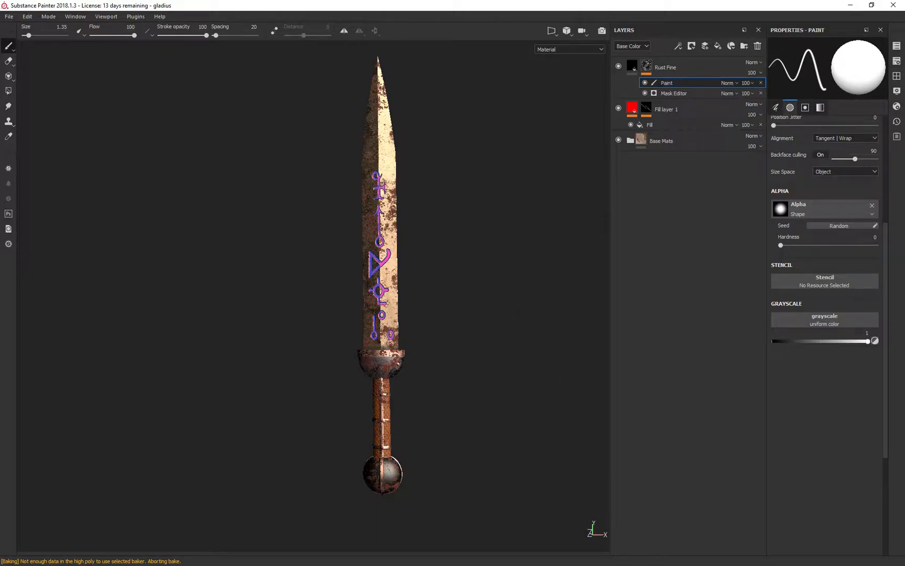
Enlarge the mask's paint brush to size 14.09 and set its grayscale value to 0
key("bracketright")
key("bracketright")
key("bracketright")
key("bracketright")
key("bracketright")
key("bracketright")
key("bracketright")
key("bracketright")
key("bracketright")
key("bracketright")
key("bracketright")
key("bracketright")
key("bracketright")
key("bracketright")
key("bracketright")
key("bracketright")
key("bracketright")
key("bracketright")
key("bracketright")
key("bracketright")
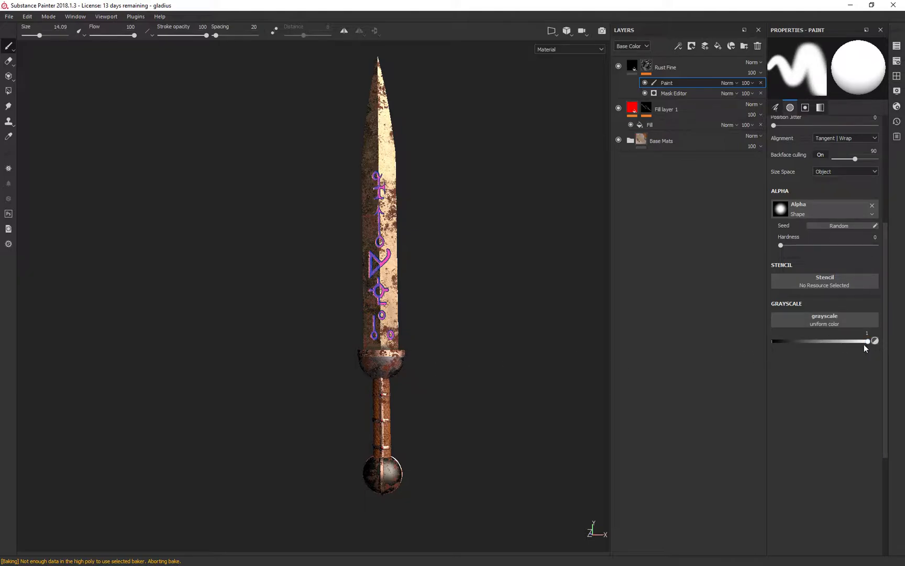
left_click_drag(863, 344, 742, 344)
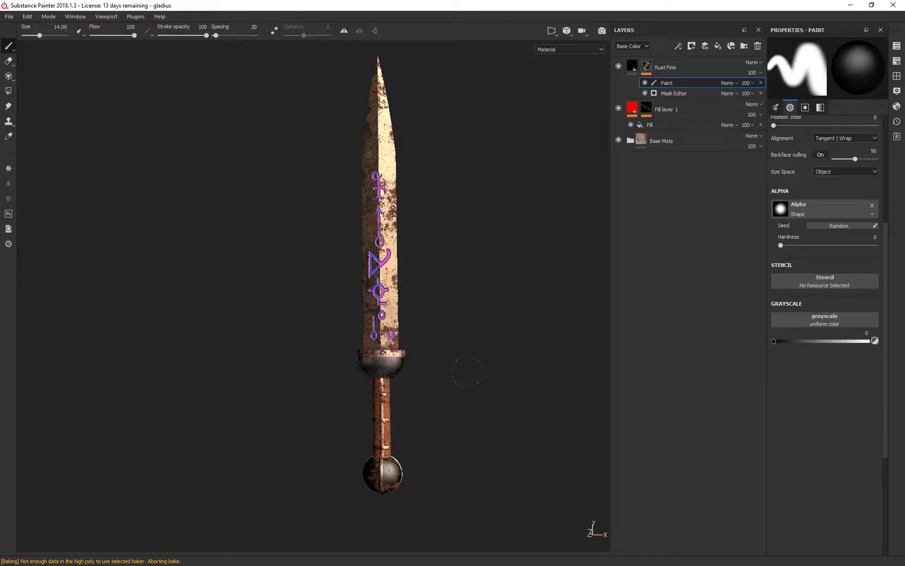
Polygon-fill the guard, grip and pommel with black in the mask to clear rust from the hilt
left_click(9, 91)
left_click_drag(457, 515, 293, 355)
left_click_drag(505, 394, 566, 381, "alt")
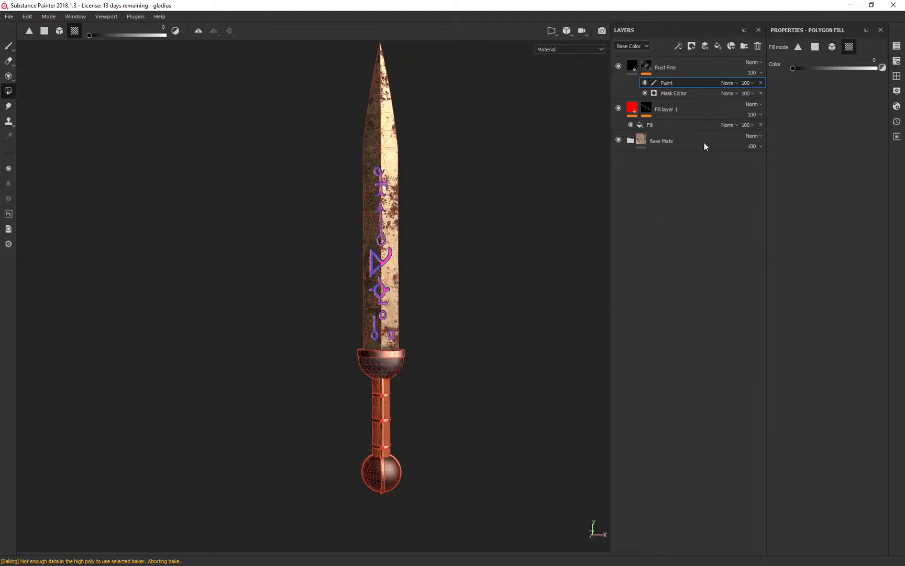
left_click(9, 47)
mouse_move(463, 309)
left_mouse_down("alt")
mouse_move(645, 301)
mouse_move(384, 359)
mouse_move(347, 348)
mouse_move(405, 405)
mouse_move(475, 390)
mouse_move(462, 356)
mouse_move(503, 422)
left_mouse_up("alt")
Show the 3D and 2D views together and fill the guard's ring-shaped UV island with black using UV chunk fill
left_click(556, 30)
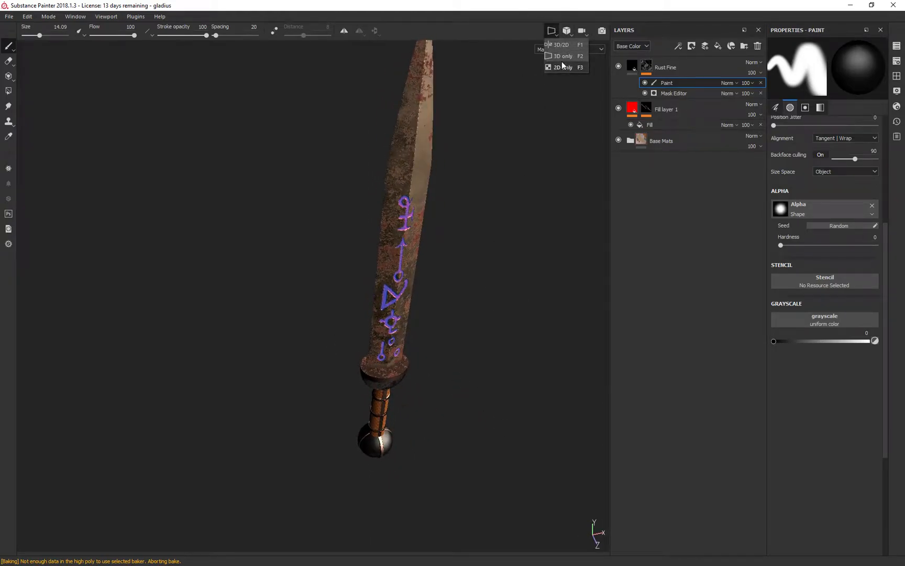
left_click(565, 46)
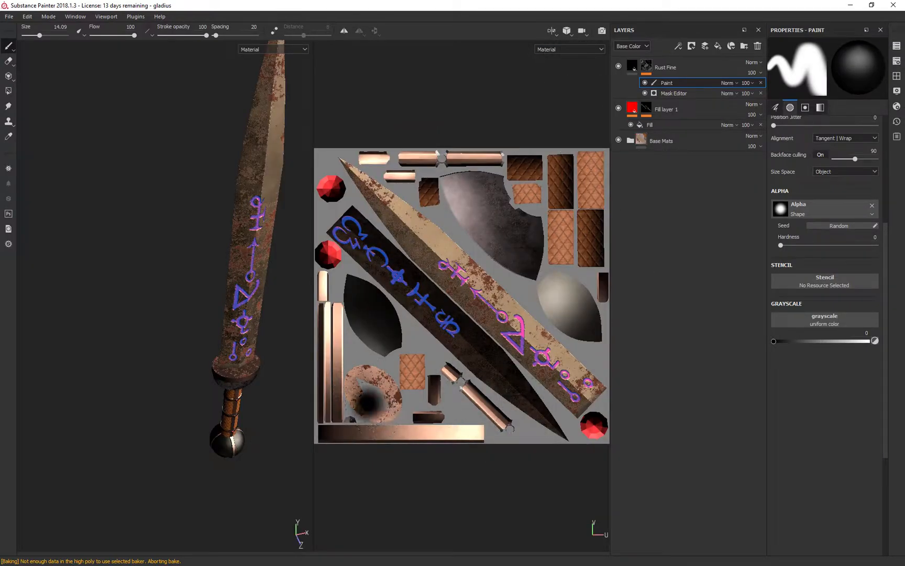
left_click(9, 91)
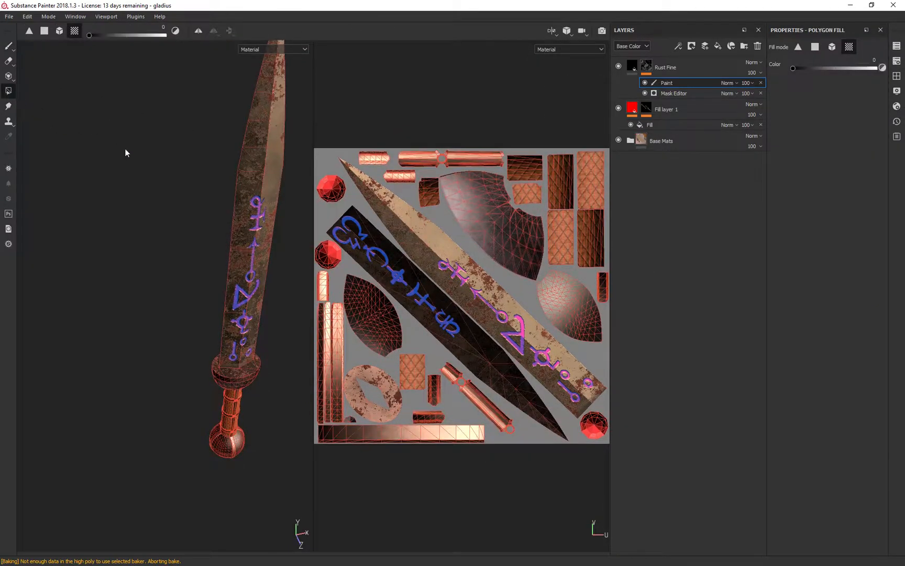
left_click(849, 48)
left_click(816, 47)
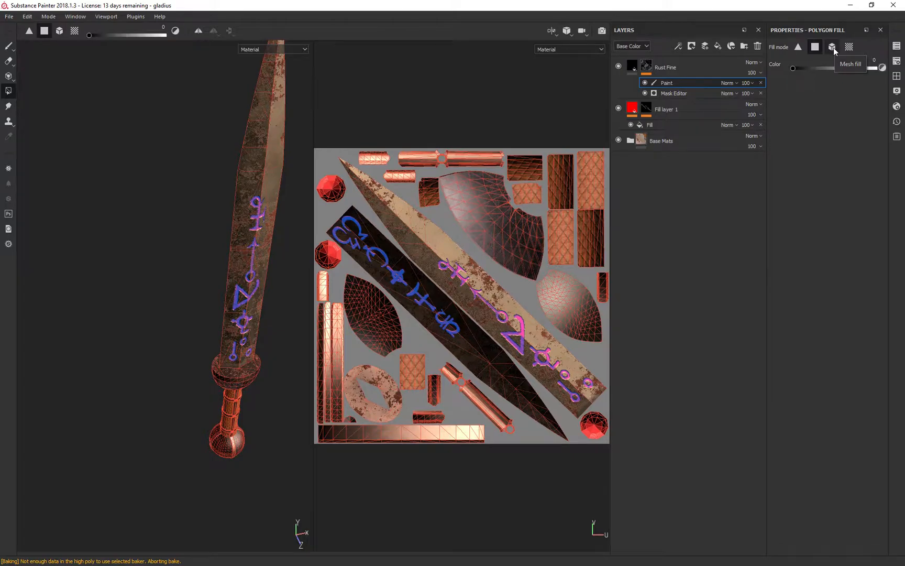
left_click(850, 47)
left_click(384, 386)
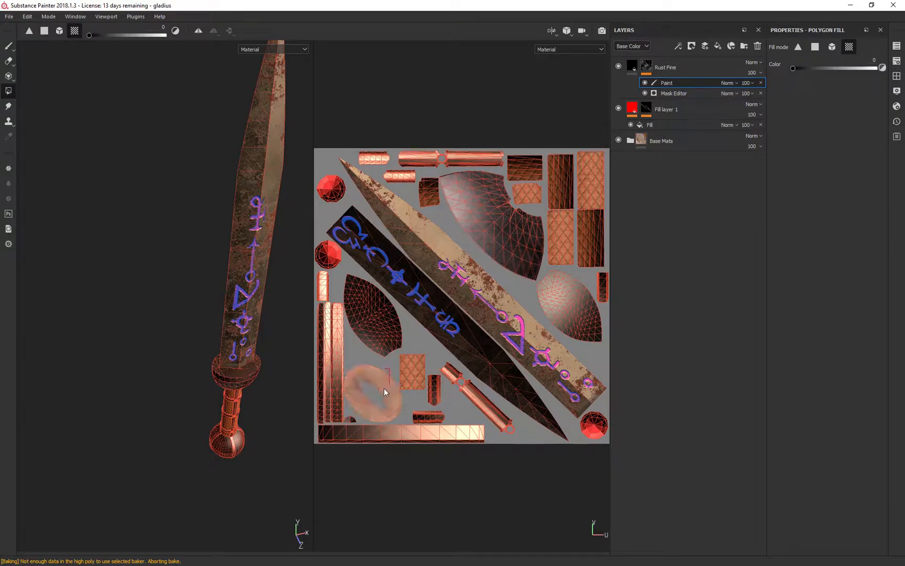
key("f")
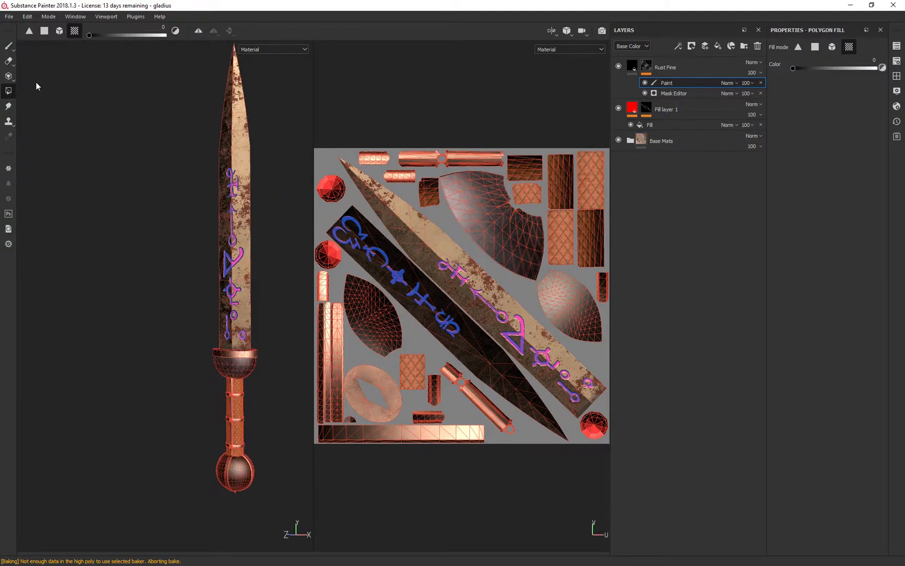
left_click(9, 46)
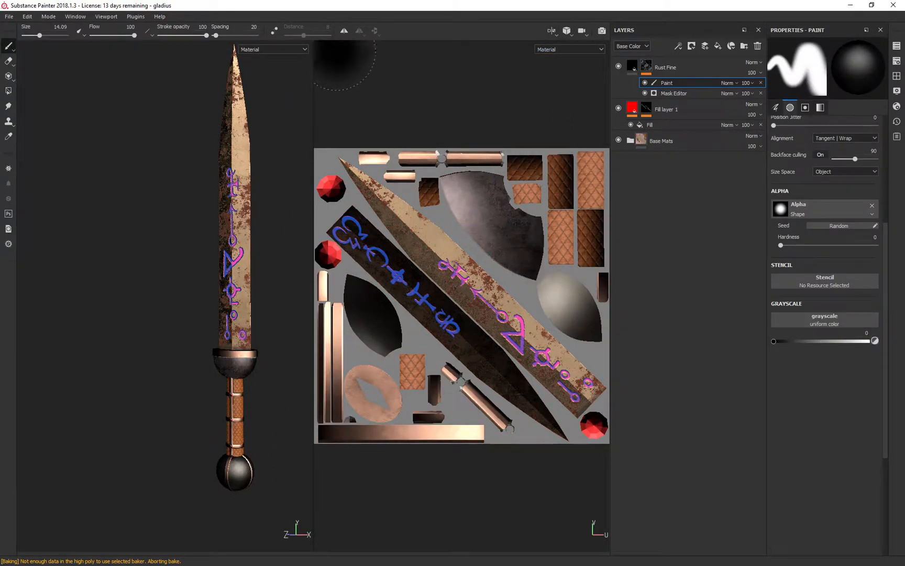
Return to the 3D-only view and check the sword's clean hilt and rusted blade from several angles
left_click(552, 31)
left_click(563, 56)
left_click_drag(495, 278, 332, 308, "alt")
left_click_drag(628, 308, 723, 214, "alt")
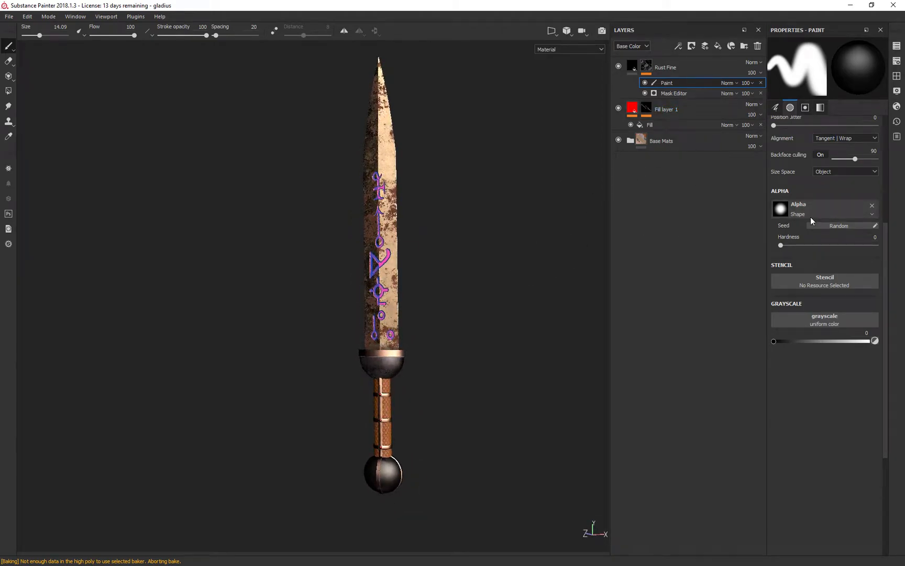
Set the environment map to Soft_1LowContrastFront and rotate the environment lighting to about 13
left_click(898, 91)
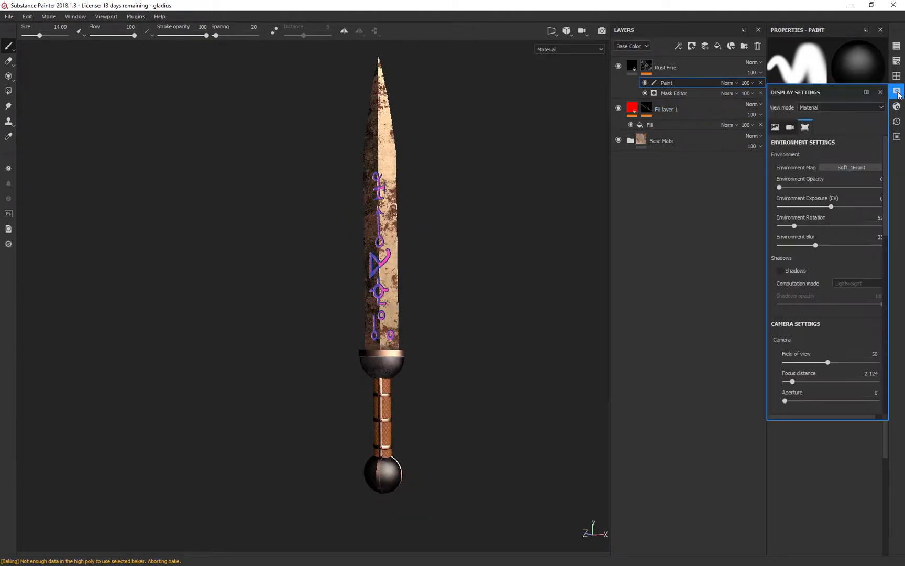
left_click(854, 167)
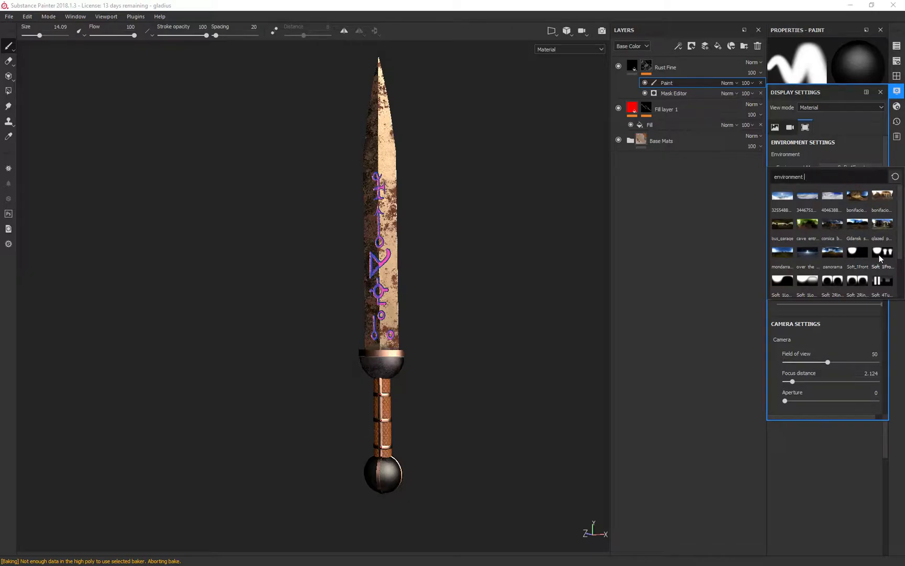
left_click(781, 284)
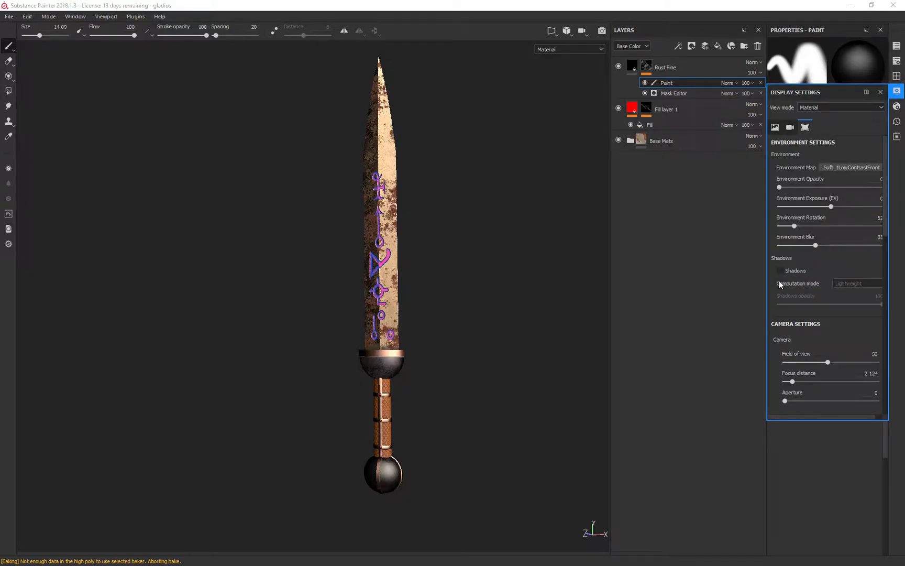
left_click_drag(507, 279, 527, 299, "alt")
mouse_move(576, 275)
right_mouse_down("shift")
mouse_move(497, 275)
mouse_move(569, 277)
right_mouse_up("shift")
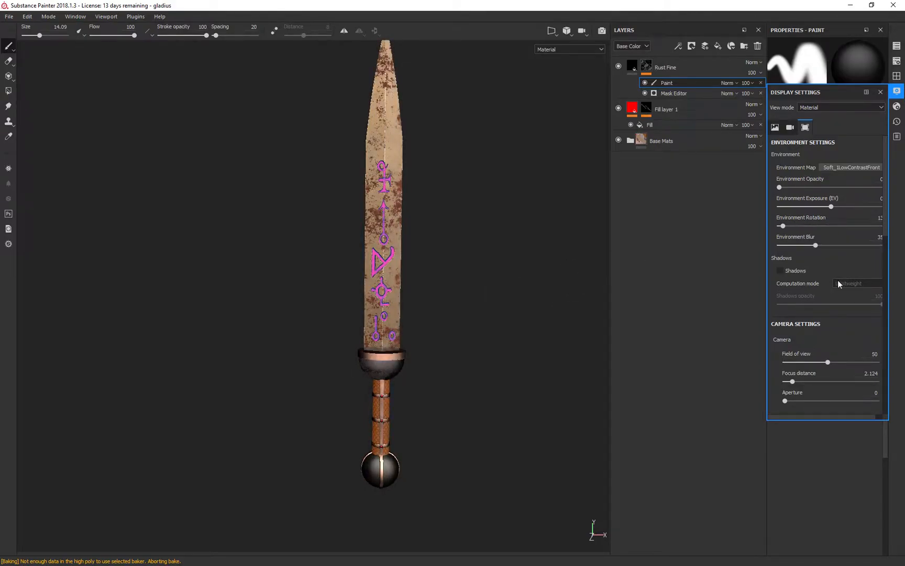
Change the environment map to Soft_2RingLowContrast
left_click(849, 167)
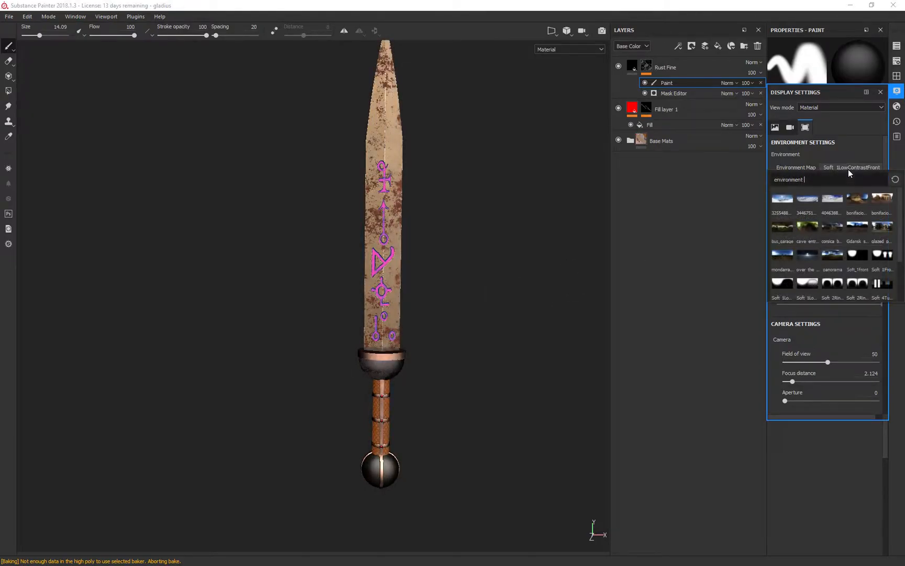
left_click(864, 284)
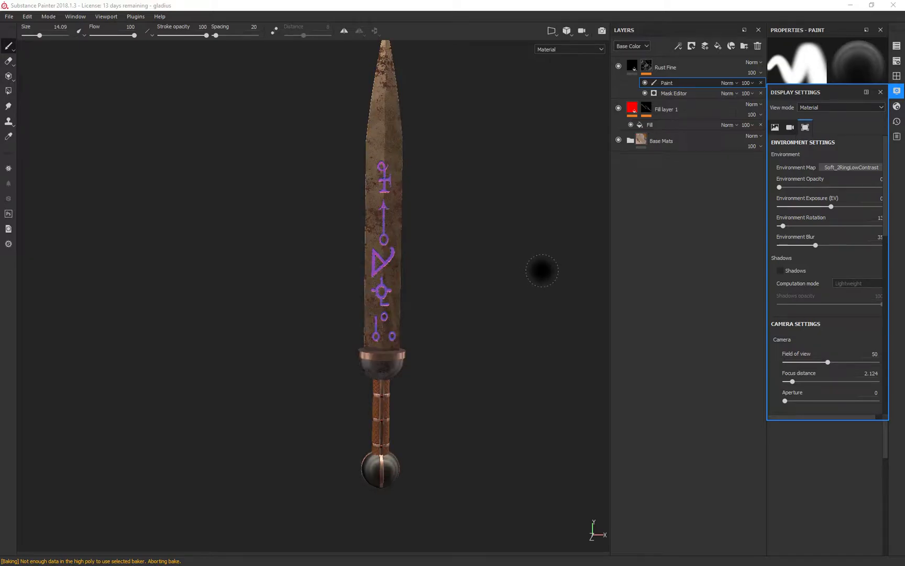
right_click(563, 270)
left_click(494, 252)
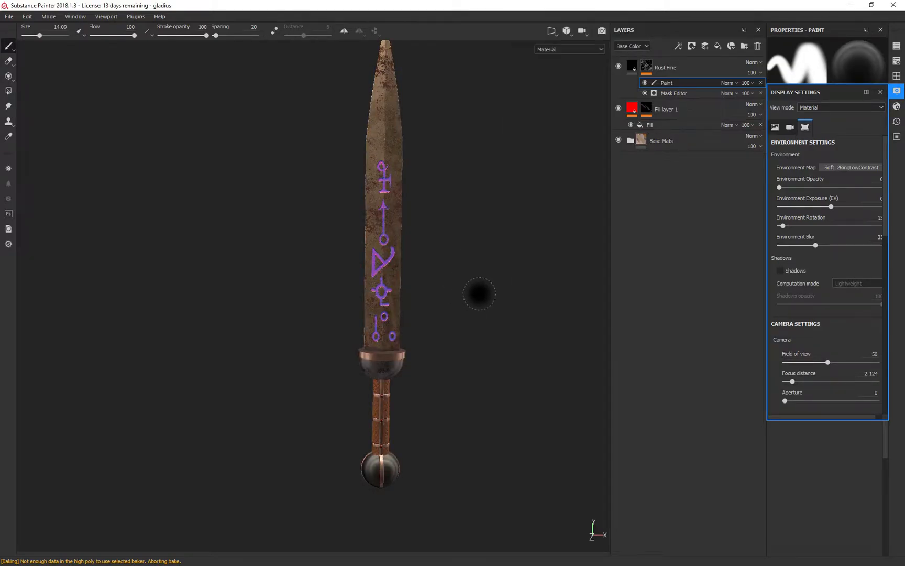
Switch the environment map to bonifacio_street and rotate the environment lighting to about 112
mouse_move(461, 268)
right_mouse_down("shift")
mouse_move(451, 268)
mouse_move(474, 268)
right_mouse_up("shift")
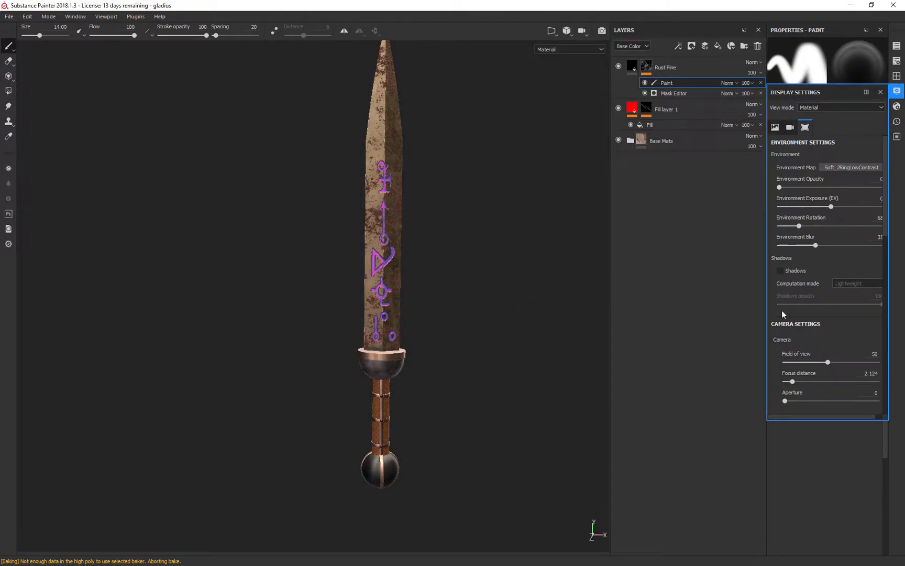
left_click(867, 168)
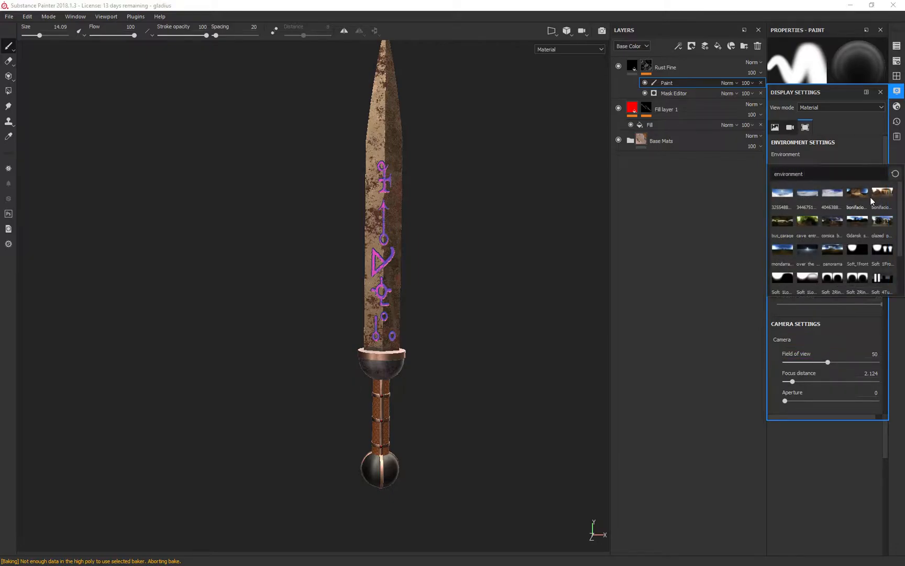
left_click(886, 196)
left_click_drag(543, 224, 540, 277, "alt")
right_click_drag(539, 277, 485, 295, "shift")
left_click_drag(472, 204, 456, 251, "alt")
Try the glazed_patio environment map, then set bonifacio_aragon_stairs and rotate the environment lighting to about 265
left_click(866, 167)
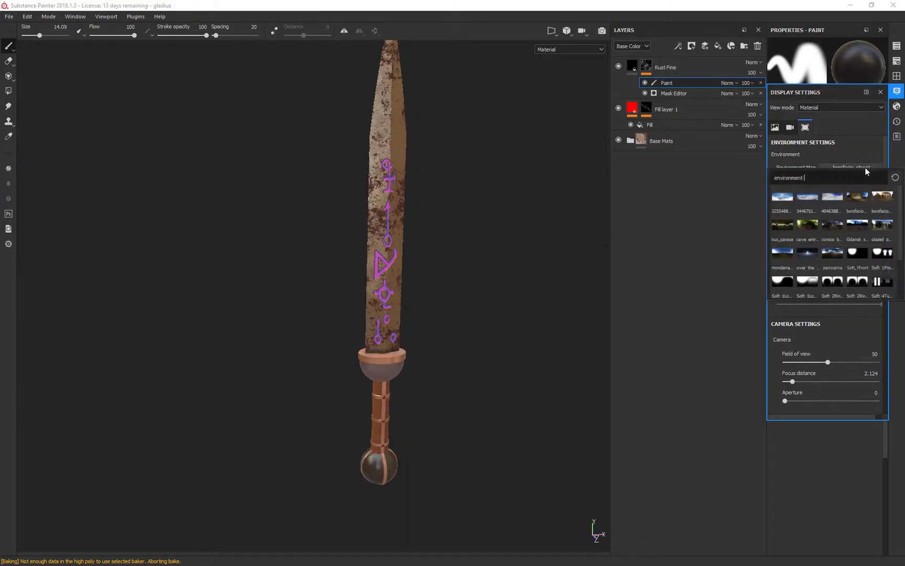
left_click(882, 223)
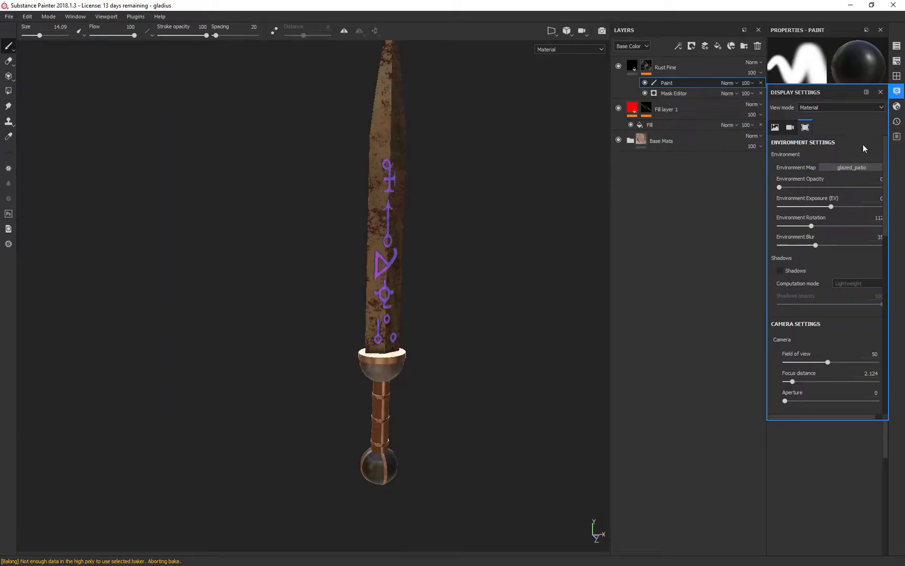
left_click(861, 166)
left_click(866, 196)
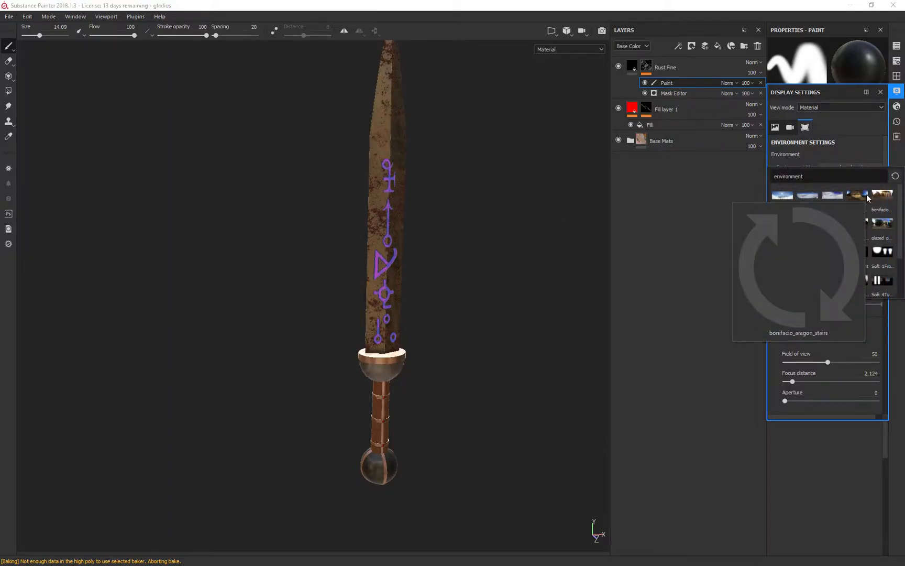
mouse_move(472, 259)
right_mouse_down("shift")
mouse_move(491, 258)
mouse_move(503, 180)
mouse_move(439, 259)
mouse_move(552, 242)
mouse_move(486, 243)
mouse_move(555, 243)
mouse_move(511, 218)
mouse_move(511, 182)
mouse_move(521, 176)
right_mouse_up("shift")
Add the Nickel Pure material from the shelf as a new layer above Rust Fine
left_click(683, 67)
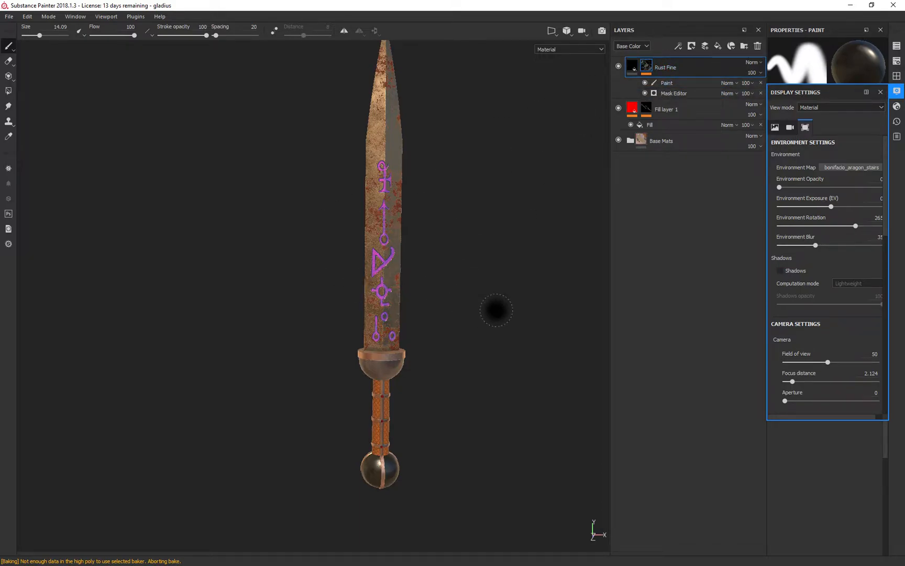
mouse_move(488, 176)
left_mouse_down("alt")
mouse_move(487, 255)
mouse_move(450, 173)
mouse_move(455, 183)
left_mouse_up("alt")
mouse_move(454, 182)
right_mouse_down("alt")
mouse_move(479, 220)
mouse_move(501, 231)
right_mouse_up("alt")
middle_click_drag(502, 141, 503, 385, "alt")
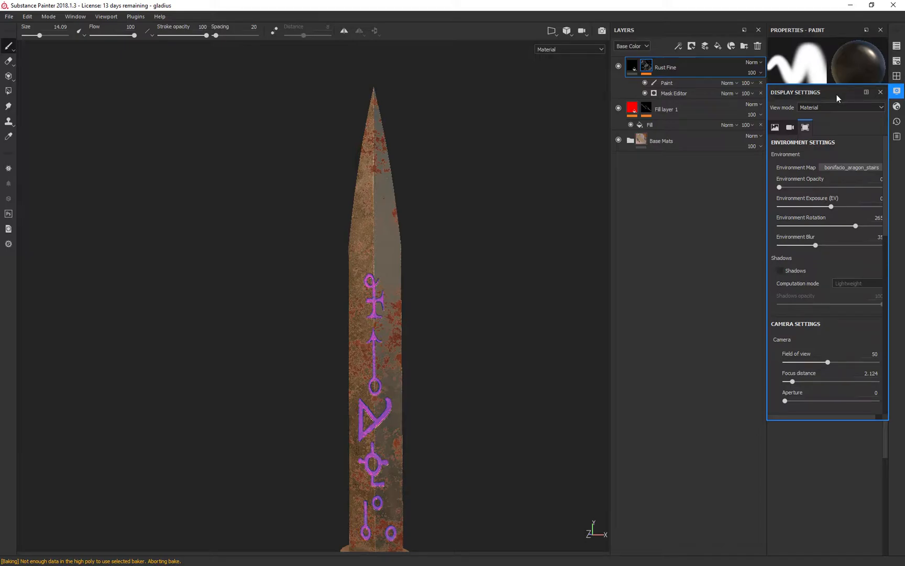
left_click(897, 77)
left_click(898, 77)
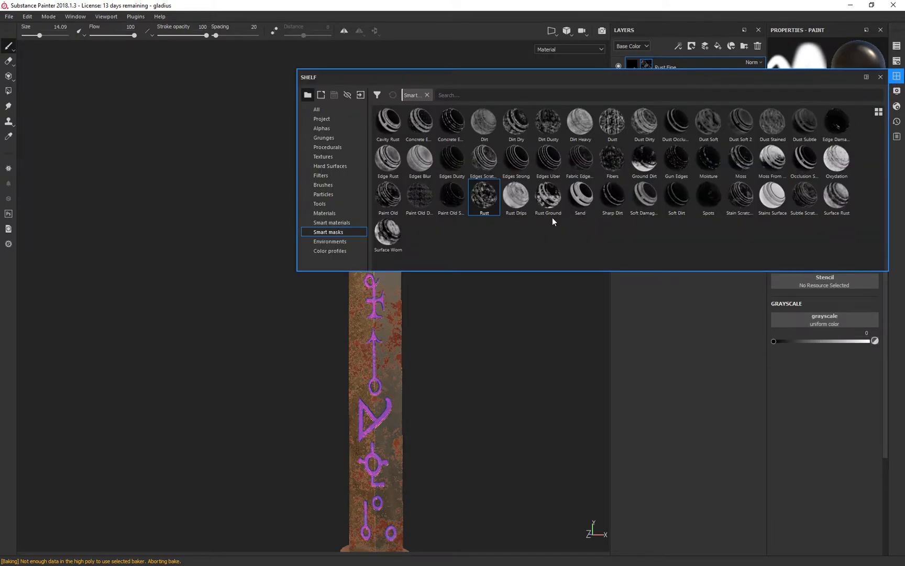
left_click(330, 213)
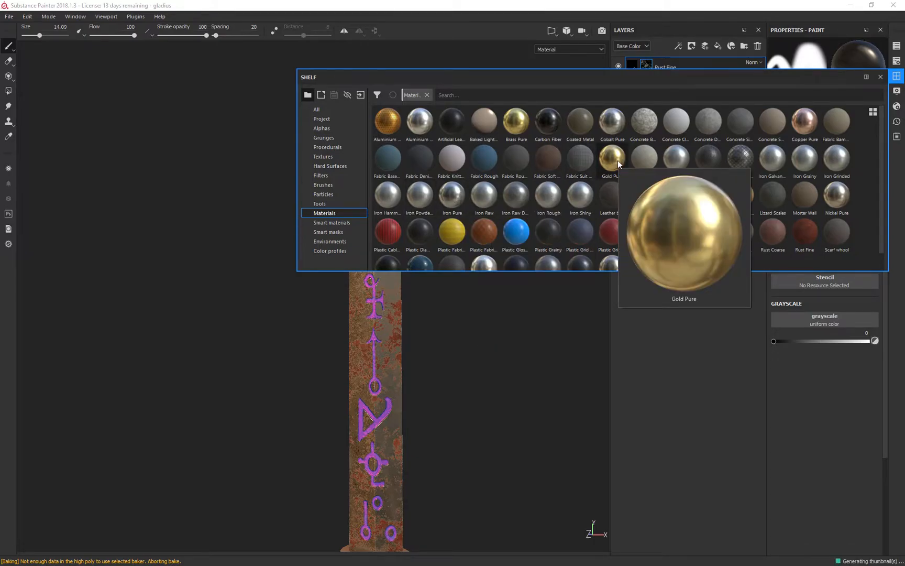
mouse_move(509, 131)
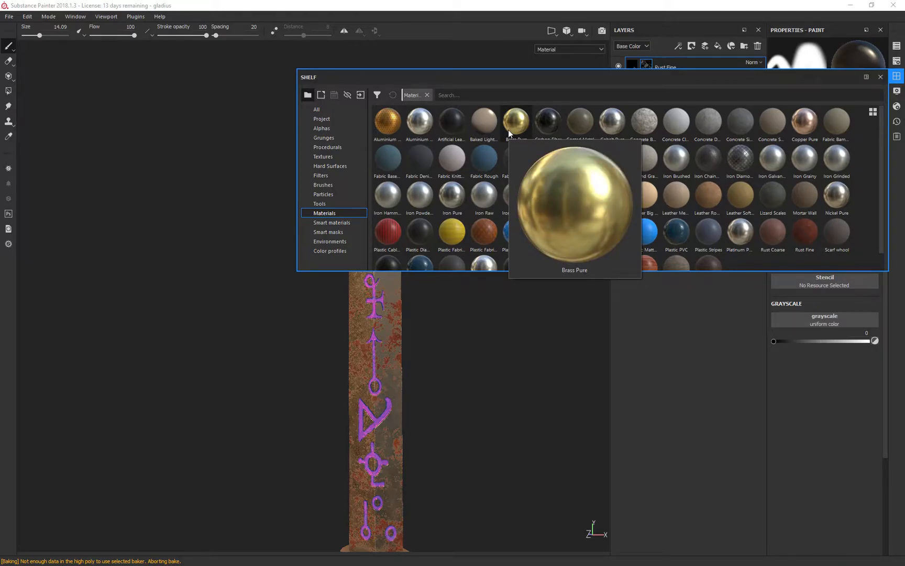
left_click(838, 198)
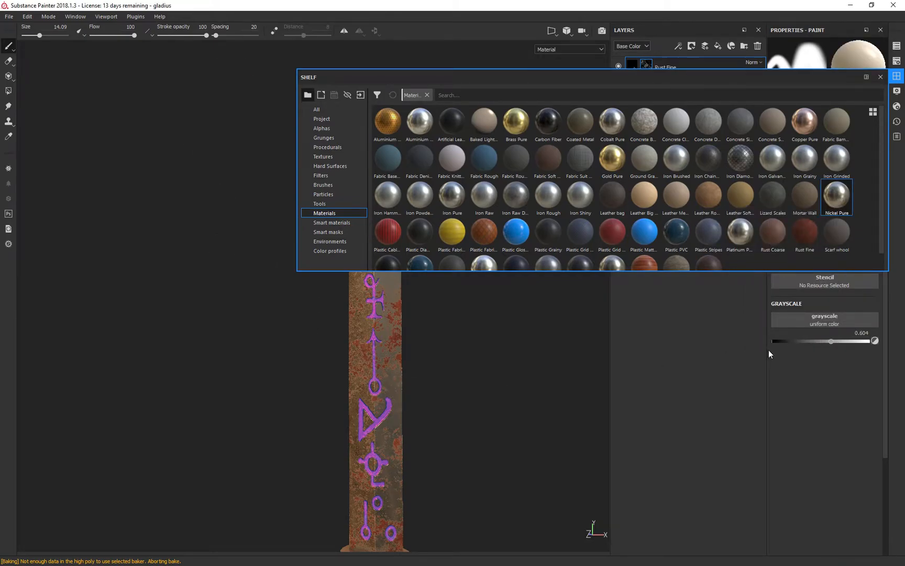
left_click_drag(842, 207, 700, 57)
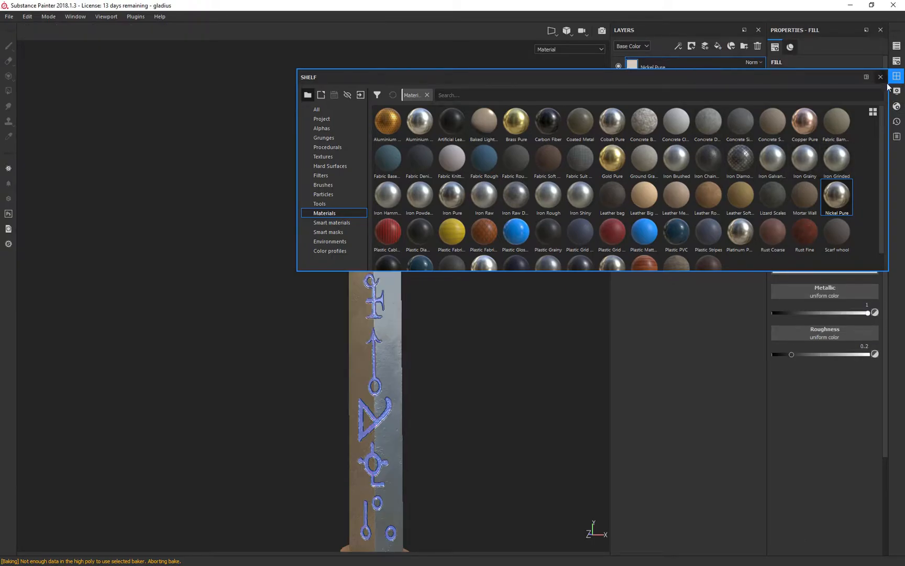
left_click(881, 77)
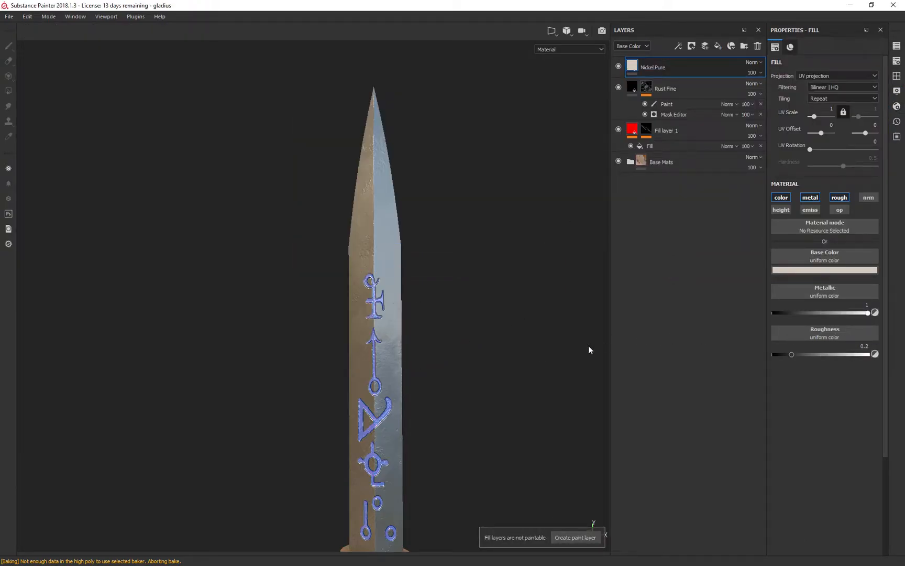
left_click_drag(475, 394, 499, 401, "alt")
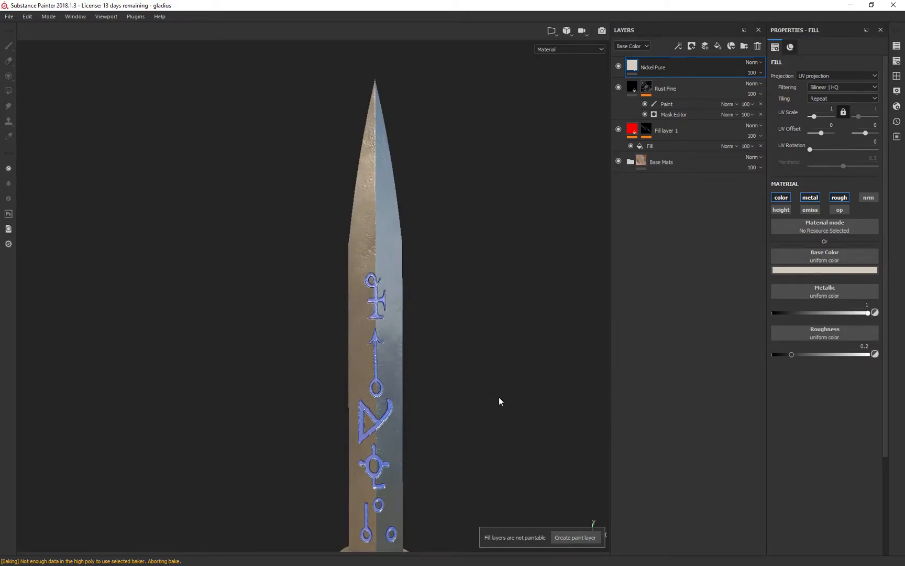
middle_click_drag(499, 401, 483, 197, "alt")
left_click_drag(484, 197, 554, 316, "alt")
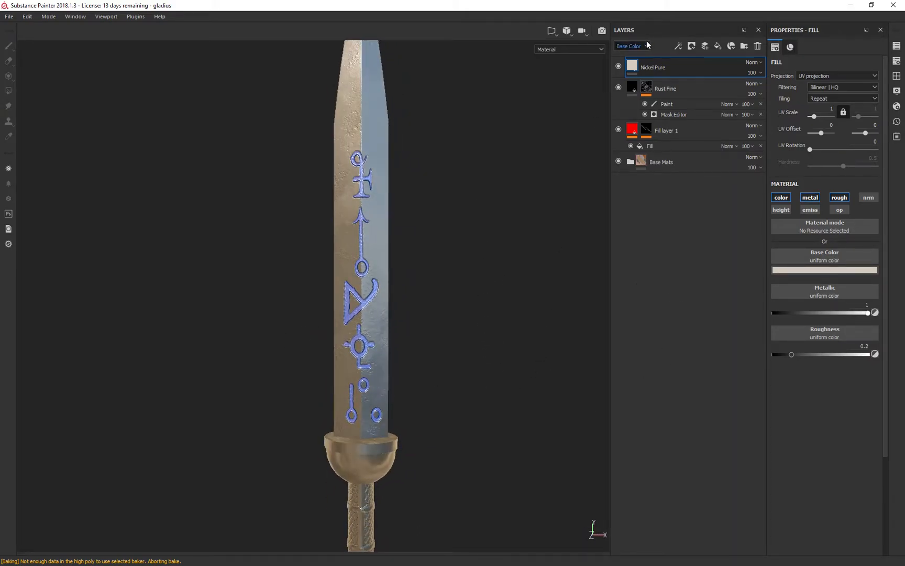
left_click(692, 46)
left_click(701, 67)
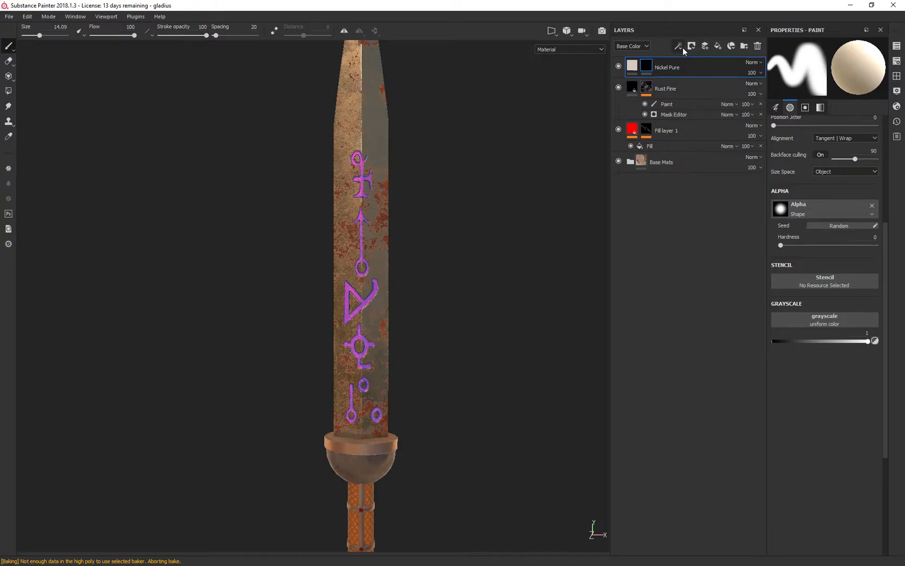
mouse_move(646, 89)
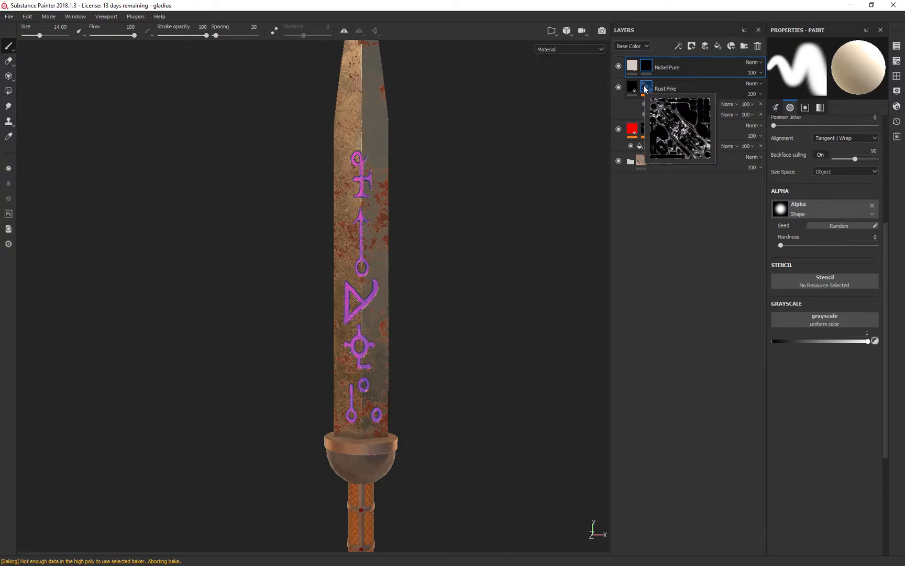
left_click(680, 47)
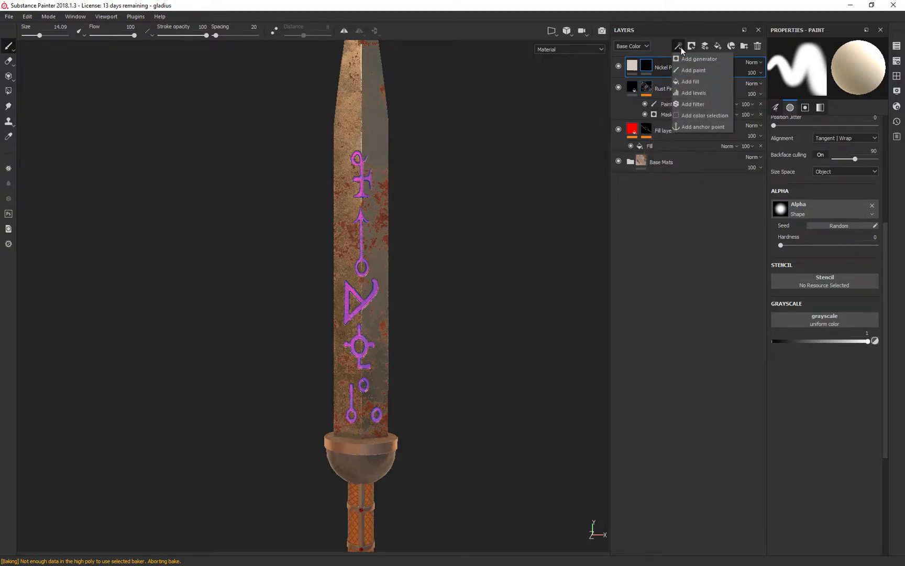
left_click(700, 289)
right_click(650, 69)
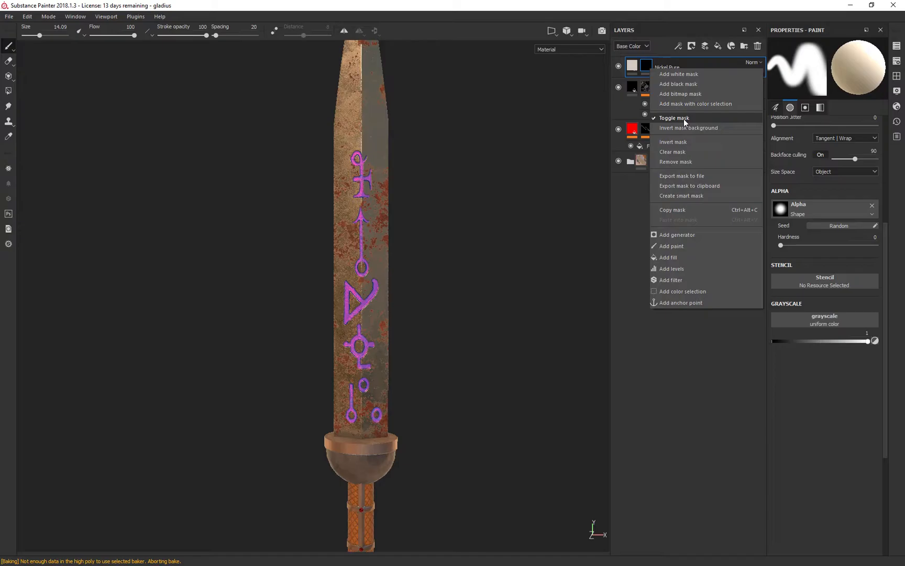
left_click(674, 162)
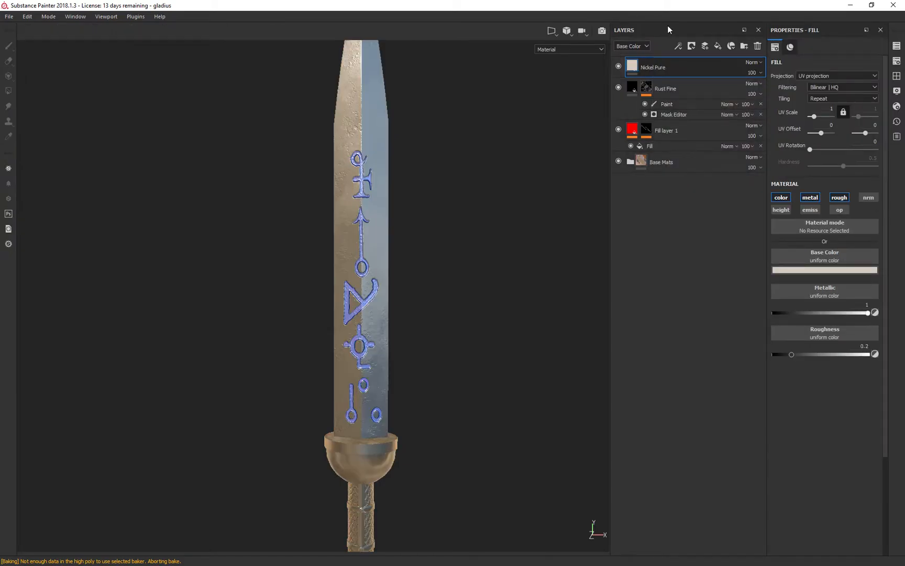
Compare the smart masks and apply Edges Scratched to the Nickel Pure layer
left_click(897, 76)
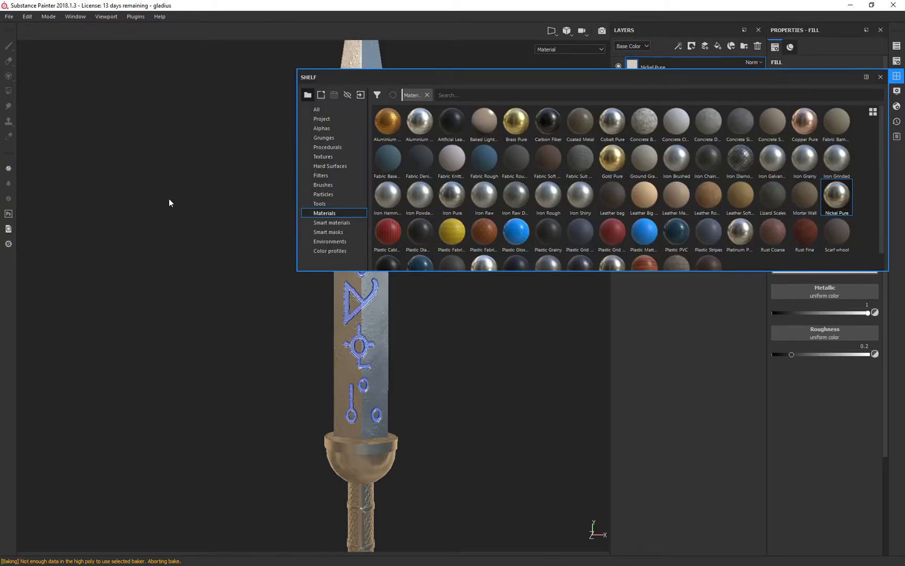
left_click(326, 233)
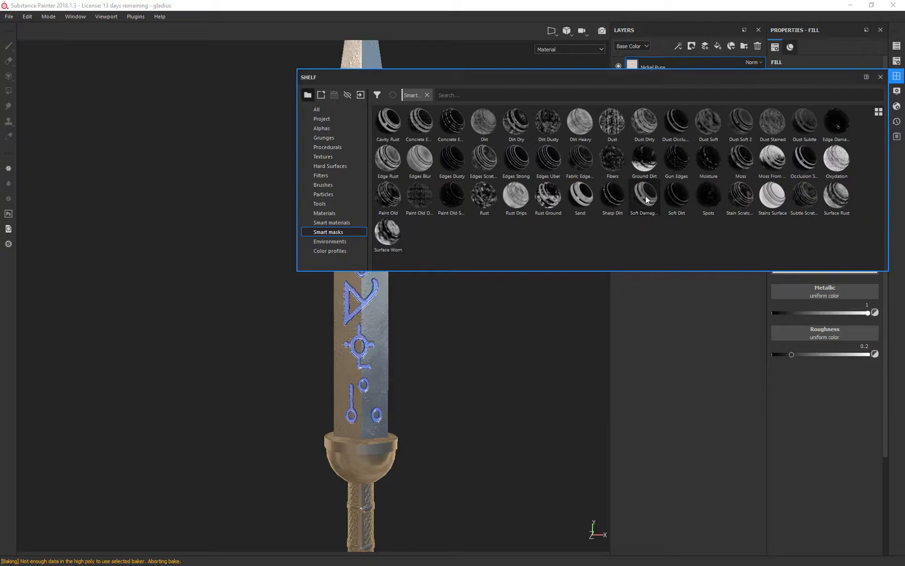
mouse_move(645, 197)
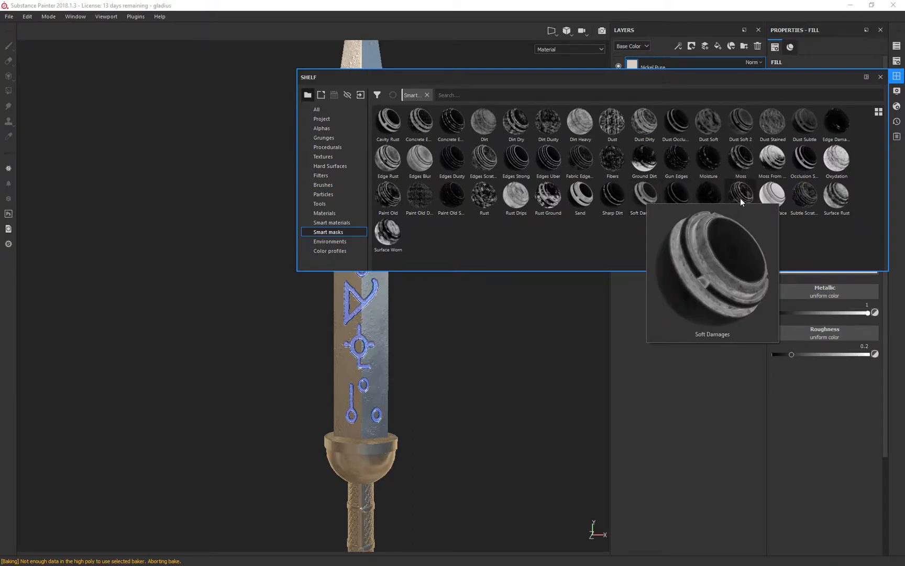
mouse_move(741, 198)
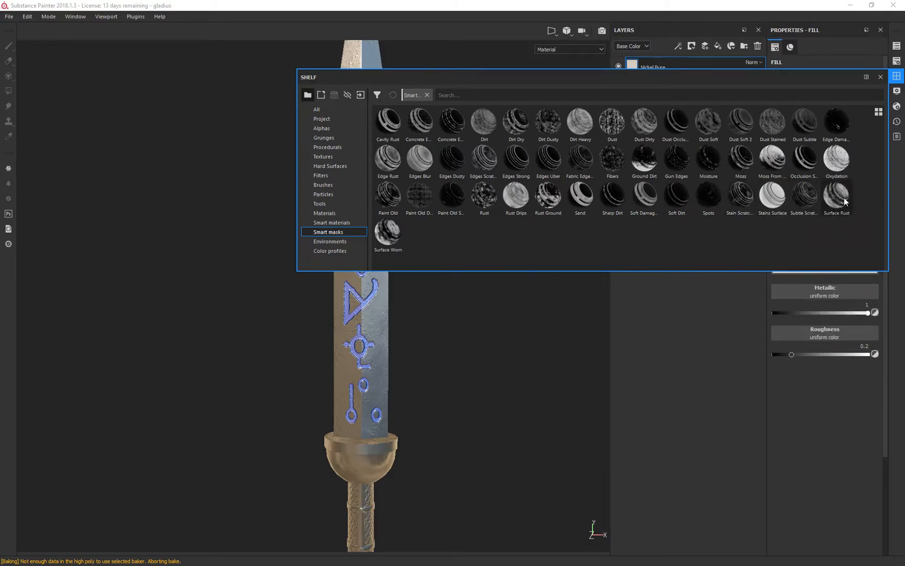
mouse_move(845, 198)
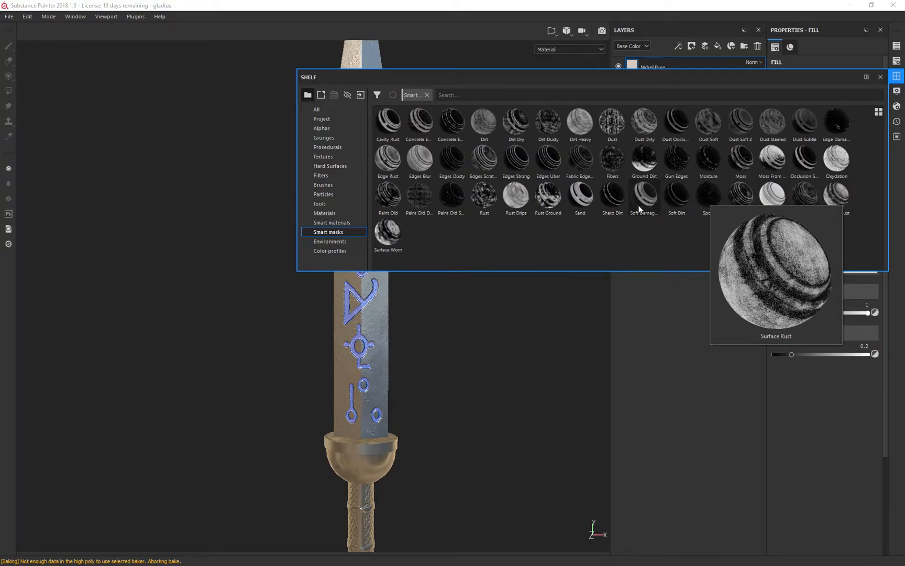
mouse_move(609, 194)
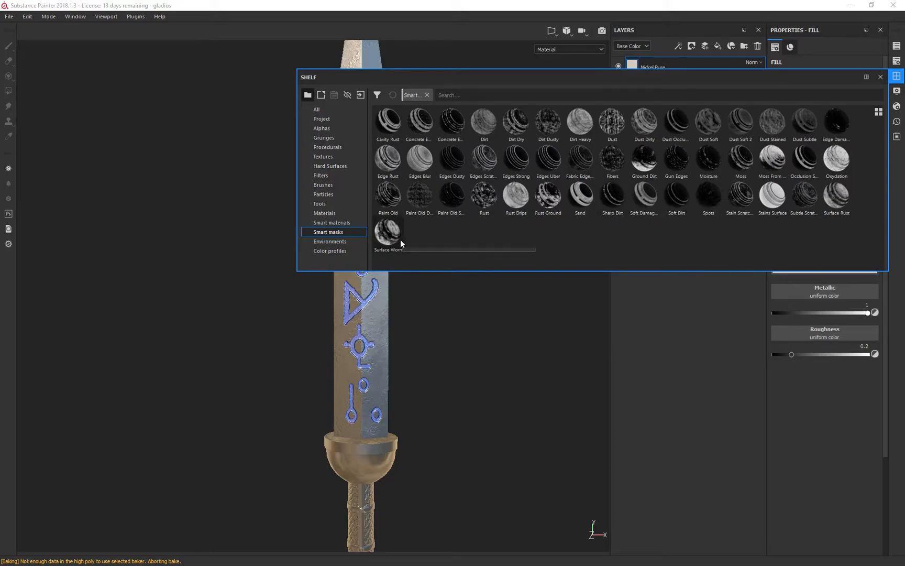
mouse_move(401, 241)
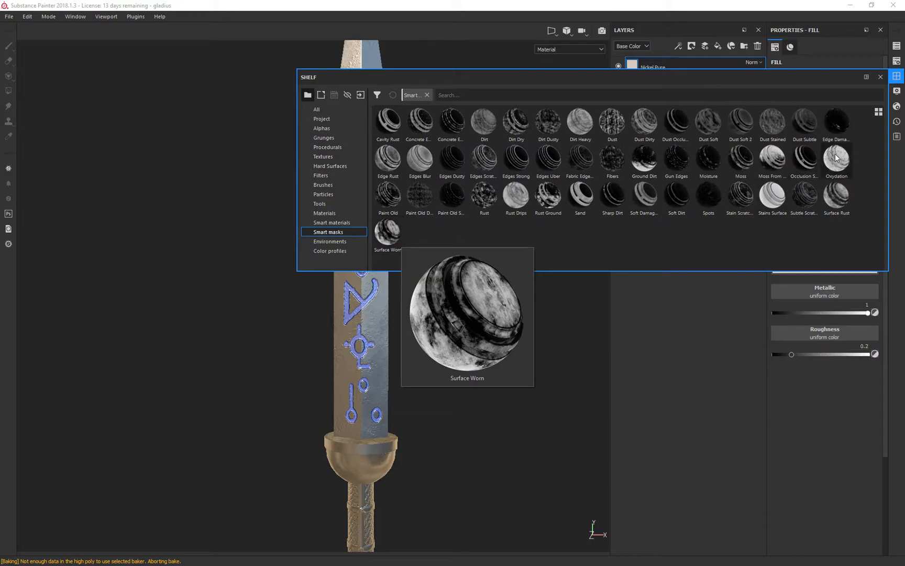
mouse_move(837, 158)
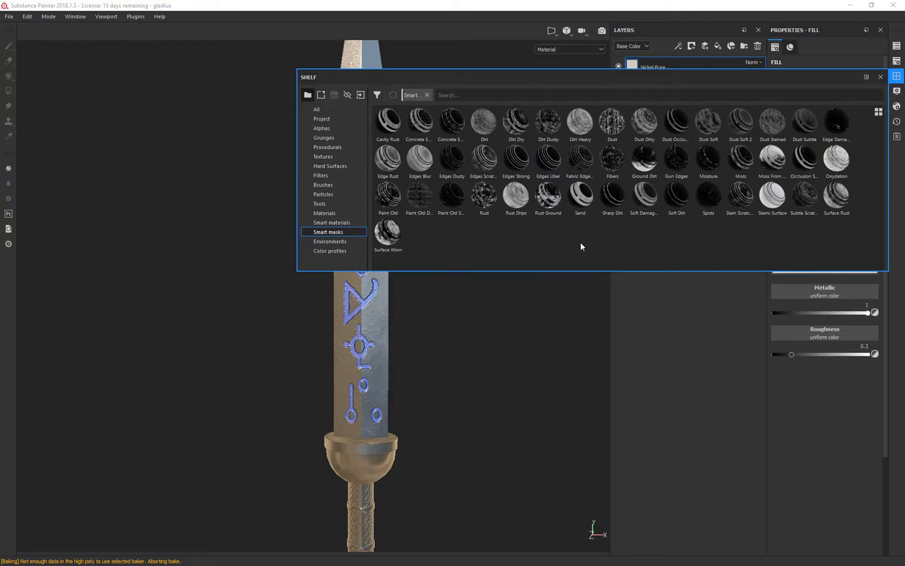
left_click(481, 160)
left_click_drag(481, 159, 701, 69)
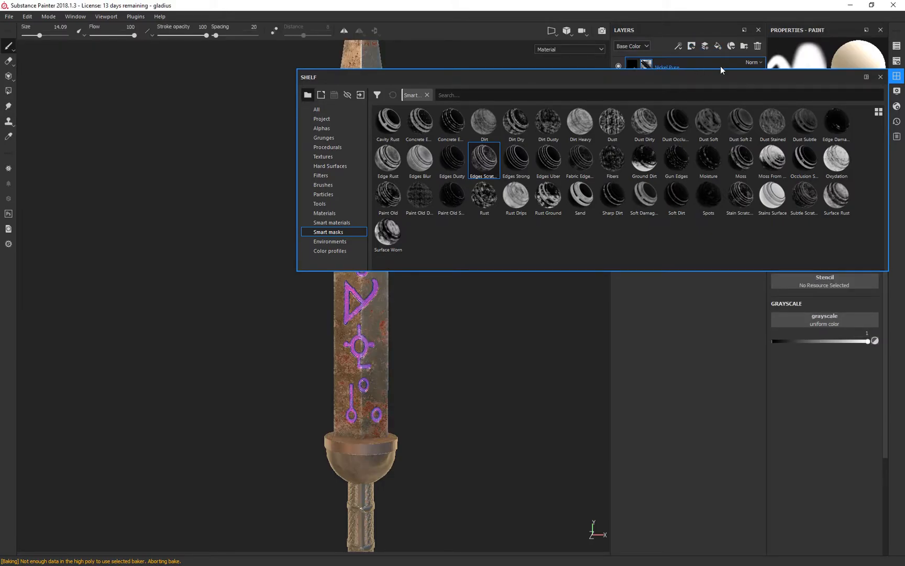
left_click(881, 76)
Set the Sharpen Intensity of the Nickel Pure mask's Sharpen filter to 2.07
mouse_move(472, 301)
left_mouse_down("alt")
mouse_move(618, 289)
mouse_move(476, 291)
left_mouse_up("alt")
right_click_drag(473, 174, 469, 283, "alt")
middle_click_drag(481, 175, 463, 342, "alt")
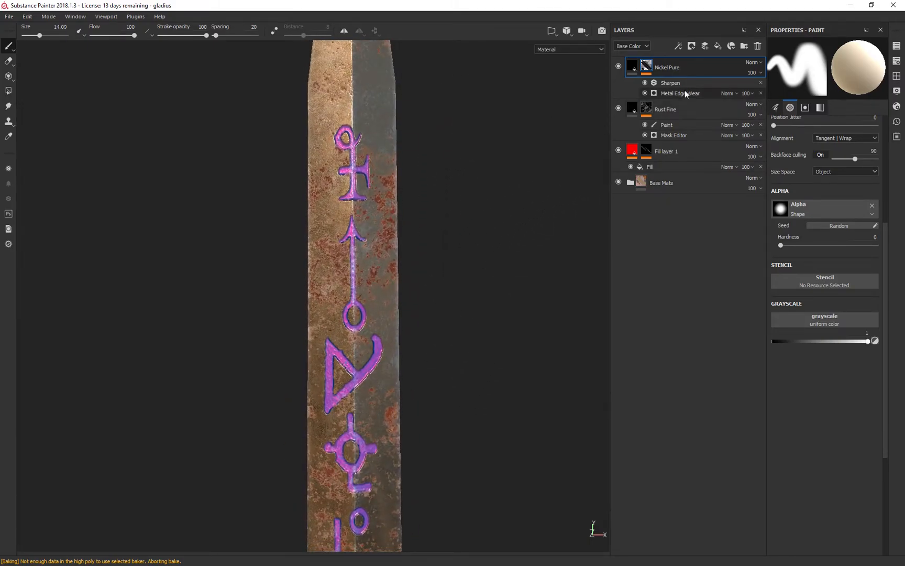
left_click(669, 84)
left_click_drag(790, 86, 833, 87)
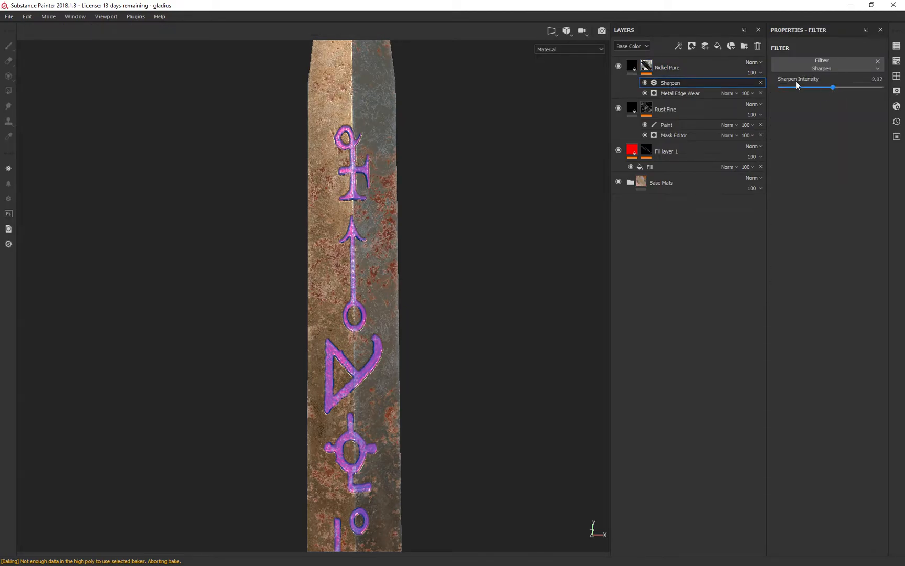
Set the Metal Edge Wear generator's Wear Contrast to 0 and Wear Level to 0.89
left_click(684, 93)
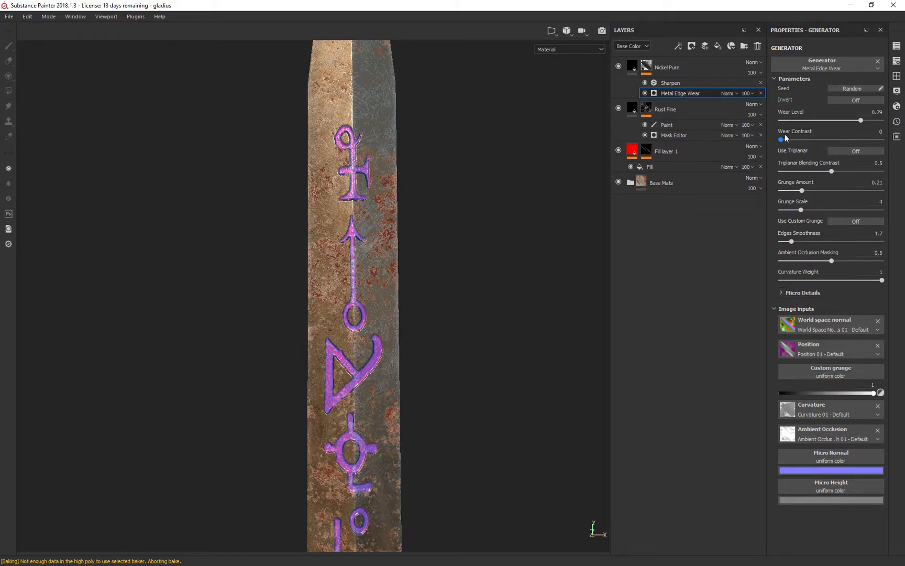
left_click_drag(782, 140, 752, 142)
mouse_move(860, 120)
left_mouse_down()
mouse_move(885, 122)
mouse_move(843, 124)
mouse_move(871, 124)
left_mouse_up()
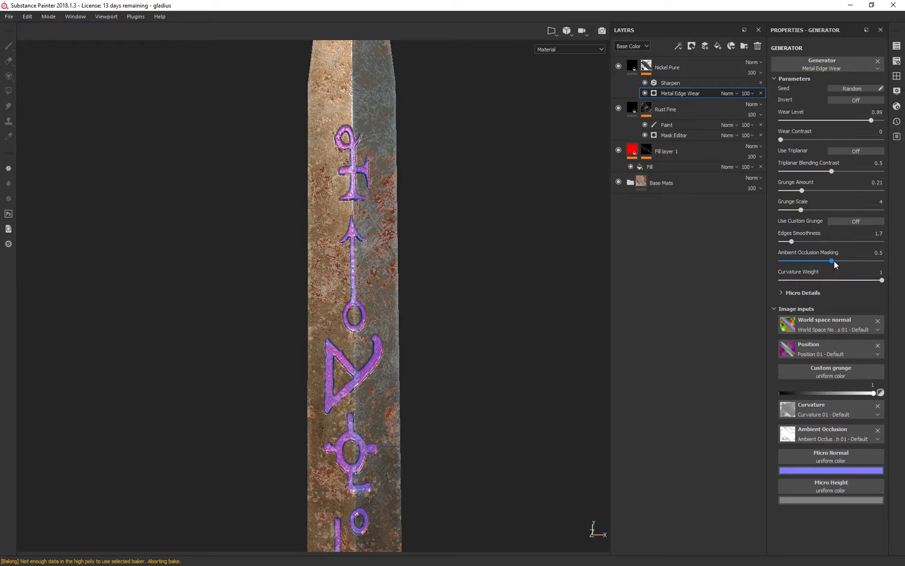
Refine the edge wear with Grunge Amount 0.08, Edges Smoothness 0 and Wear Level 0.96
mouse_move(791, 242)
left_mouse_down()
mouse_move(859, 242)
mouse_move(780, 242)
mouse_move(792, 241)
left_mouse_up()
mouse_move(804, 190)
left_mouse_down()
mouse_move(762, 194)
mouse_move(789, 195)
left_mouse_up()
left_click_drag(792, 241, 753, 250)
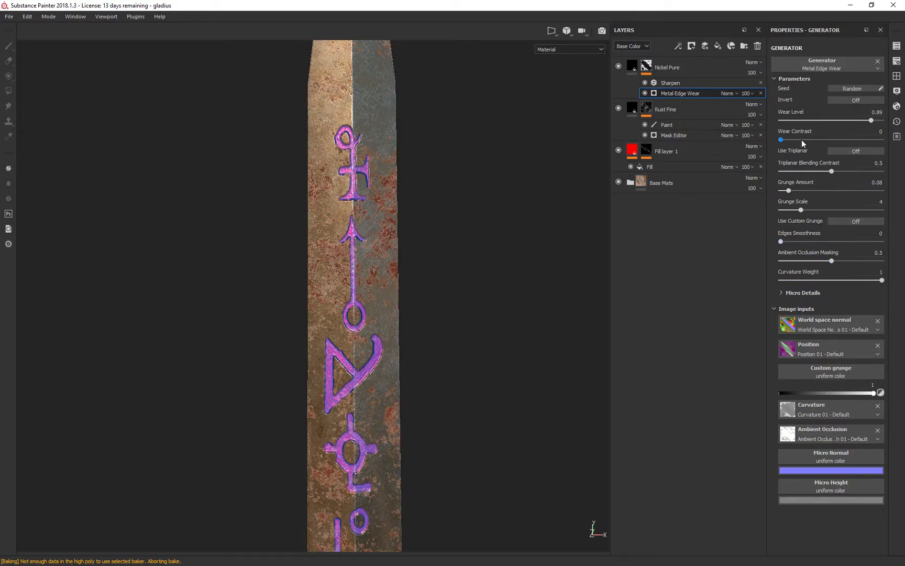
mouse_move(783, 139)
left_mouse_down()
mouse_move(809, 140)
mouse_move(779, 141)
left_mouse_up()
mouse_move(869, 121)
left_mouse_down()
mouse_move(831, 121)
mouse_move(904, 122)
mouse_move(879, 121)
left_mouse_up()
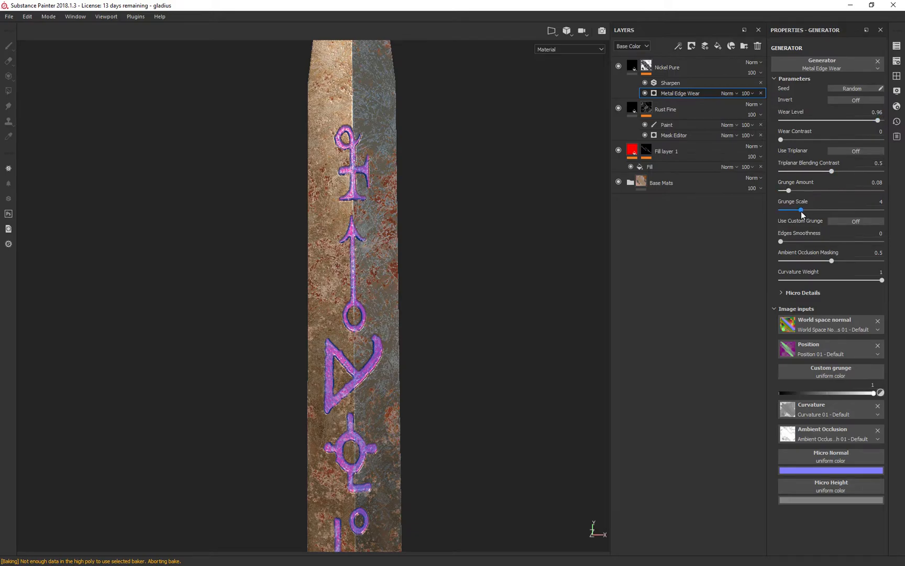
Refine the Metal Edge Wear generator with Wear Level 0.92, Grunge Amount 0.07 and Grunge Scale 3
left_click_drag(800, 210, 785, 212)
left_click_drag(739, 215, 743, 215)
left_click_drag(876, 124, 873, 122)
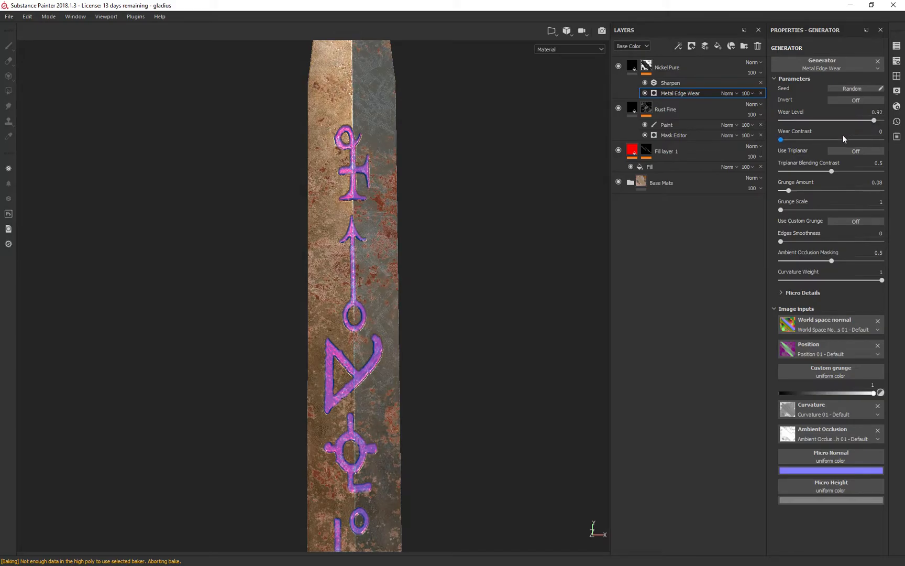
left_click(788, 210)
mouse_move(789, 192)
left_mouse_down()
mouse_move(822, 192)
mouse_move(765, 190)
mouse_move(789, 192)
left_mouse_up()
Try the Nickel Pure layer below Rust Fine in the layer stack and return it to the top
left_click(686, 65)
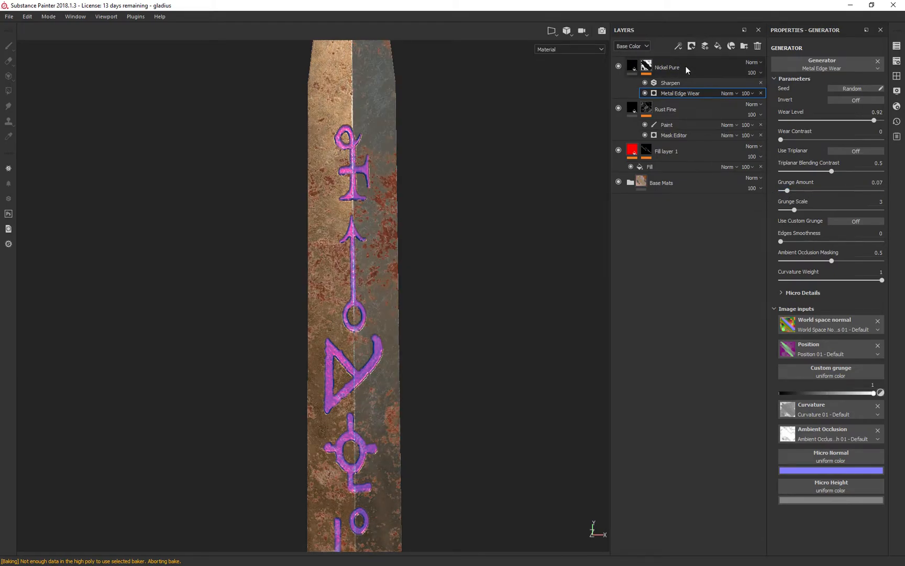
mouse_move(681, 69)
left_mouse_down()
mouse_move(681, 144)
mouse_move(672, 144)
left_mouse_up()
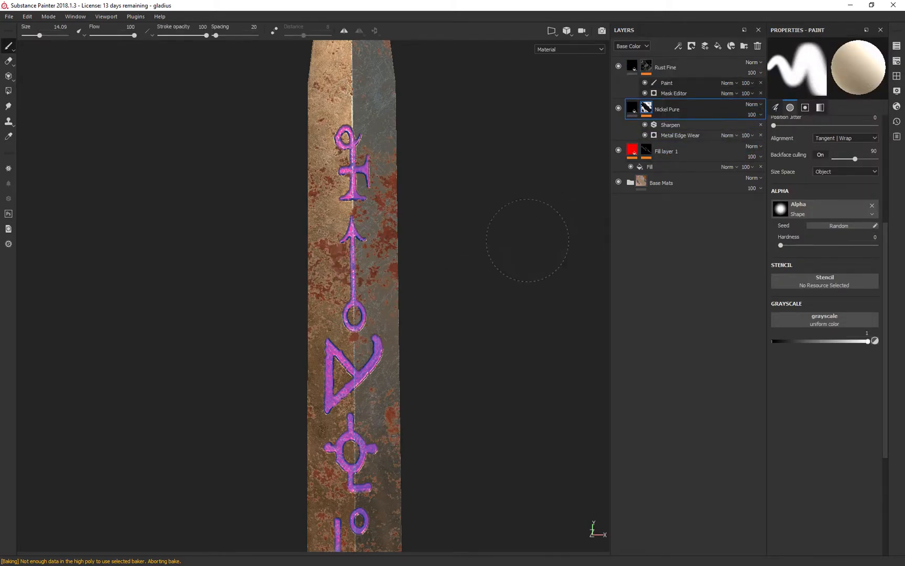
left_click_drag(501, 313, 435, 333, "alt")
left_click_drag(698, 114, 694, 57)
left_click_drag(485, 303, 586, 294, "alt")
Try Overlay on the Nickel Pure layer and set its Base Color blending mode to Lighten (Max)
left_click(758, 63)
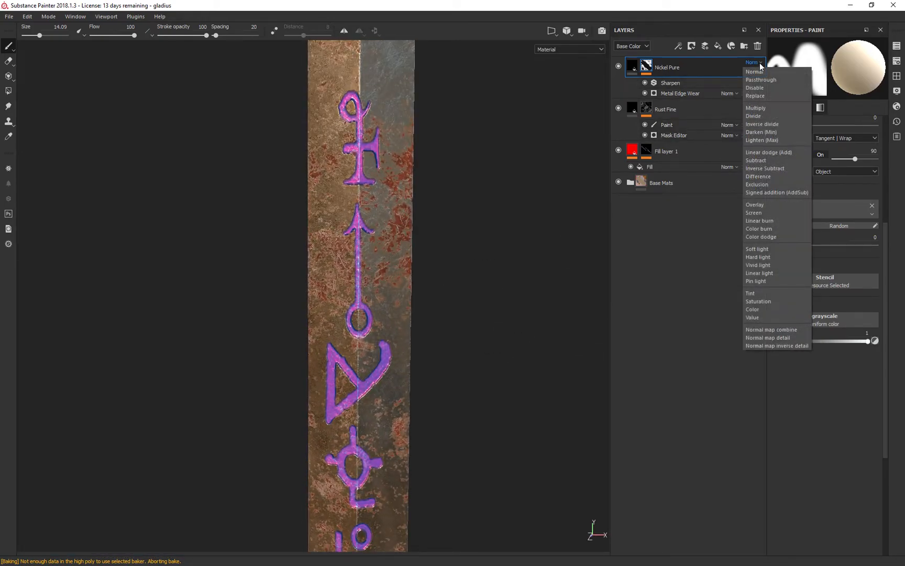
left_click(758, 207)
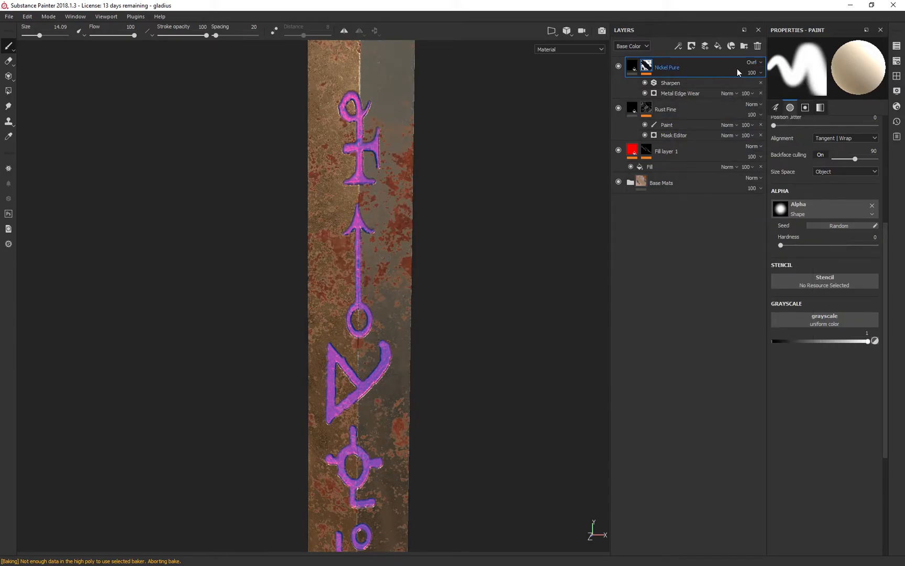
left_click(758, 62)
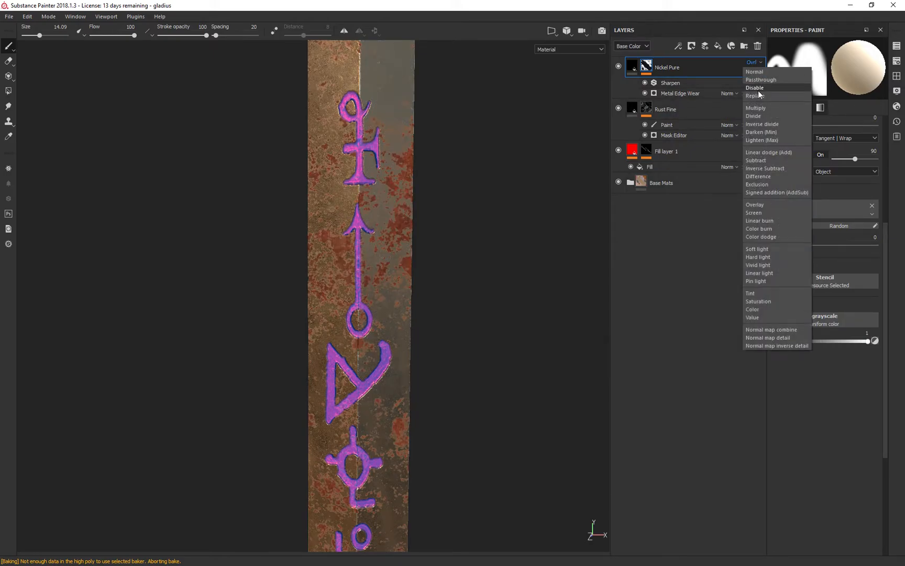
left_click(757, 140)
left_click_drag(499, 304, 411, 207, "alt")
left_click_drag(478, 266, 572, 329, "alt")
right_click_drag(572, 333, 568, 113, "alt")
middle_click_drag(522, 341, 513, 89, "alt")
mouse_move(489, 297)
left_mouse_down("alt")
mouse_move(485, 336)
mouse_move(494, 305)
left_mouse_up("alt")
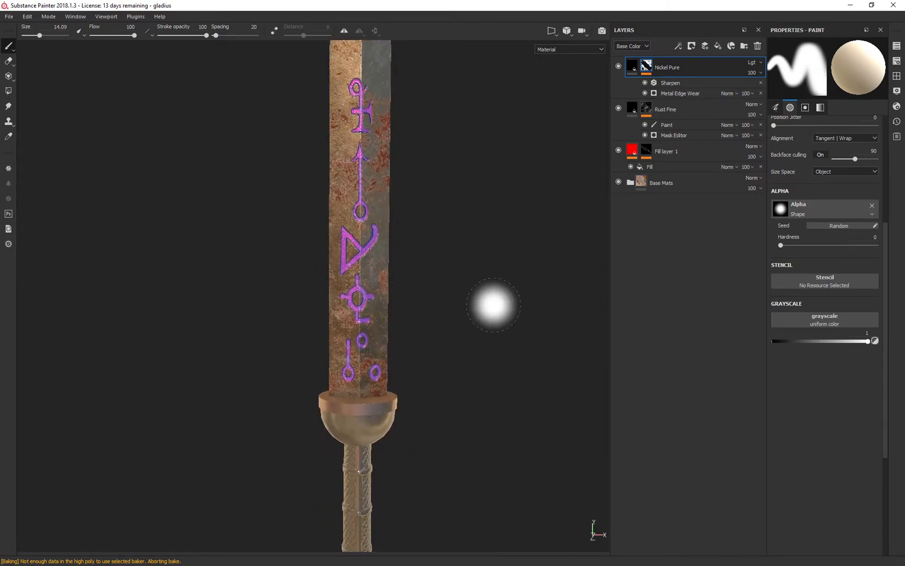
Add a paint effect to the Nickel Pure mask and polygon-fill the guard, grip and pommel with value 0
left_click_drag(420, 455, 425, 422, "alt")
middle_click_drag(448, 441, 453, 313, "alt")
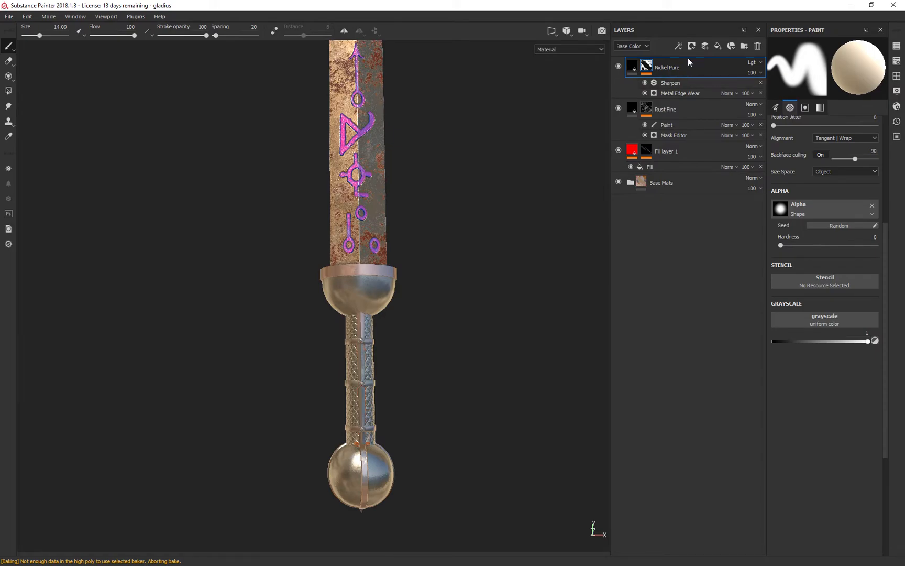
left_click(679, 46)
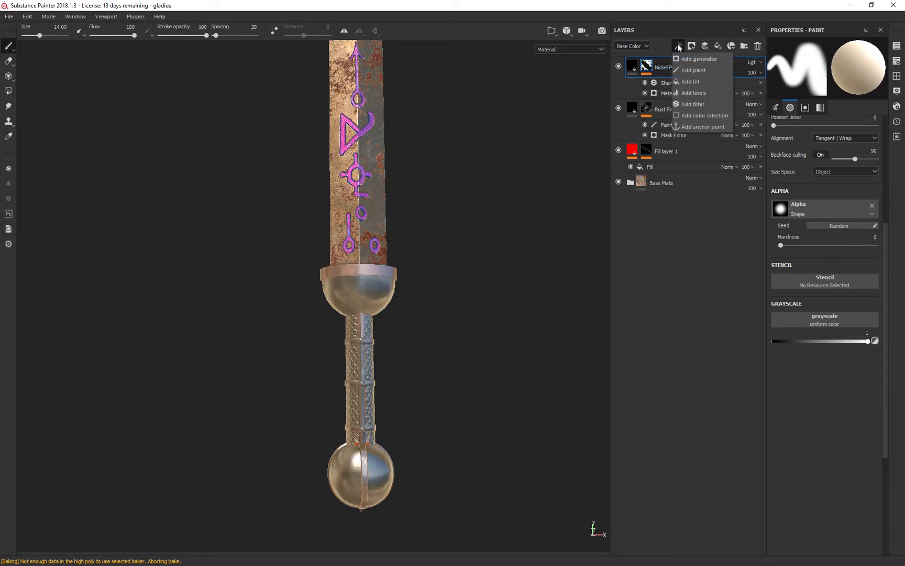
left_click(680, 70)
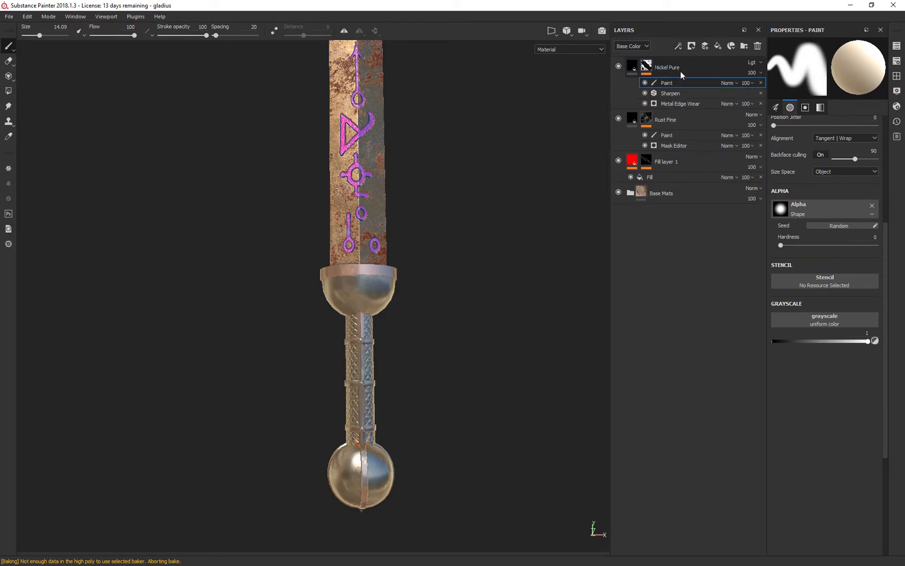
left_click(8, 90)
left_click_drag(195, 309, 188, 334, "alt")
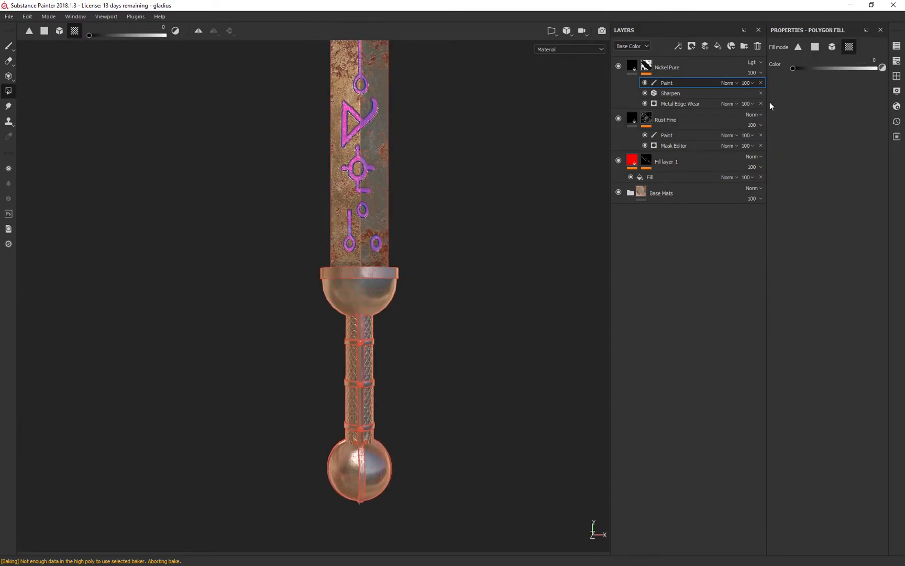
key("ctrl")
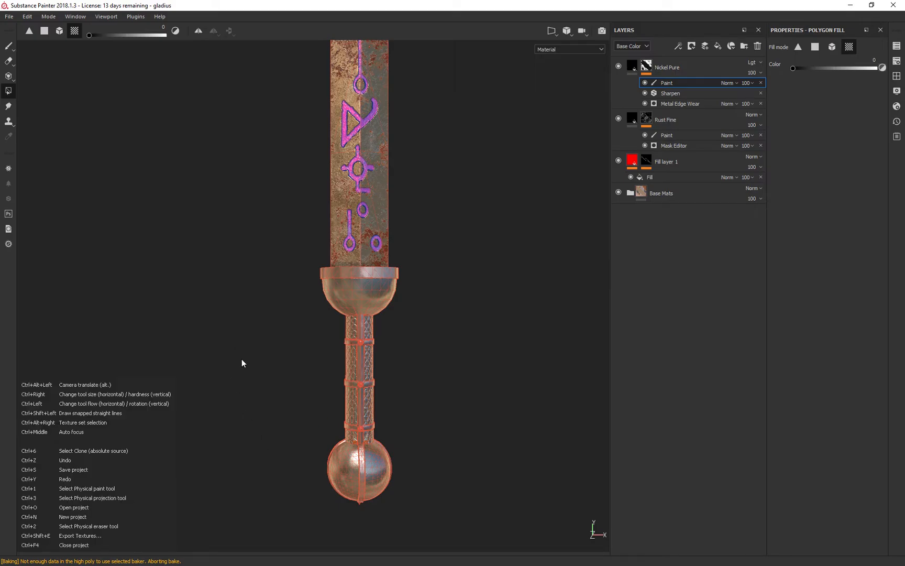
left_click_drag(469, 525, 224, 267)
left_click_drag(542, 350, 456, 278, "alt")
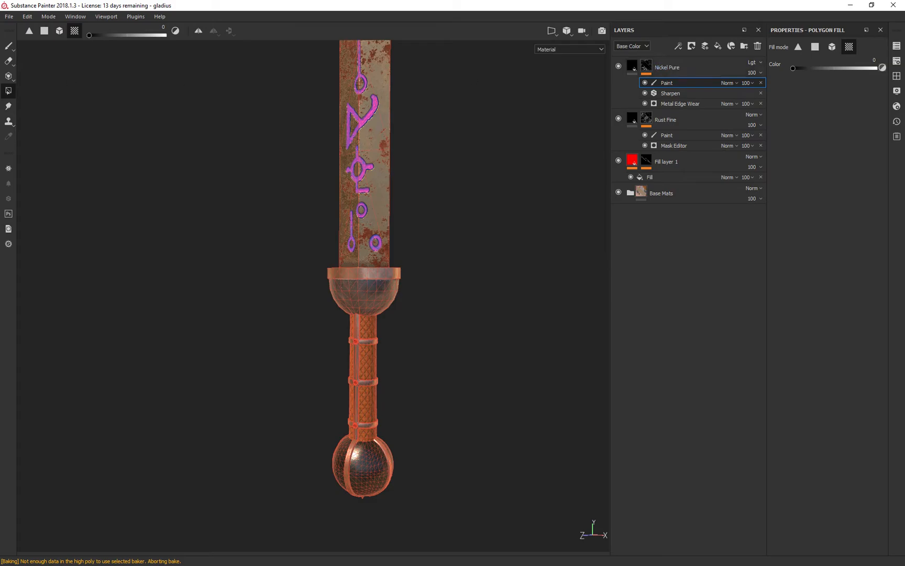
Render the gladius in Iray with the whole sword framed in view
left_click(8, 46)
mouse_move(117, 297)
left_mouse_down("alt")
mouse_move(273, 330)
mouse_move(155, 386)
mouse_move(439, 348)
mouse_move(645, 339)
mouse_move(275, 339)
left_mouse_up("alt")
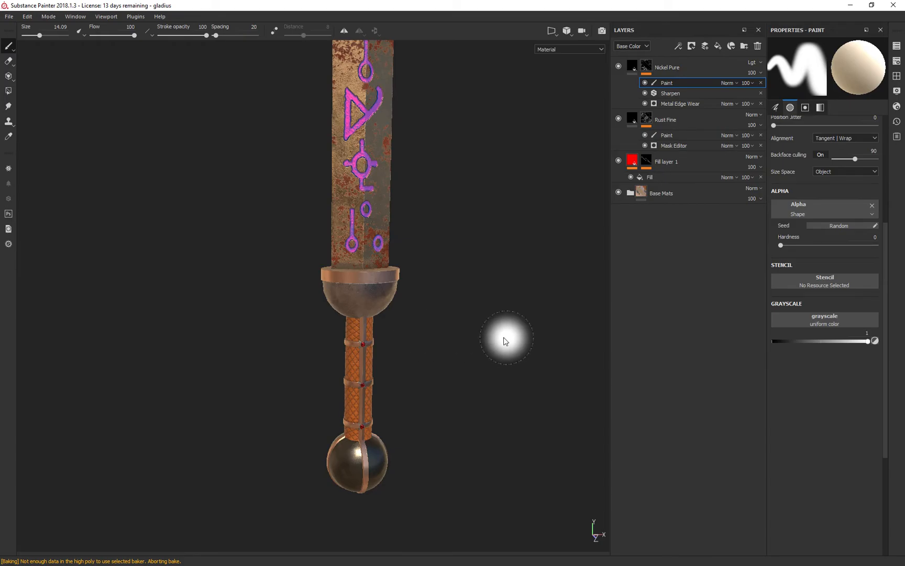
key("F10")
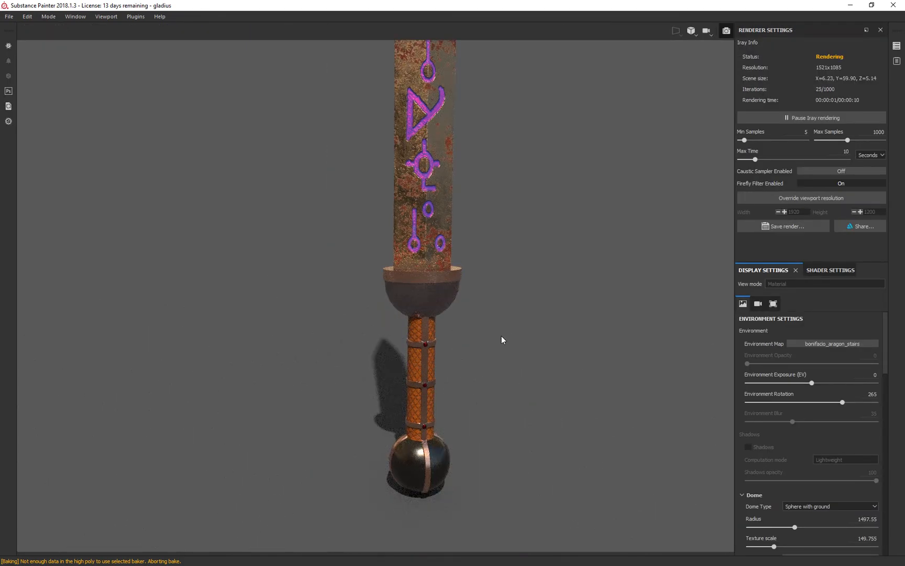
key("f")
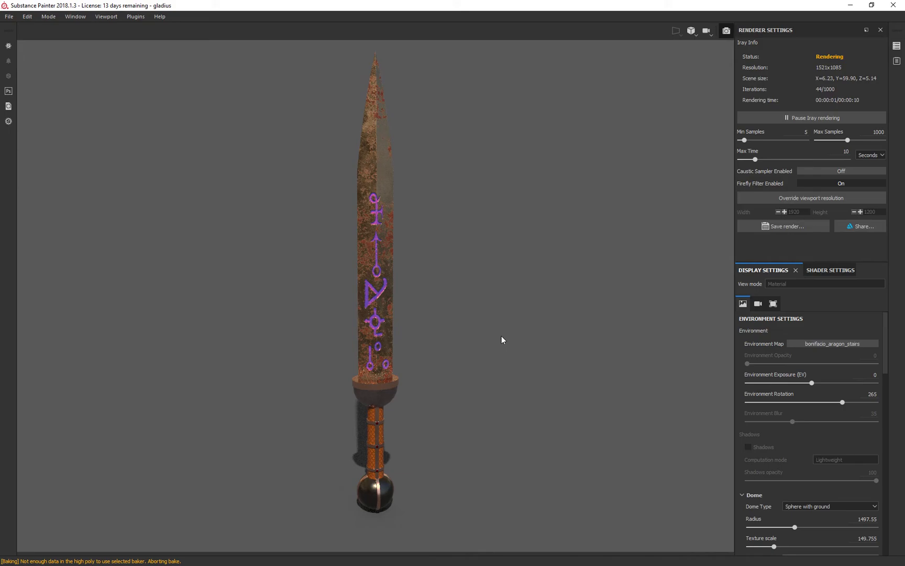